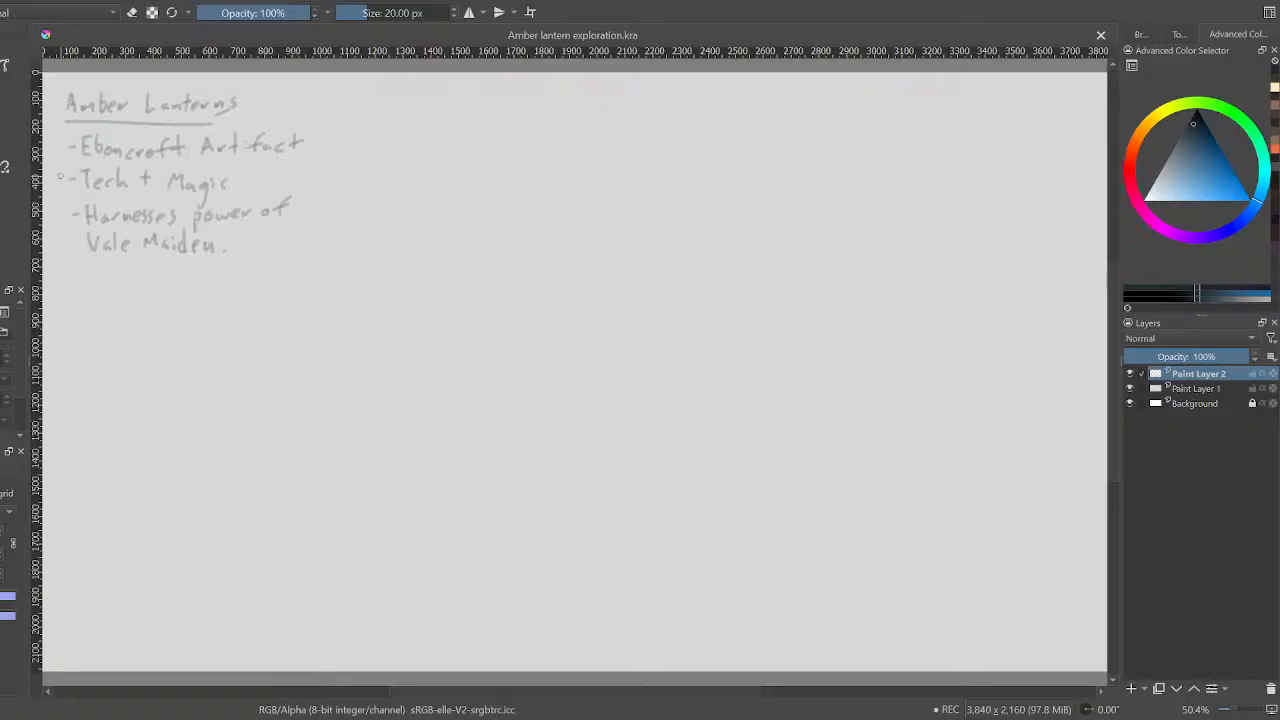
Change the paint color to near-black and check Paint Layer 2's content by toggling its visibility
drag(280, 380, 376, 426)
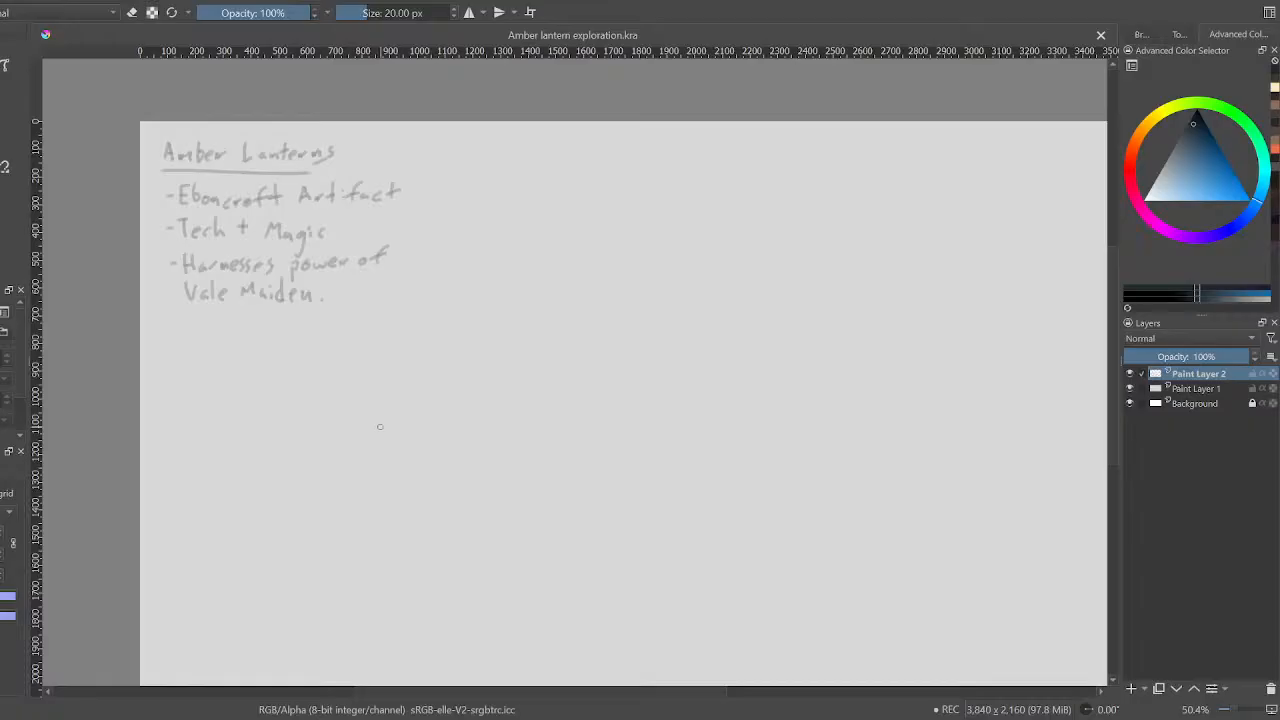
drag(1193, 121, 1186, 97)
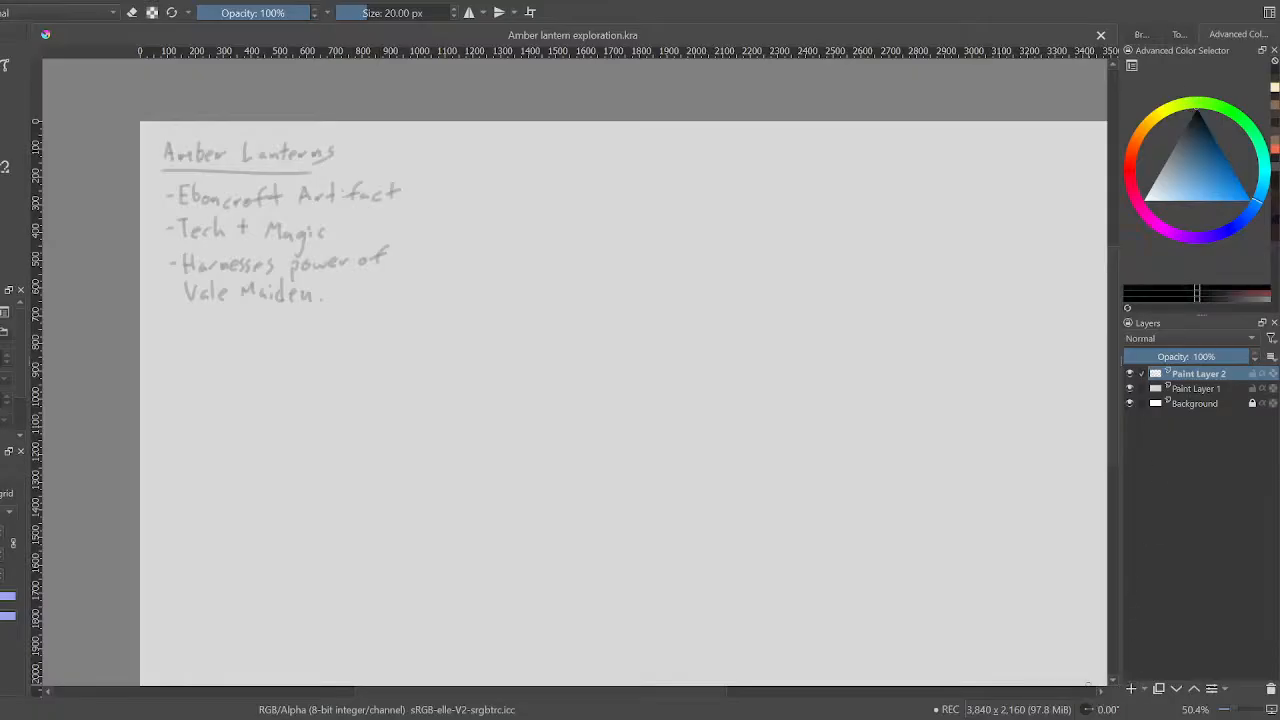
click(1130, 374)
click(1130, 374)
Reduce the brush size to 9 px, trying it with test strokes on the canvas and undoing them
key(bracketleft)
key(bracketleft)
key(bracketleft)
mouse_move(324, 424)
mouse_down()
mouse_move(375, 408)
mouse_move(383, 450)
mouse_move(400, 455)
mouse_up()
key(ctrl+z)
right_click(418, 398)
click(359, 411)
key(ctrl+z)
key(bracketleft)
key(bracketleft)
key(bracketleft)
key(bracketleft)
key(bracketleft)
key(bracketleft)
drag(389, 421, 432, 437)
key(ctrl+z)
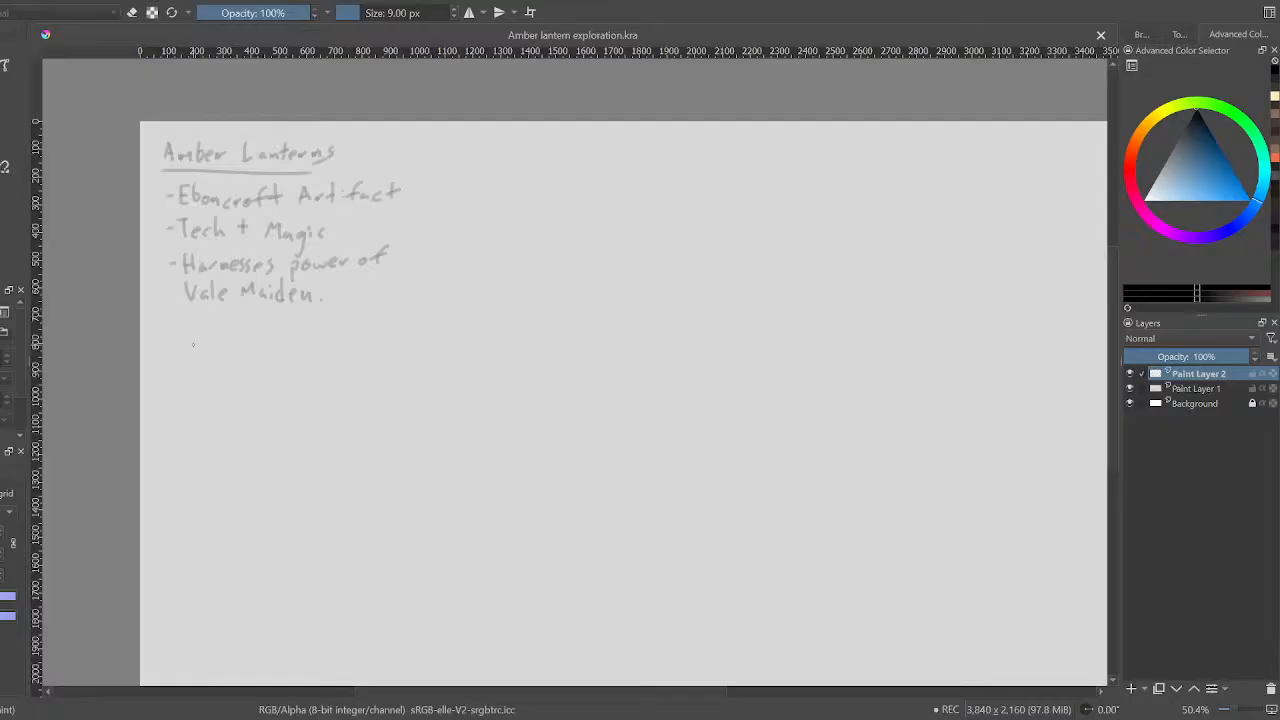
Handwrite a new bullet "- A guiding tool for" below the "Harnesses power of Vale Maiden" note
drag(171, 319, 180, 319)
key(ctrl+z)
click(178, 316)
key(ctrl+z)
drag(170, 319, 178, 319)
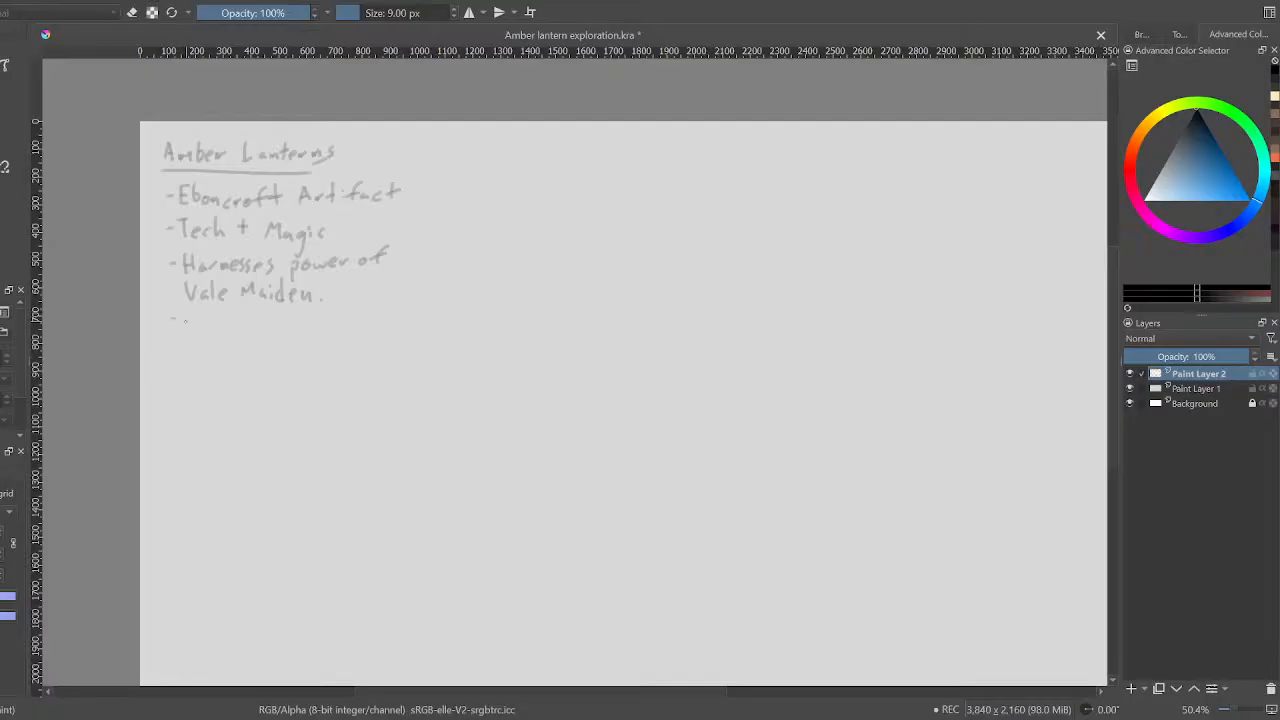
mouse_move(184, 330)
mouse_down()
mouse_move(191, 312)
mouse_move(204, 341)
mouse_move(226, 327)
mouse_up()
mouse_move(233, 322)
mouse_down()
mouse_move(233, 310)
mouse_move(248, 337)
mouse_move(327, 317)
mouse_up()
drag(332, 315, 347, 312)
Continue the guiding tool bullet with the line "those that traverse the"
drag(183, 338, 207, 349)
drag(213, 346, 240, 340)
drag(242, 336, 246, 349)
drag(252, 342, 259, 349)
drag(255, 340, 279, 346)
drag(276, 339, 310, 346)
drag(311, 343, 359, 334)
drag(361, 325, 374, 339)
Finish the guiding tool bullet with the line "Heart of the Vale"
drag(185, 360, 191, 373)
drag(184, 366, 223, 372)
drag(218, 363, 259, 361)
mouse_move(275, 354)
mouse_down()
mouse_move(276, 366)
mouse_move(296, 364)
mouse_up()
mouse_move(309, 353)
mouse_down()
mouse_move(314, 364)
mouse_move(318, 352)
mouse_up()
drag(323, 355, 334, 359)
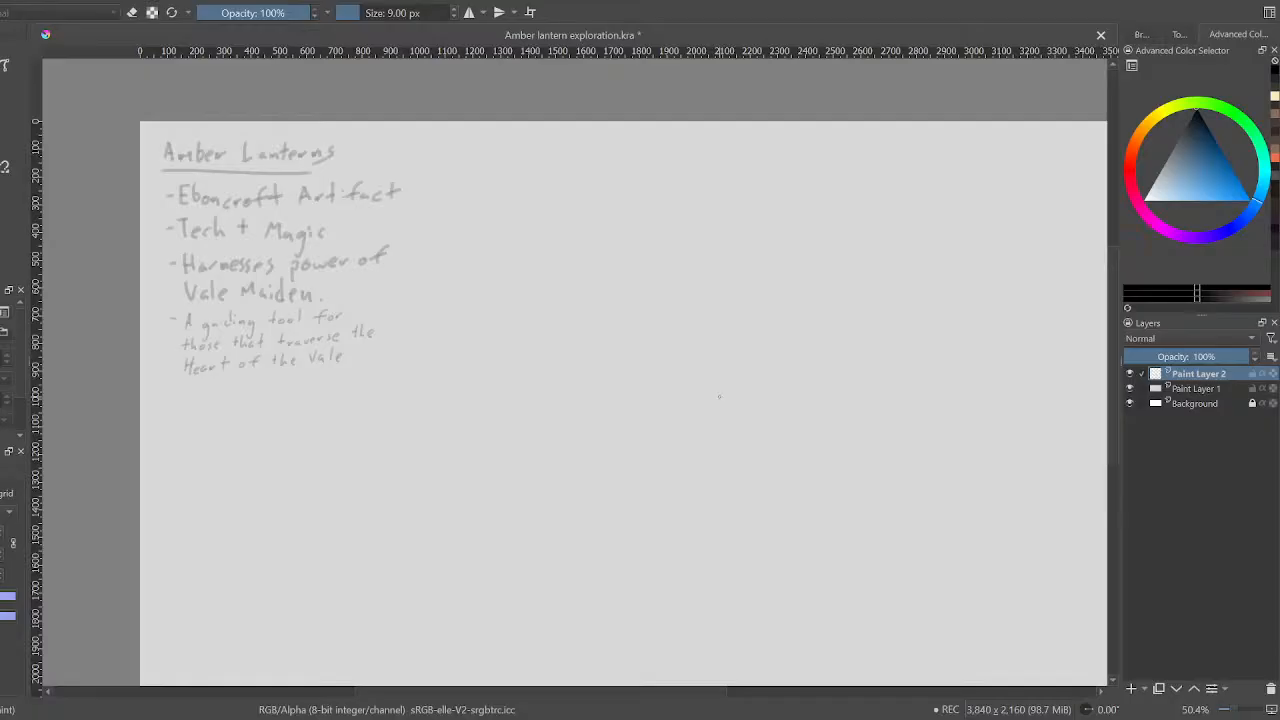
Handwrite the bullet "- Inter-dimensional magic?" over two lines below the guiding tool note
drag(170, 390, 215, 398)
drag(211, 391, 321, 392)
click(271, 385)
click(314, 384)
drag(328, 392, 350, 392)
mouse_move(198, 411)
mouse_down()
mouse_move(212, 427)
mouse_move(254, 411)
mouse_up()
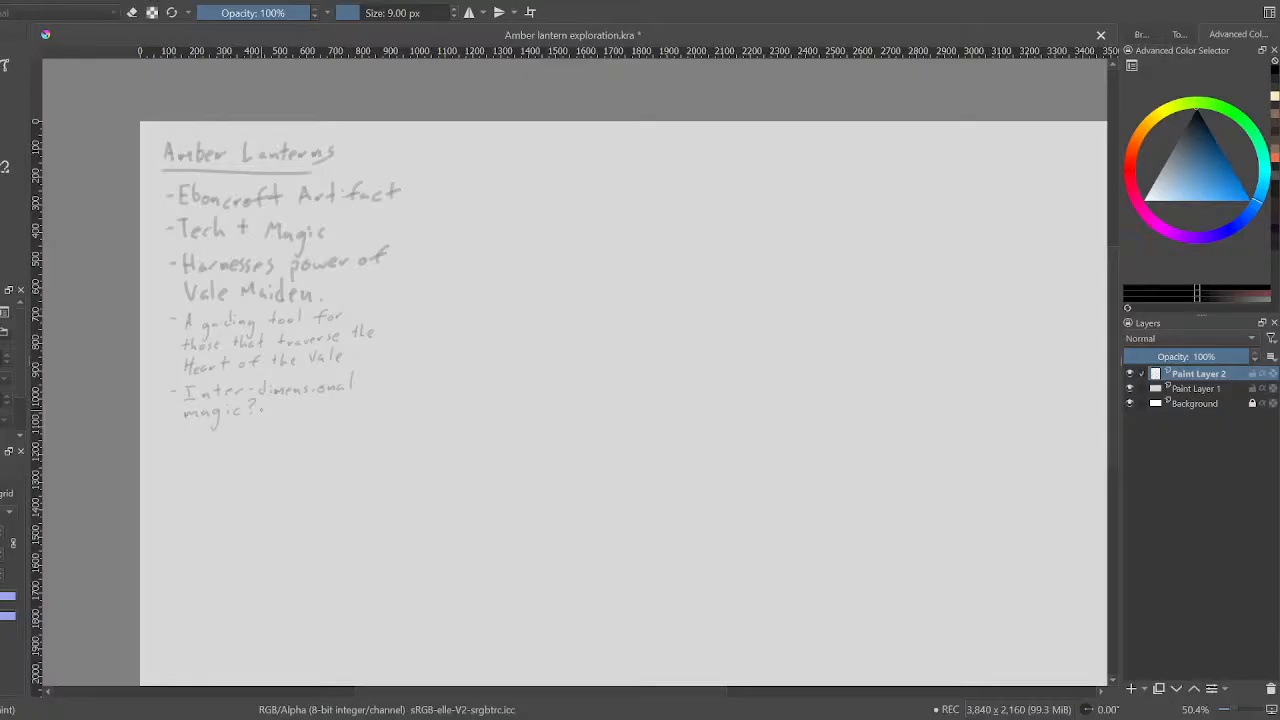
Handwrite the bullet "- Contains magical substance - amber" below the inter-dimensional magic note
drag(172, 436, 310, 433)
mouse_move(319, 428)
mouse_down()
mouse_move(315, 445)
mouse_move(392, 425)
mouse_up()
drag(400, 411, 402, 424)
drag(408, 418, 445, 418)
drag(198, 455, 252, 457)
click(257, 456)
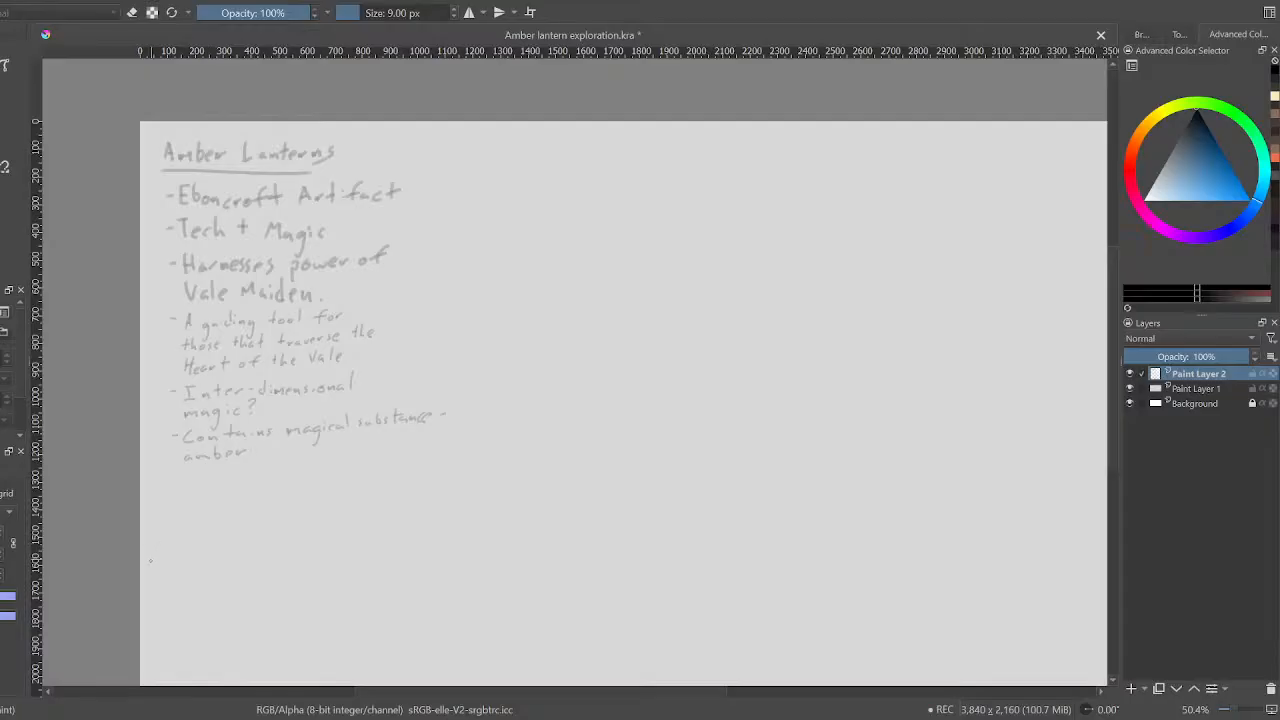
Handwrite the bullet "- Why is the Heart dangerous?" below the amber substance note
mouse_move(170, 473)
mouse_down()
mouse_move(208, 484)
mouse_move(241, 470)
mouse_move(318, 474)
mouse_up()
mouse_move(312, 466)
mouse_down()
mouse_move(372, 468)
mouse_move(377, 482)
mouse_move(388, 467)
mouse_up()
drag(389, 463, 431, 462)
drag(444, 452, 446, 454)
Add the indented sub-bullets "- The undead of Eboncroft" and "- What else?" under the Heart question
drag(205, 489, 214, 490)
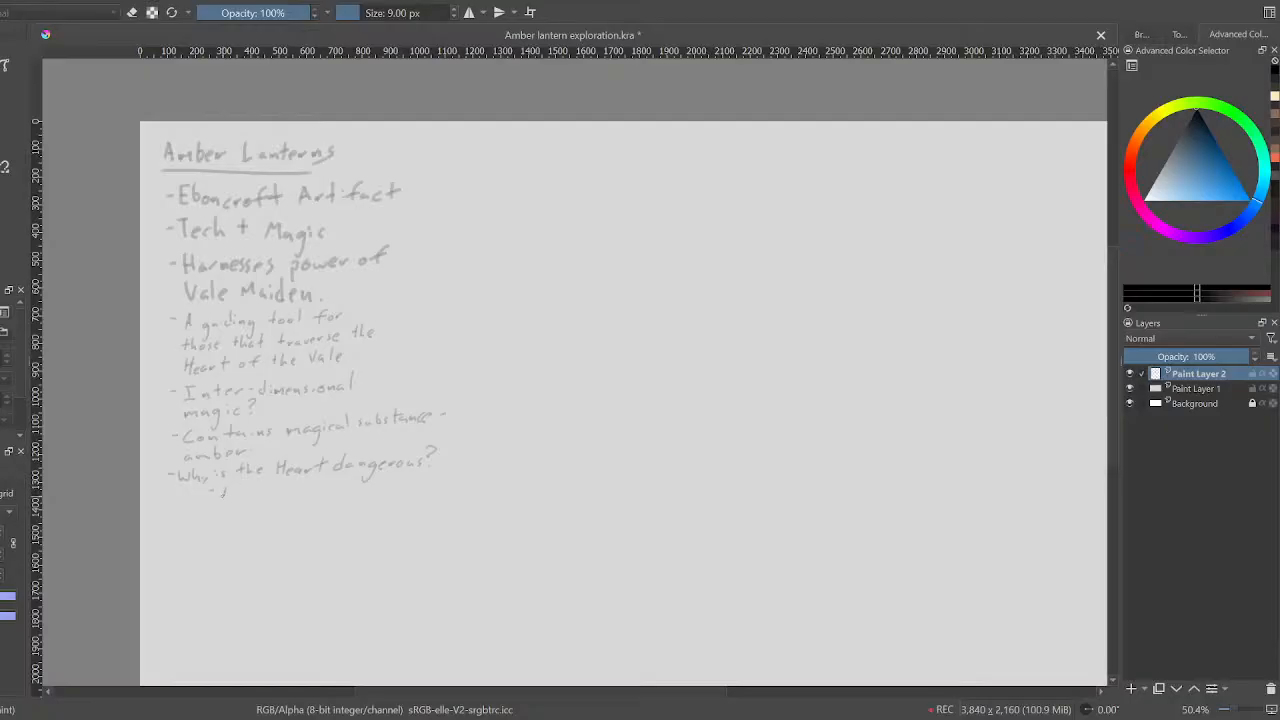
drag(221, 487, 247, 494)
drag(276, 492, 444, 481)
drag(208, 510, 310, 500)
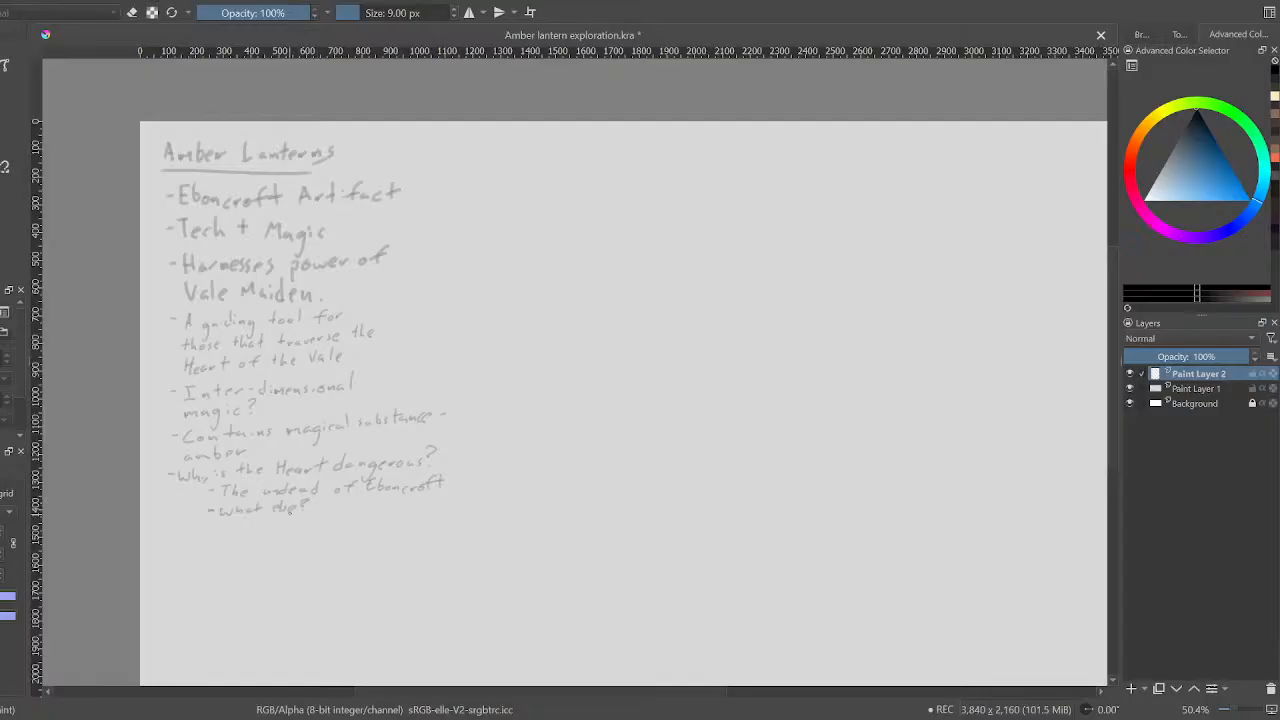
Answer the "What else?" sub-bullet with "Unstable place - Magical ground zero."
click(309, 507)
drag(323, 501, 362, 506)
click(336, 509)
drag(366, 505, 452, 505)
drag(226, 535, 263, 531)
drag(274, 523, 284, 529)
mouse_move(288, 519)
mouse_down()
mouse_move(304, 542)
mouse_move(395, 523)
mouse_up()
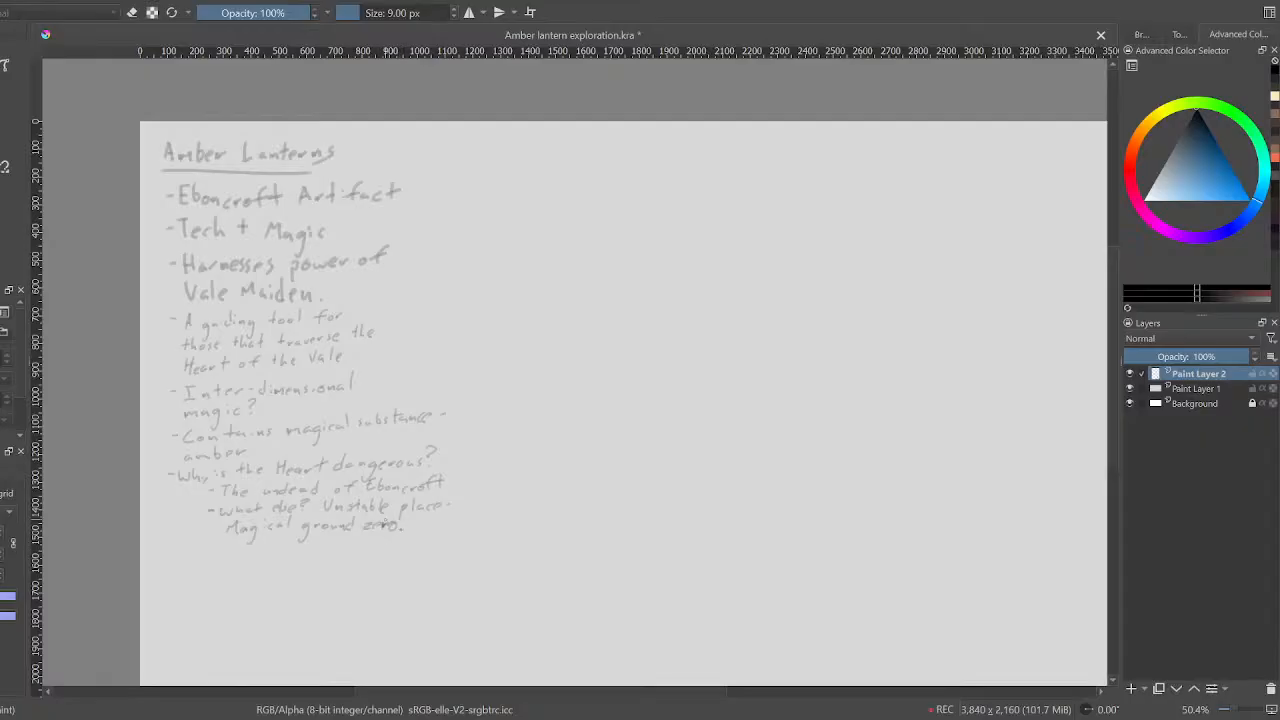
Add the indented sub-bullet "- Ward off undead?" below the magical ground zero note
drag(208, 549, 295, 547)
click(323, 541)
drag(322, 543, 394, 546)
click(394, 550)
Handwrite the quote "May the departed guide your way" below the sub-bullets, with a dash beneath it
mouse_move(207, 571)
mouse_down()
mouse_move(203, 584)
mouse_move(231, 590)
mouse_up()
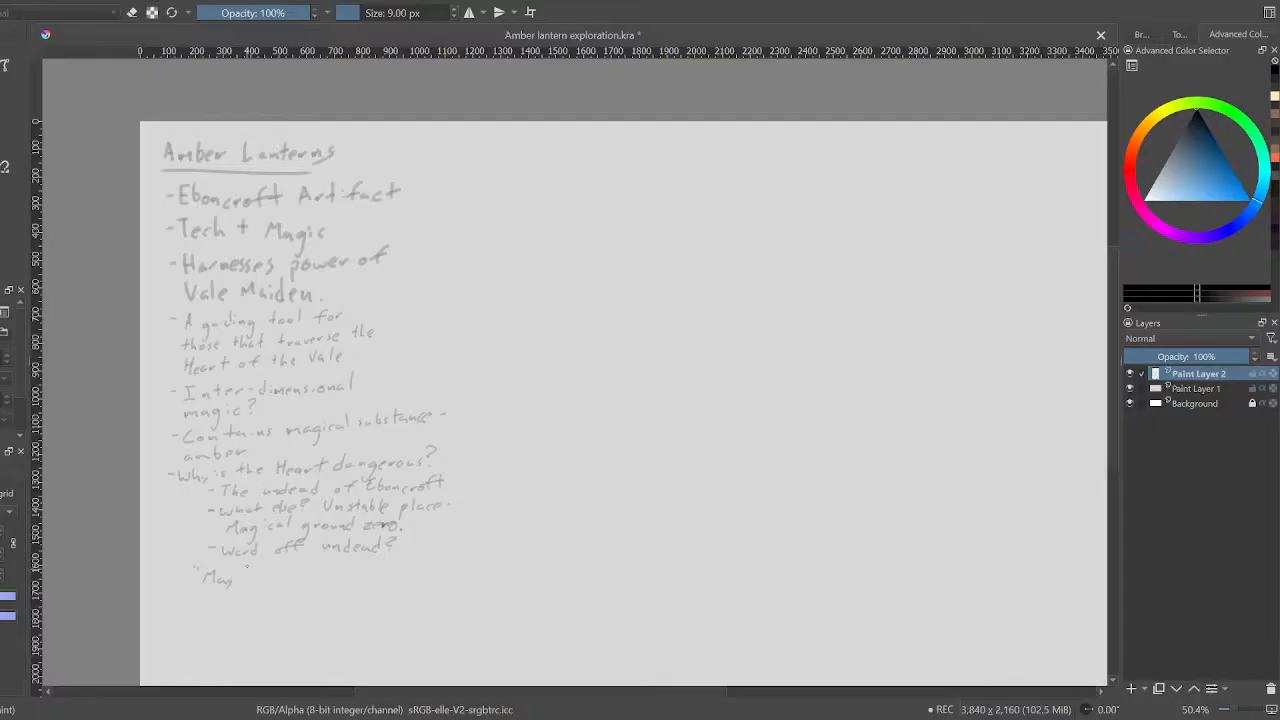
mouse_move(240, 569)
mouse_down()
mouse_move(243, 583)
mouse_move(286, 573)
mouse_move(295, 597)
mouse_up()
mouse_move(297, 577)
mouse_down()
mouse_move(339, 580)
mouse_move(348, 568)
mouse_move(368, 592)
mouse_move(399, 566)
mouse_move(415, 579)
mouse_up()
drag(433, 567, 480, 574)
drag(483, 572, 490, 582)
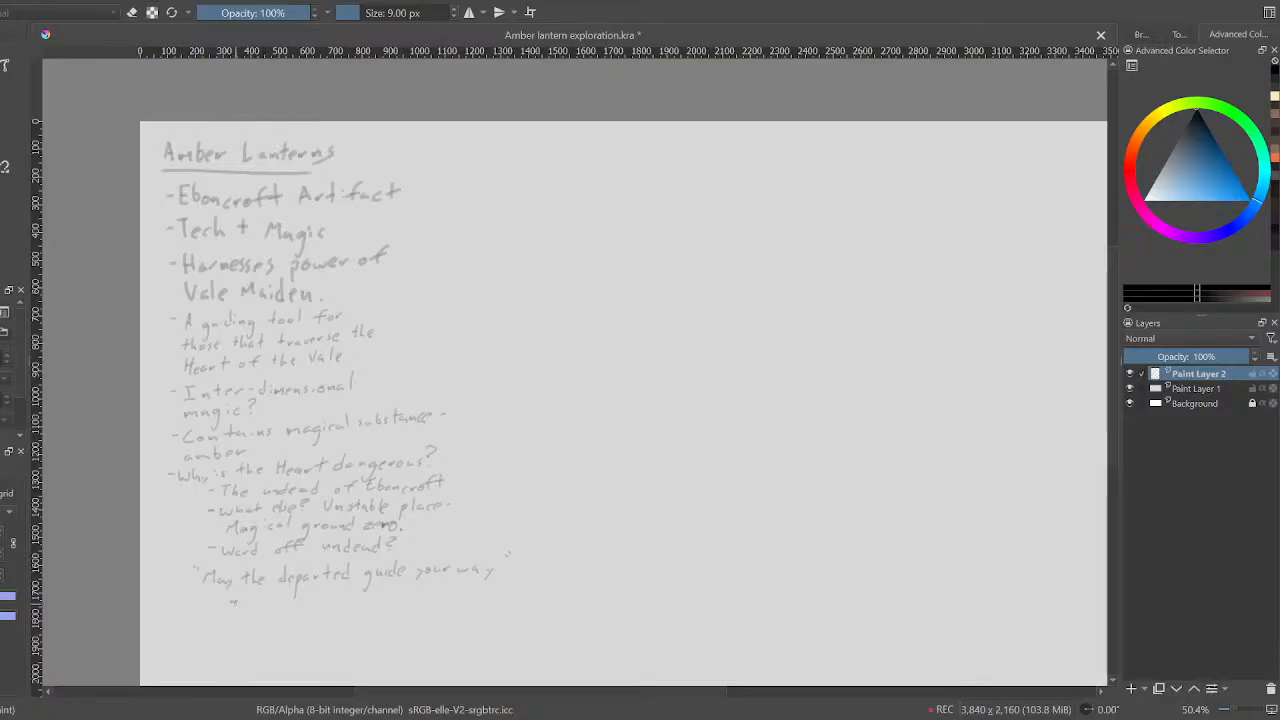
drag(237, 599, 245, 598)
Sketch a small cloaked figure with a wide-brimmed hat beside the notes and label it "The Ghost"
drag(434, 690, 415, 710)
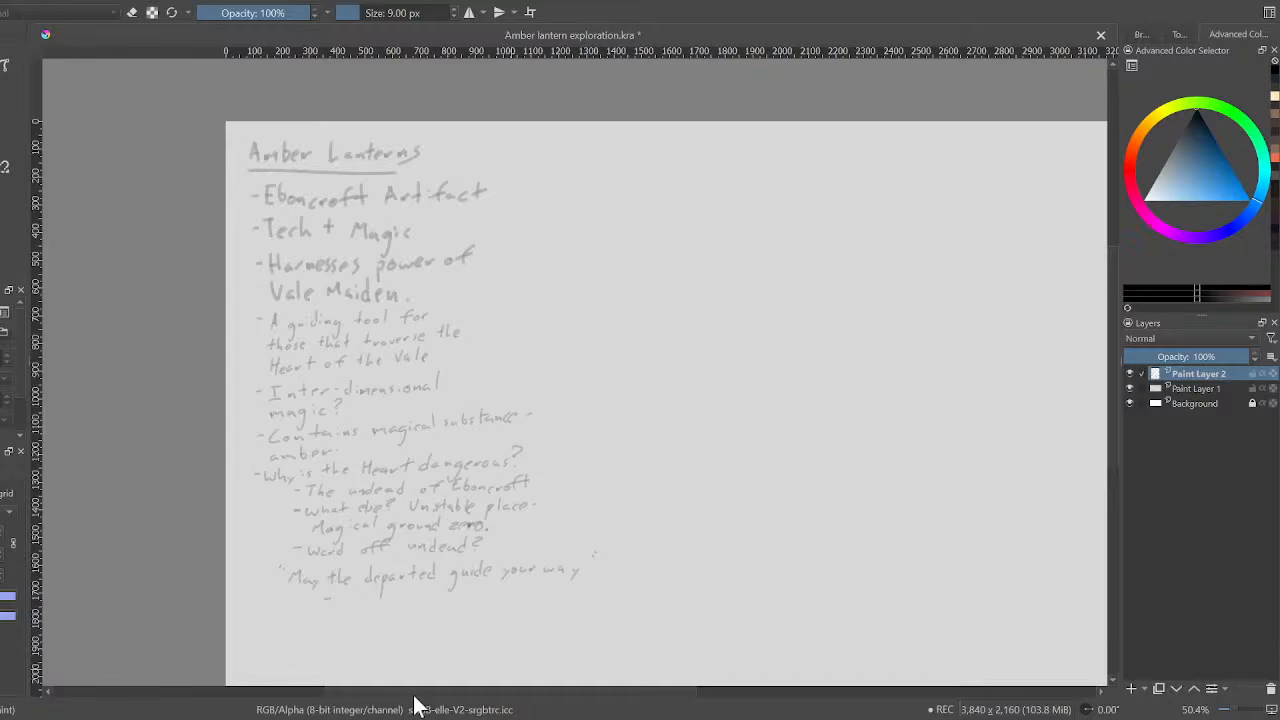
mouse_move(435, 692)
mouse_down()
mouse_move(422, 692)
mouse_move(437, 697)
mouse_up()
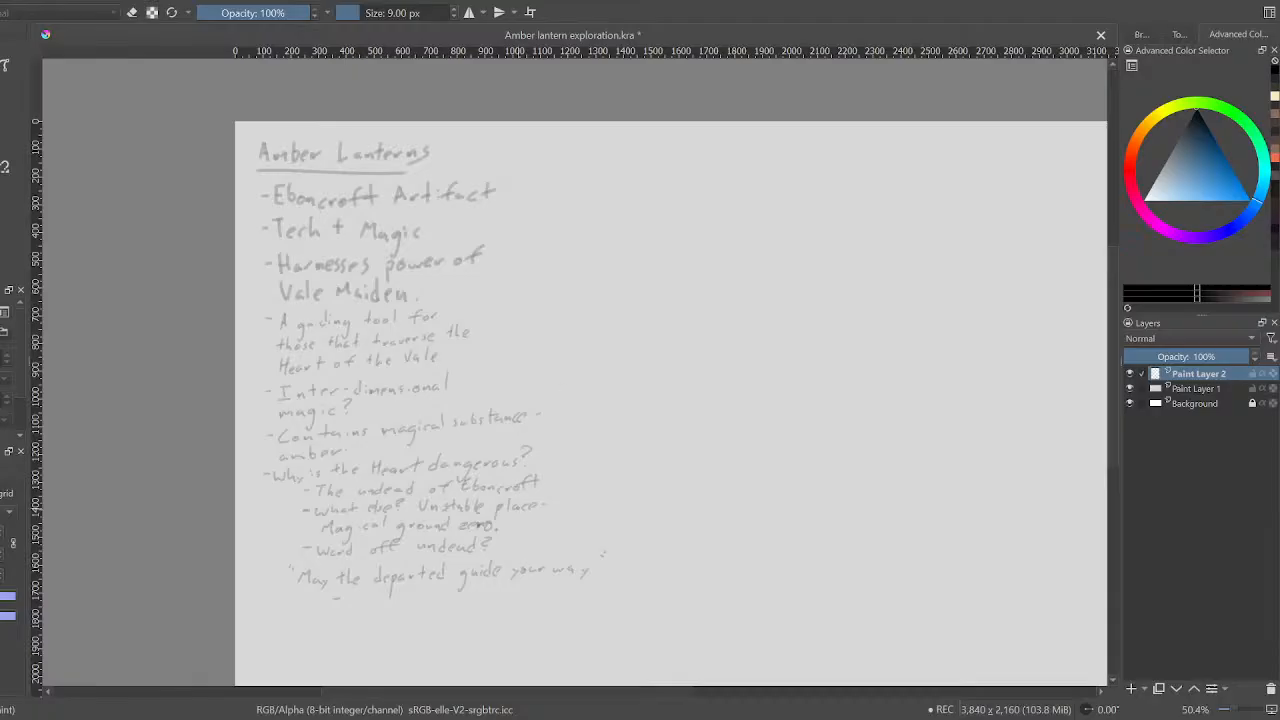
mouse_move(467, 692)
mouse_down()
mouse_move(500, 700)
mouse_move(413, 706)
mouse_move(463, 706)
mouse_up()
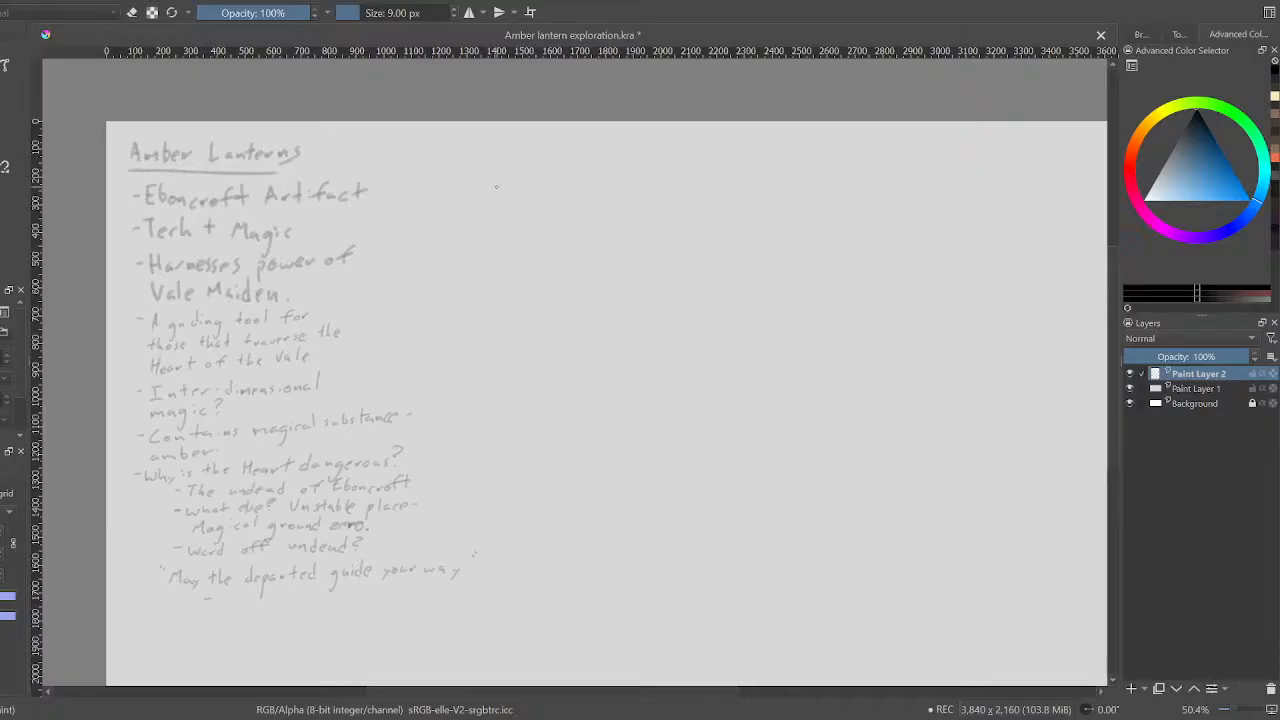
mouse_move(499, 172)
mouse_down()
mouse_move(553, 158)
mouse_move(501, 180)
mouse_move(480, 258)
mouse_move(487, 235)
mouse_move(530, 238)
mouse_up()
key(ctrl+z)
mouse_move(522, 168)
mouse_down()
mouse_move(536, 165)
mouse_move(520, 166)
mouse_up()
mouse_move(497, 241)
mouse_down()
mouse_move(499, 255)
mouse_move(522, 255)
mouse_up()
drag(484, 136, 534, 138)
drag(531, 129, 537, 129)
mouse_move(503, 168)
mouse_down()
mouse_move(515, 167)
mouse_move(502, 216)
mouse_move(514, 202)
mouse_up()
Handwrite "Wants to Get out of this bitch" next to the Ghost sketch
drag(567, 174, 643, 182)
drag(638, 173, 648, 172)
mouse_move(655, 175)
mouse_down()
mouse_move(576, 209)
mouse_move(617, 198)
mouse_up()
drag(628, 200, 659, 196)
drag(572, 222, 574, 229)
drag(586, 218, 582, 230)
mouse_move(607, 216)
mouse_down()
mouse_move(607, 229)
mouse_move(635, 228)
mouse_move(595, 250)
mouse_move(612, 245)
mouse_up()
drag(607, 237, 626, 247)
drag(632, 229, 633, 245)
drag(633, 238, 641, 245)
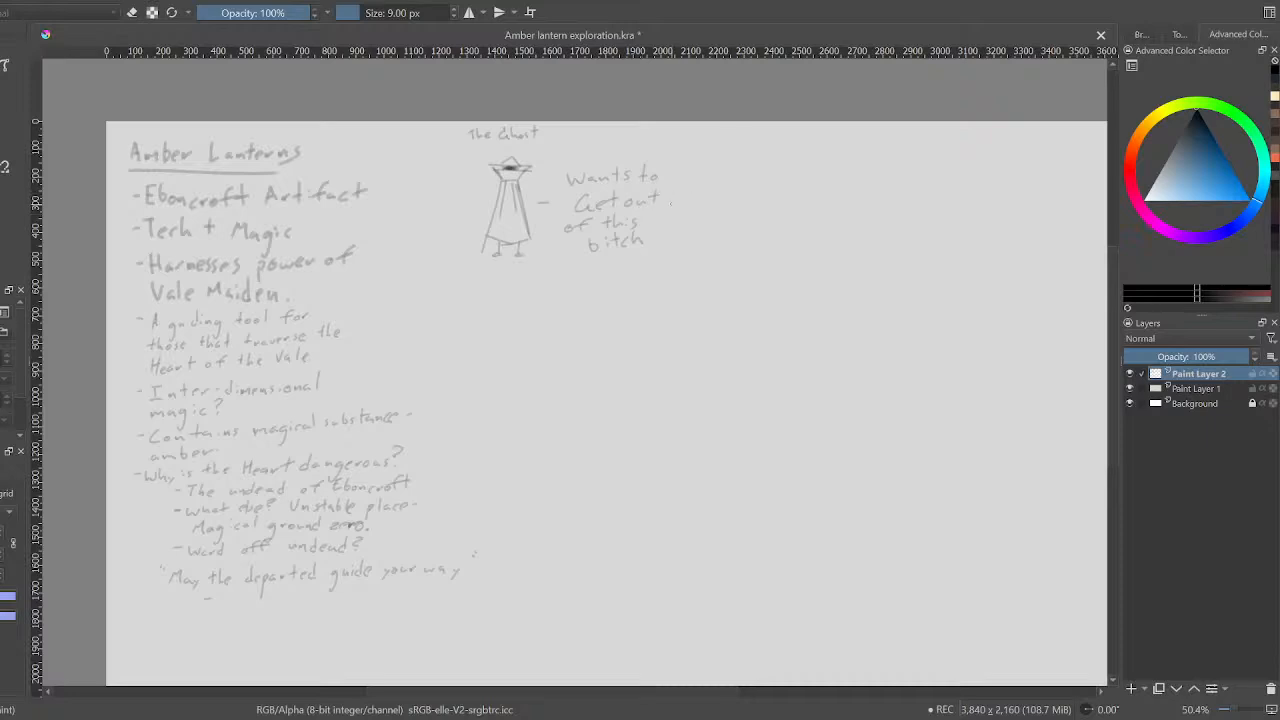
Add "(the Vale)" beneath the Ghost's motivation note and caption the figure "A wayfarer"
drag(578, 260, 645, 264)
drag(651, 258, 667, 262)
drag(450, 282, 542, 271)
Link the motivation with a dash to a new note reading Village elder says "Go deeper in the Vale"
drag(689, 208, 706, 208)
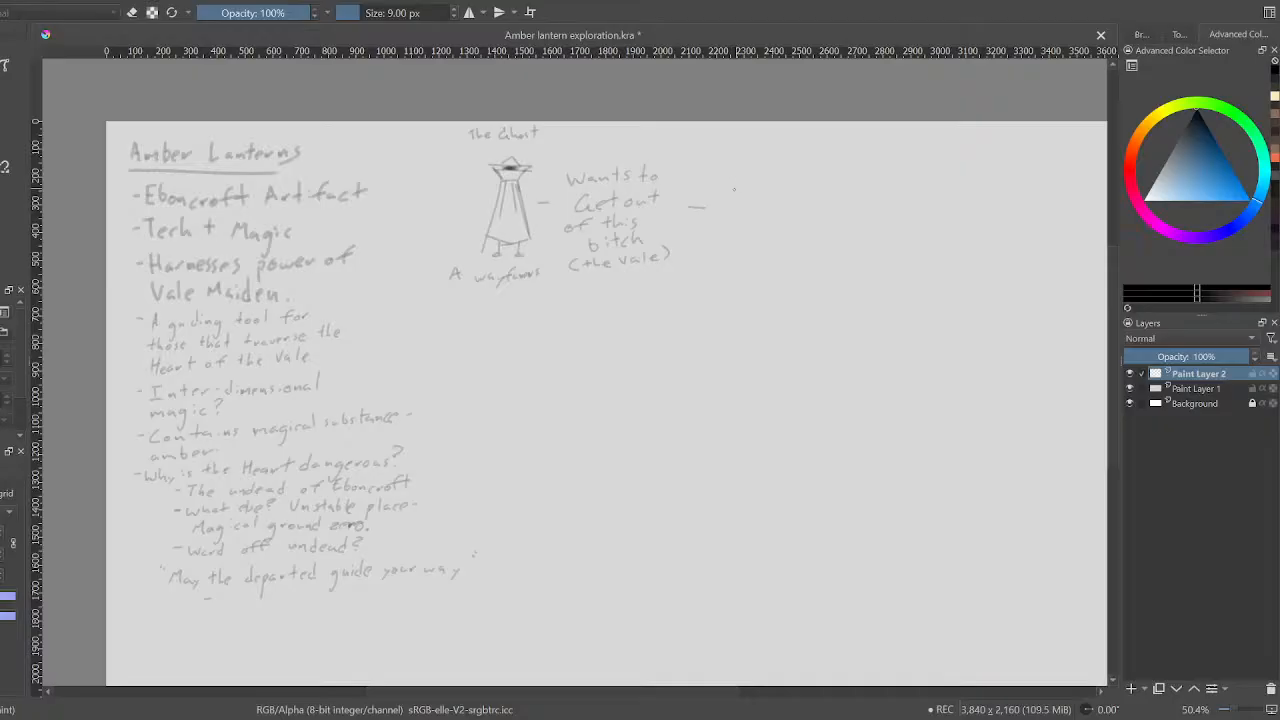
drag(724, 172, 748, 178)
mouse_move(754, 164)
mouse_down()
mouse_move(754, 178)
mouse_move(778, 186)
mouse_move(825, 171)
mouse_up()
drag(826, 170, 841, 161)
key(ctrl+z)
mouse_move(749, 189)
mouse_down()
mouse_move(742, 201)
mouse_move(775, 203)
mouse_up()
drag(737, 223, 788, 231)
mouse_move(790, 229)
mouse_down()
mouse_move(799, 242)
mouse_move(831, 222)
mouse_up()
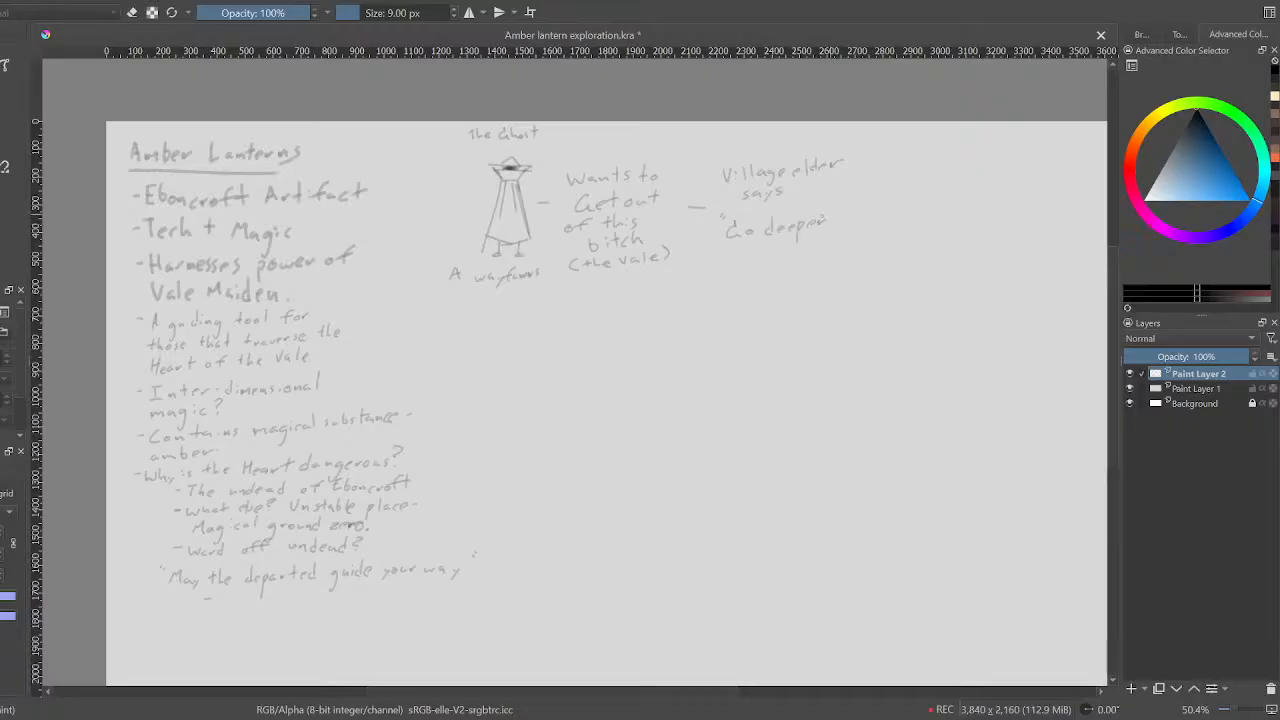
drag(756, 250, 783, 254)
mouse_move(779, 247)
mouse_down()
mouse_move(851, 245)
mouse_move(858, 227)
mouse_up()
Start a second elder quote, "Get an Amber Lantern from", below the first one
drag(734, 271, 735, 276)
drag(738, 270, 757, 284)
key(ctrl+z)
drag(750, 279, 761, 284)
drag(769, 270, 831, 273)
drag(834, 271, 851, 271)
mouse_move(747, 293)
mouse_down()
mouse_move(750, 310)
mouse_move(784, 303)
mouse_up()
drag(778, 297, 804, 295)
drag(807, 294, 842, 287)
drag(842, 290, 856, 291)
drag(856, 292, 880, 289)
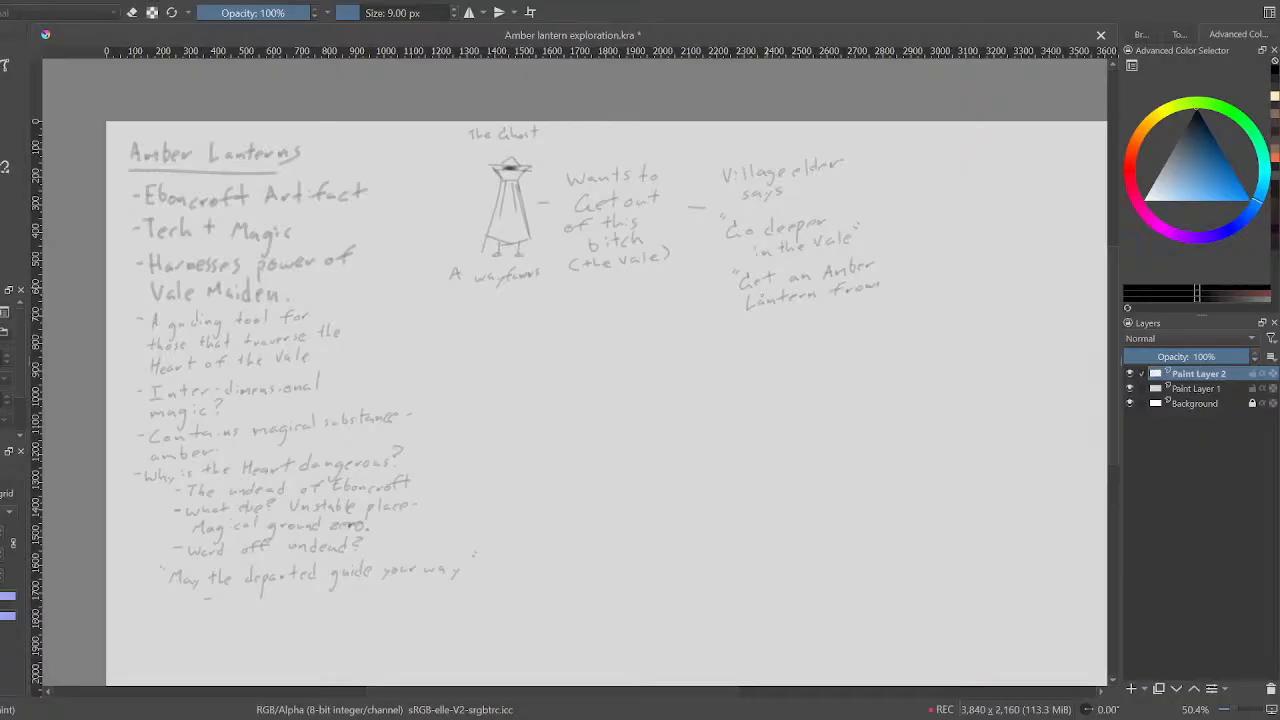
Finish the second elder quote with "the clerics to protect you."
mouse_move(742, 318)
mouse_down()
mouse_move(741, 330)
mouse_move(803, 323)
mouse_up()
mouse_move(806, 316)
mouse_down()
mouse_move(839, 322)
mouse_move(858, 308)
mouse_up()
drag(864, 306, 868, 310)
mouse_move(743, 340)
mouse_down()
mouse_move(745, 358)
mouse_move(753, 342)
mouse_up()
drag(759, 342, 772, 348)
drag(767, 340, 788, 346)
drag(840, 331, 865, 335)
drag(869, 329, 870, 335)
Handwrite "Amber lantern" and "Magic lantern" below the Ghost sketch, and circle the word "Amber"
drag(503, 366, 512, 365)
drag(520, 364, 635, 345)
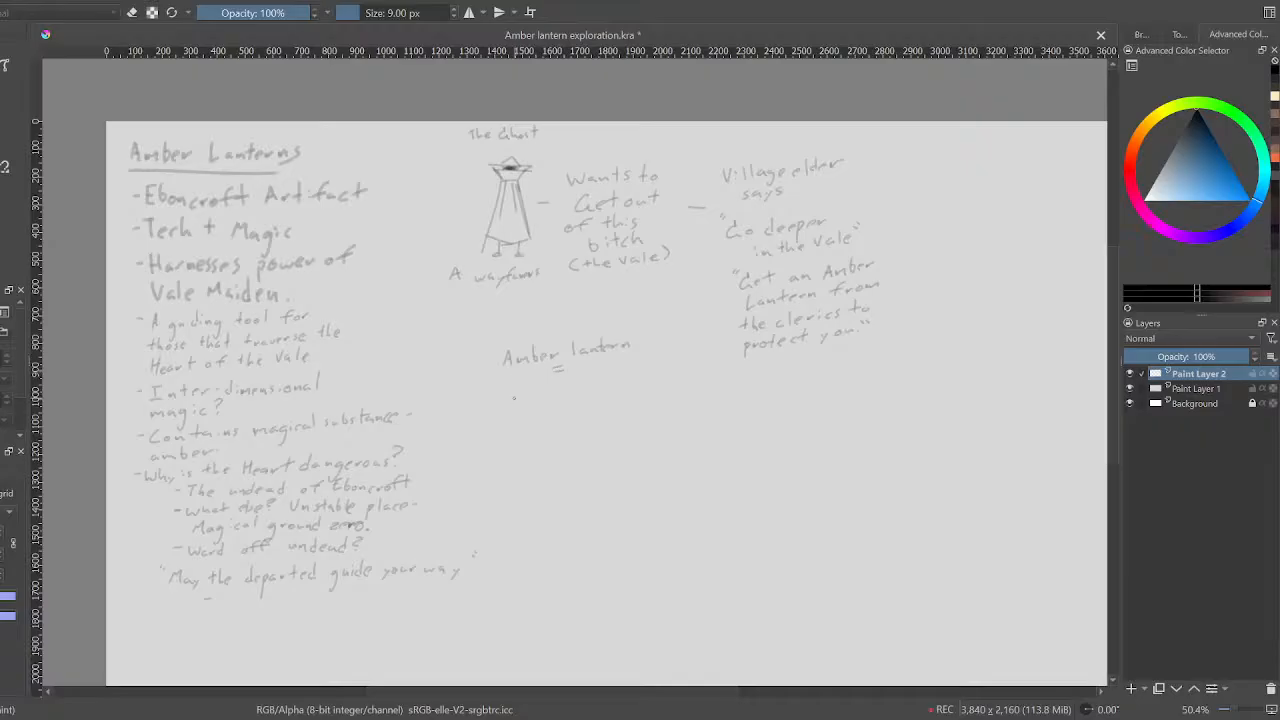
mouse_move(523, 390)
mouse_down()
mouse_move(544, 406)
mouse_move(631, 380)
mouse_up()
drag(636, 381, 655, 373)
mouse_move(556, 337)
mouse_down()
mouse_move(526, 332)
mouse_move(561, 364)
mouse_move(520, 345)
mouse_up()
key(ctrl+z)
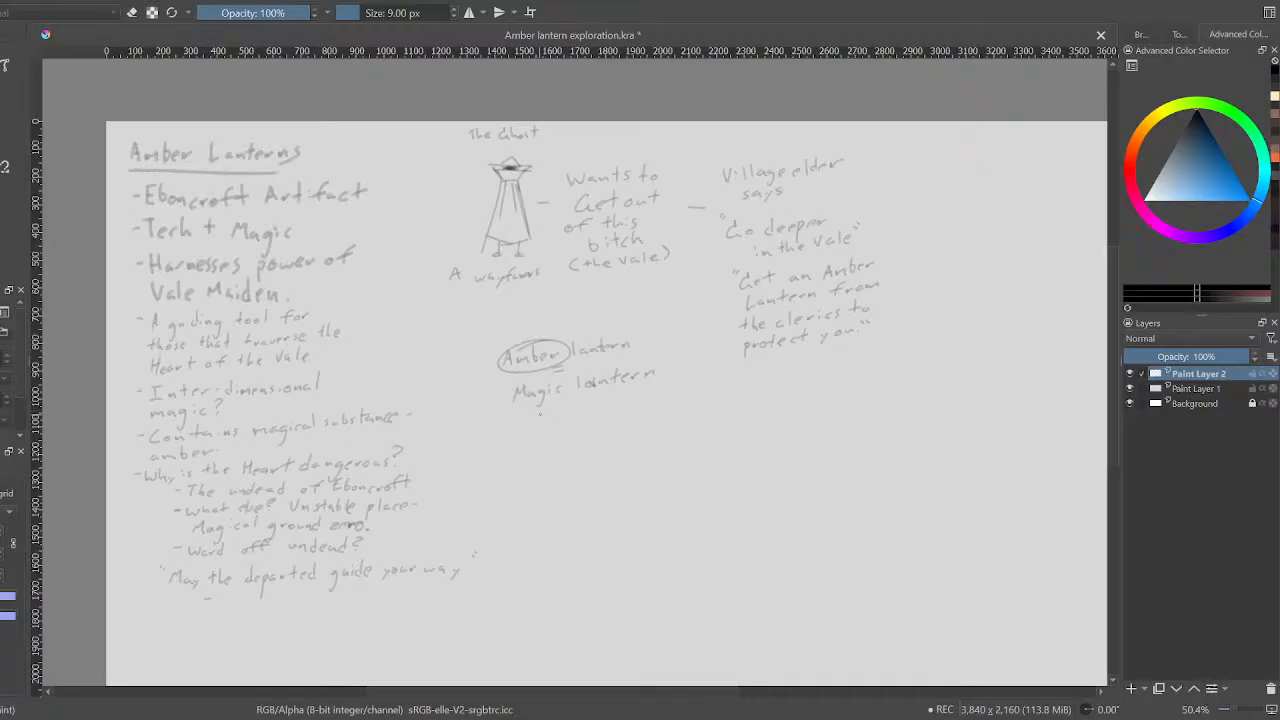
Add the sub-note "- Magic from beyond" under "Magic lantern"
drag(536, 415, 545, 413)
mouse_move(553, 416)
mouse_down()
mouse_move(557, 405)
mouse_move(589, 412)
mouse_up()
drag(597, 404, 629, 398)
drag(636, 405, 648, 404)
mouse_move(546, 423)
mouse_down()
mouse_move(566, 434)
mouse_move(606, 416)
mouse_up()
Handwrite the bullet "- Possibly a strong magic item." below the "Magic from beyond" note
drag(512, 457, 520, 457)
drag(524, 451, 540, 462)
drag(552, 455, 567, 456)
drag(573, 438, 580, 455)
mouse_move(585, 438)
mouse_down()
mouse_move(592, 460)
mouse_move(640, 449)
mouse_up()
click(608, 446)
drag(635, 441, 661, 437)
drag(667, 439, 680, 455)
drag(538, 472, 562, 478)
drag(565, 471, 622, 470)
drag(626, 466, 646, 462)
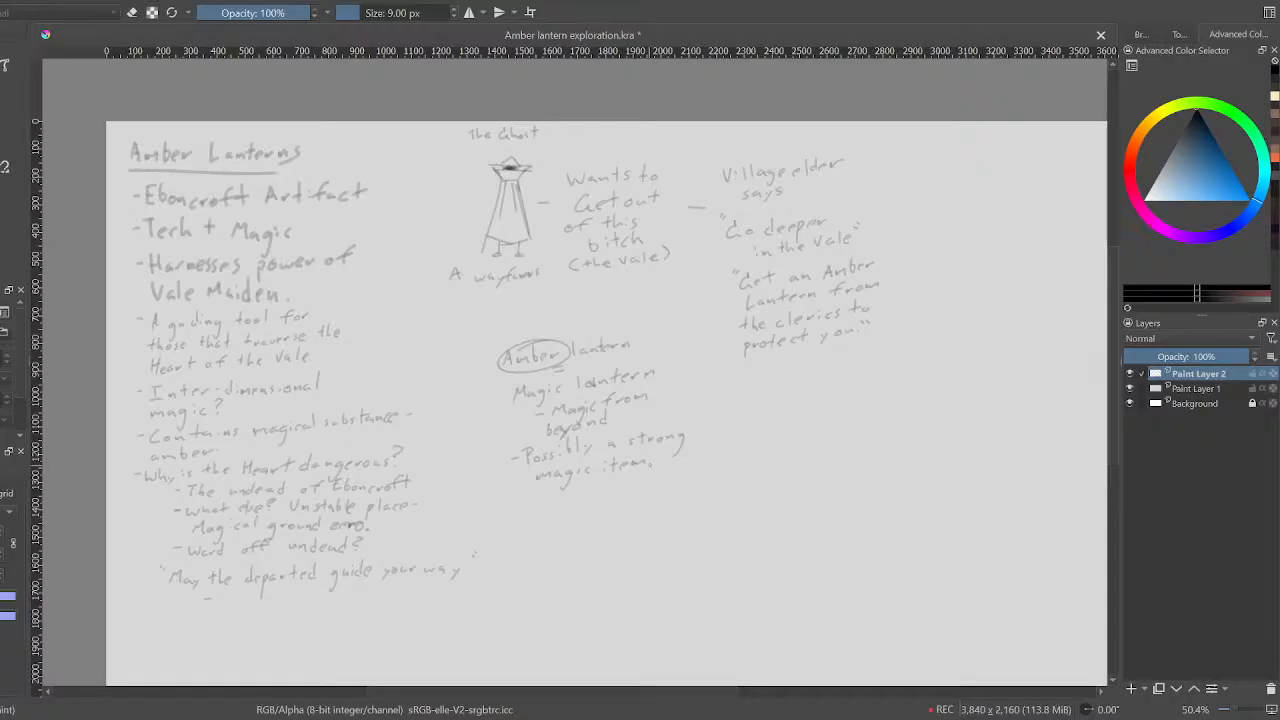
Replace the ending "magic item." of the "Possibly a strong" bullet with the handwritten words "spell casting item"
key(ctrl+z)
key(ctrl+z)
key(ctrl+z)
key(ctrl+z)
key(ctrl+z)
key(ctrl+z)
key(ctrl+z)
key(ctrl+z)
key(ctrl+shift+z)
drag(522, 476, 532, 481)
mouse_move(543, 472)
mouse_down()
mouse_move(596, 466)
mouse_move(594, 452)
mouse_move(639, 466)
mouse_up()
mouse_move(645, 450)
mouse_down()
mouse_move(647, 465)
mouse_move(661, 461)
mouse_up()
drag(666, 455, 681, 458)
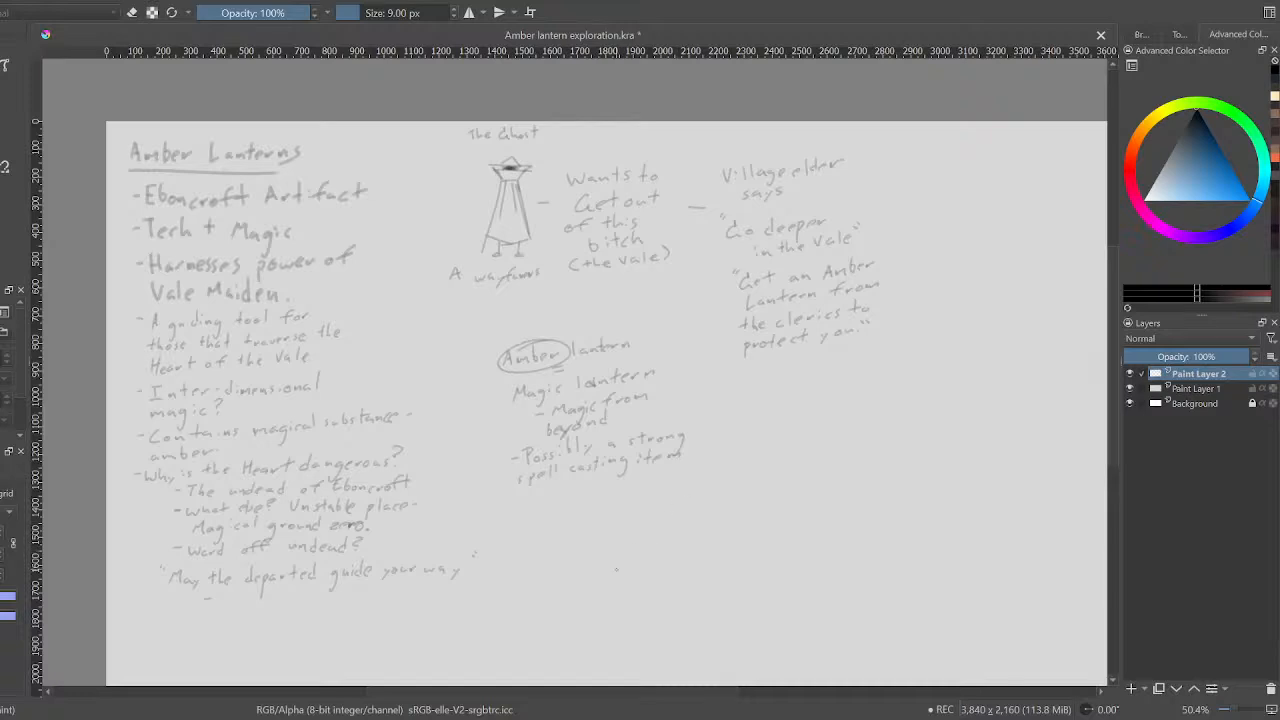
Sketch the top of a lantern below the "spell casting item" note, with a round ring, short stem and stepped cap
drag(628, 535, 671, 544)
key(ctrl+z)
mouse_move(641, 528)
mouse_down()
mouse_move(672, 537)
mouse_move(680, 523)
mouse_up()
drag(670, 525, 670, 535)
drag(674, 524, 677, 533)
drag(653, 520, 669, 518)
key(ctrl+z)
mouse_move(648, 511)
mouse_down()
mouse_move(638, 488)
mouse_move(669, 511)
mouse_move(641, 490)
mouse_move(642, 516)
mouse_move(670, 496)
mouse_move(668, 512)
mouse_move(645, 490)
mouse_move(650, 518)
mouse_move(640, 490)
mouse_move(668, 500)
mouse_up()
key(ctrl+z)
key(ctrl+z)
drag(688, 531, 632, 541)
key(ctrl+z)
drag(641, 540, 648, 594)
key(ctrl+z)
mouse_move(649, 538)
mouse_down()
mouse_move(635, 553)
mouse_move(637, 590)
mouse_up()
key(ctrl+z)
mouse_move(640, 538)
mouse_down()
mouse_move(677, 530)
mouse_move(688, 550)
mouse_move(674, 550)
mouse_move(669, 541)
mouse_move(715, 541)
mouse_move(670, 548)
mouse_up()
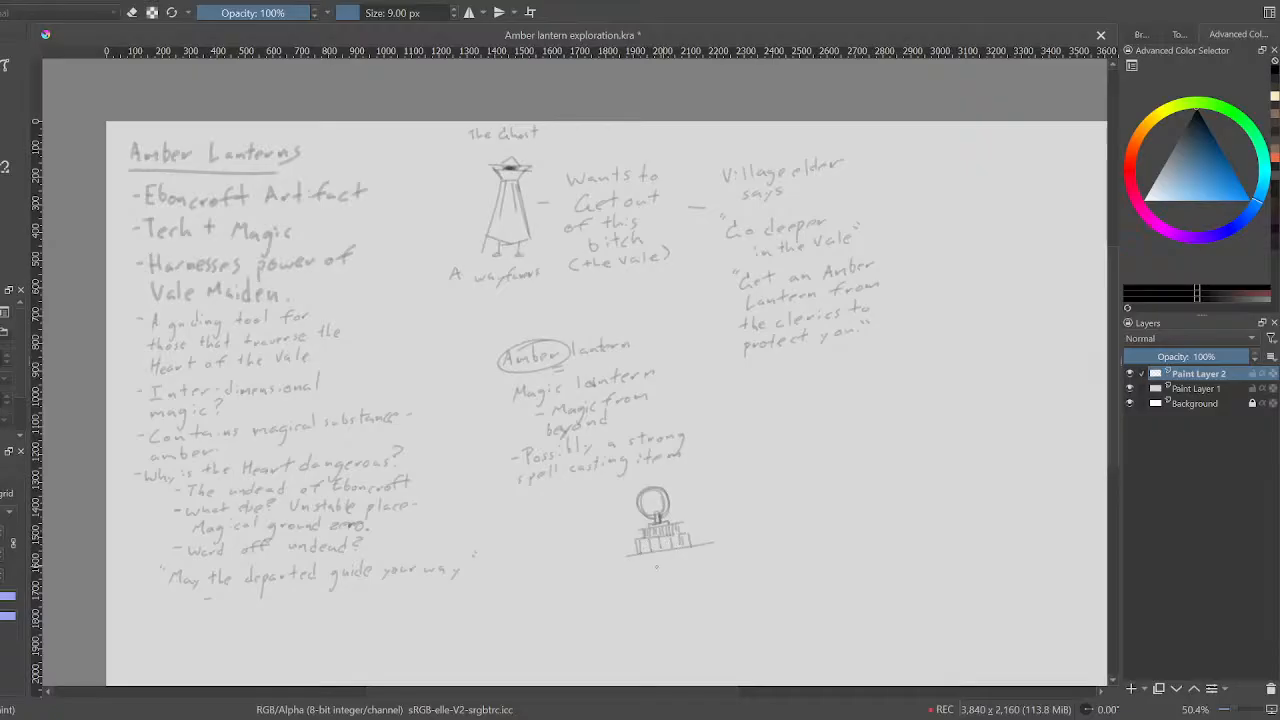
Draw the lantern's boxy body under the cap, with side edges, a bottom line and an inner holder detail
mouse_move(630, 556)
mouse_down()
mouse_move(639, 598)
mouse_move(636, 583)
mouse_up()
key(ctrl+z)
drag(700, 543, 702, 580)
drag(635, 556, 641, 584)
mouse_move(694, 548)
mouse_down()
mouse_move(694, 584)
mouse_move(657, 566)
mouse_move(698, 557)
mouse_up()
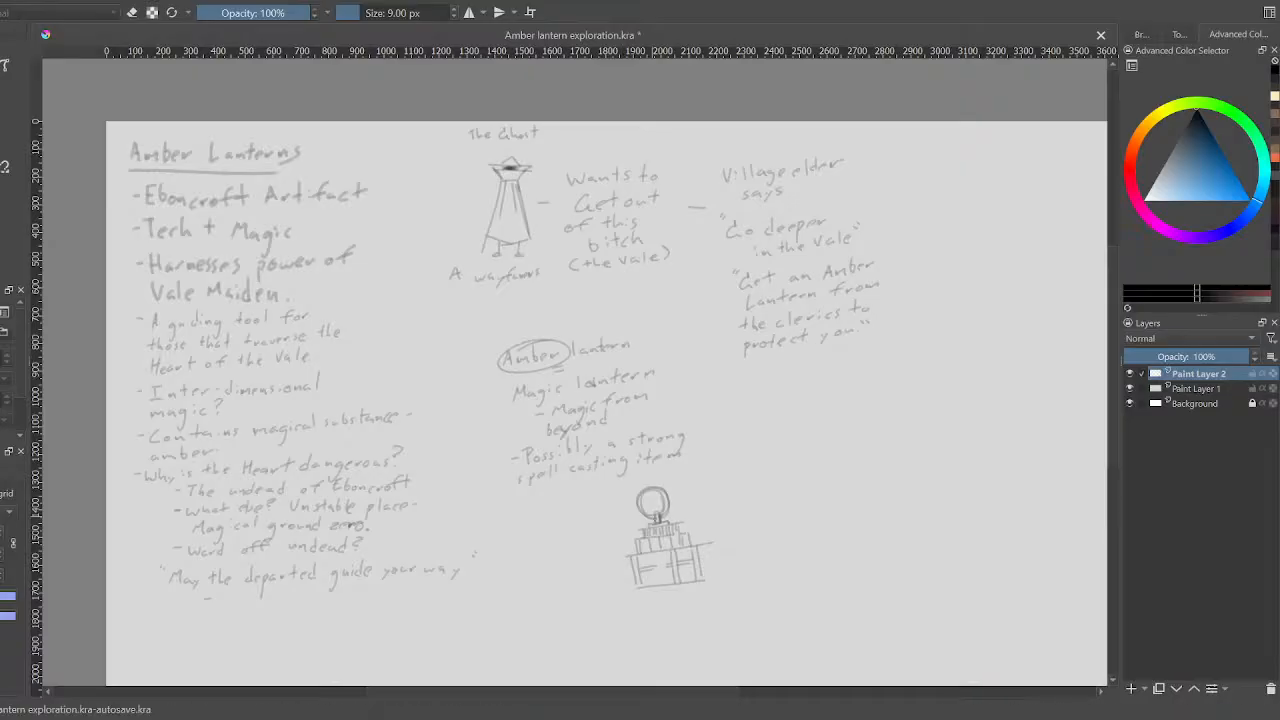
drag(652, 568, 669, 566)
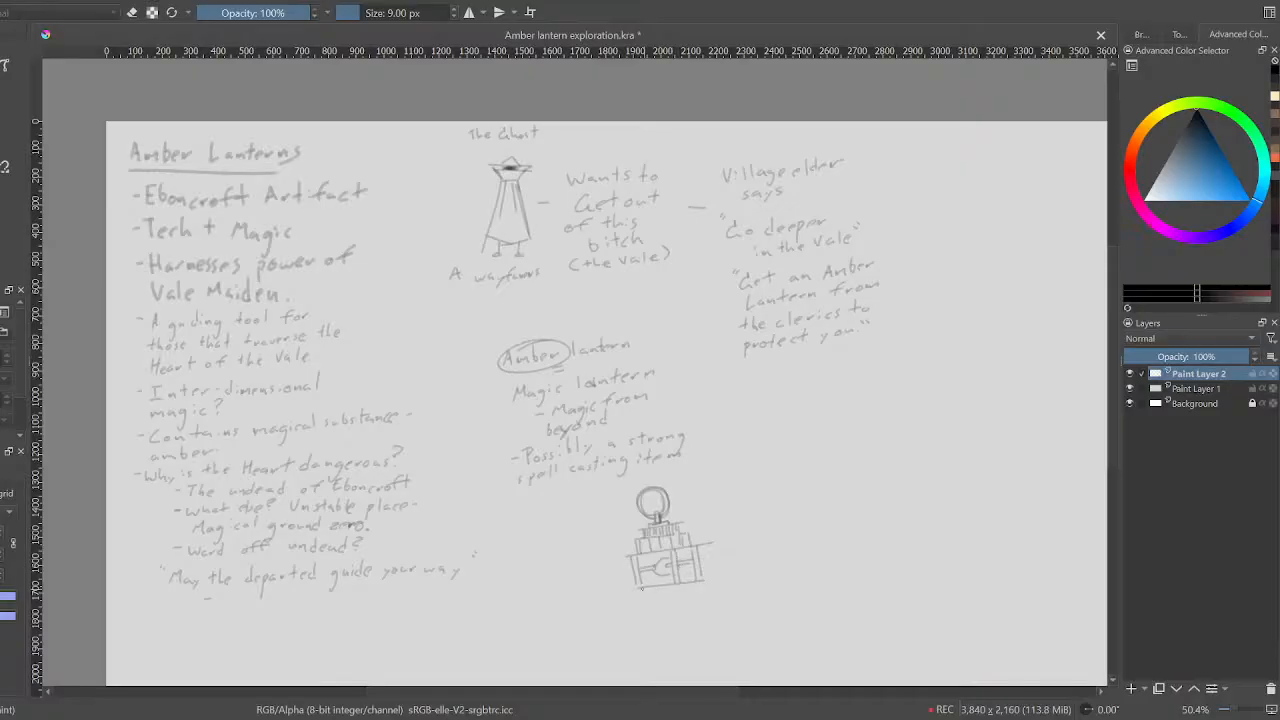
Darken the lantern body's horizontal edges and draw a stepped base tapering to a pointed tip below it
drag(632, 554, 692, 551)
mouse_move(632, 589)
mouse_down()
mouse_move(702, 578)
mouse_move(641, 599)
mouse_move(696, 594)
mouse_up()
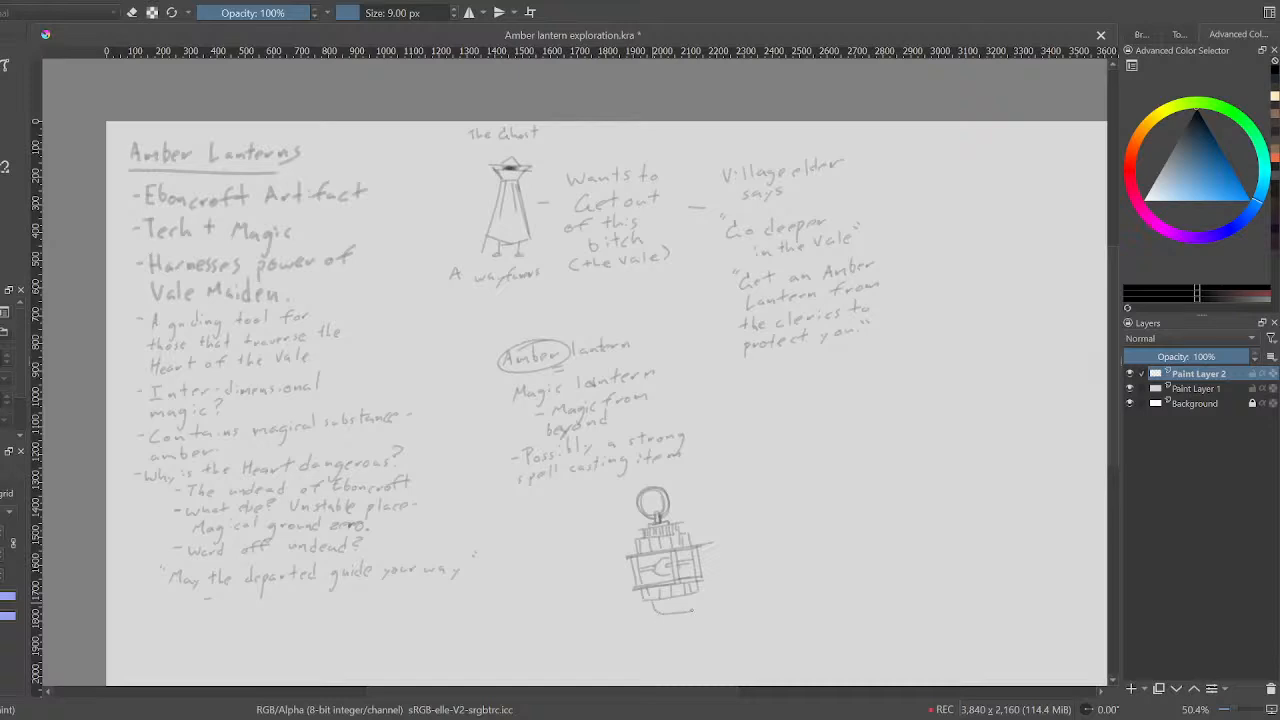
mouse_move(654, 606)
mouse_down()
mouse_move(684, 607)
mouse_move(663, 609)
mouse_up()
drag(667, 600, 674, 609)
mouse_move(678, 598)
mouse_down()
mouse_move(676, 647)
mouse_move(670, 628)
mouse_up()
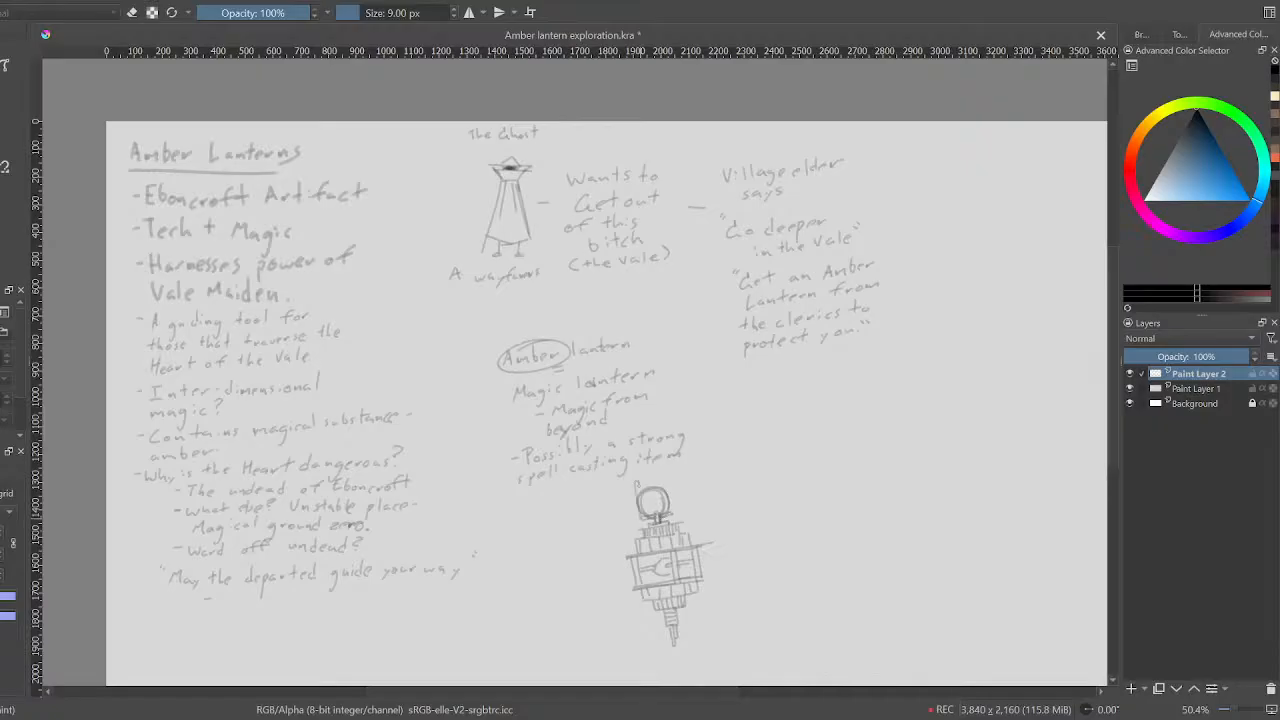
Add a crossbar with hanging straps around the lantern's ring and darken the side edges of the body
mouse_move(636, 486)
mouse_down()
mouse_move(641, 517)
mouse_move(669, 514)
mouse_move(664, 487)
mouse_move(678, 485)
mouse_move(656, 490)
mouse_up()
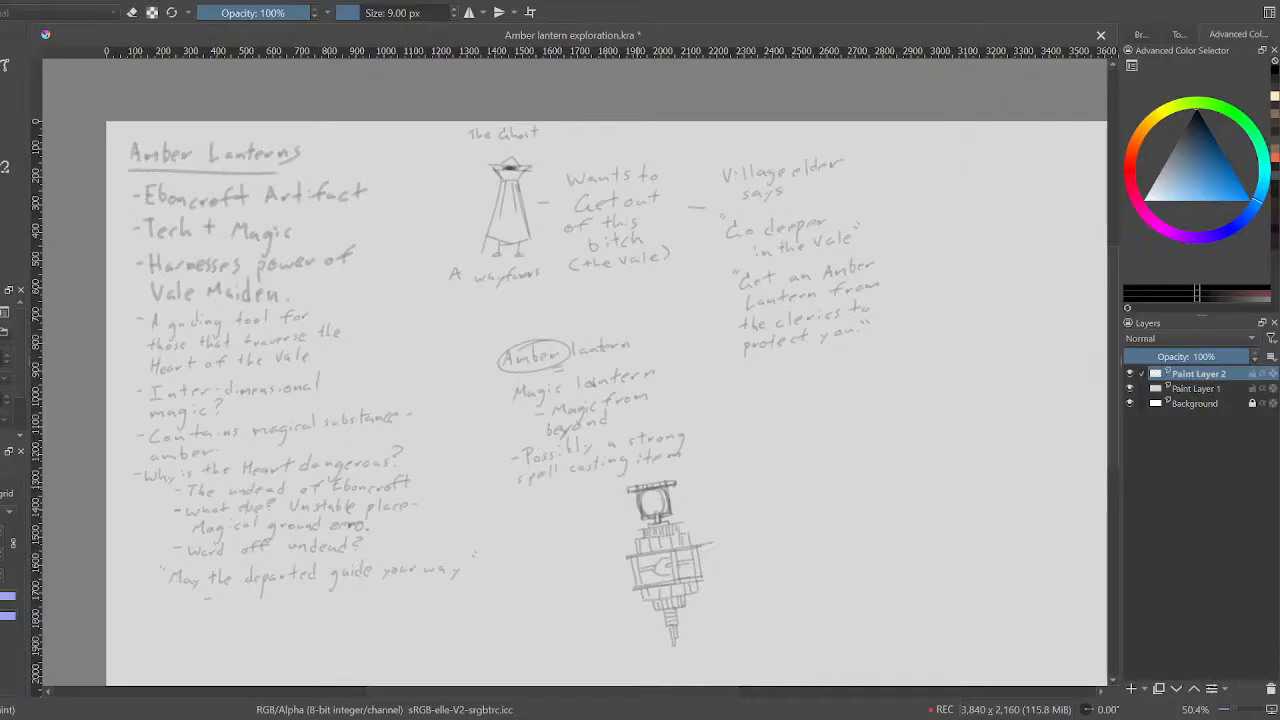
drag(640, 492, 623, 527)
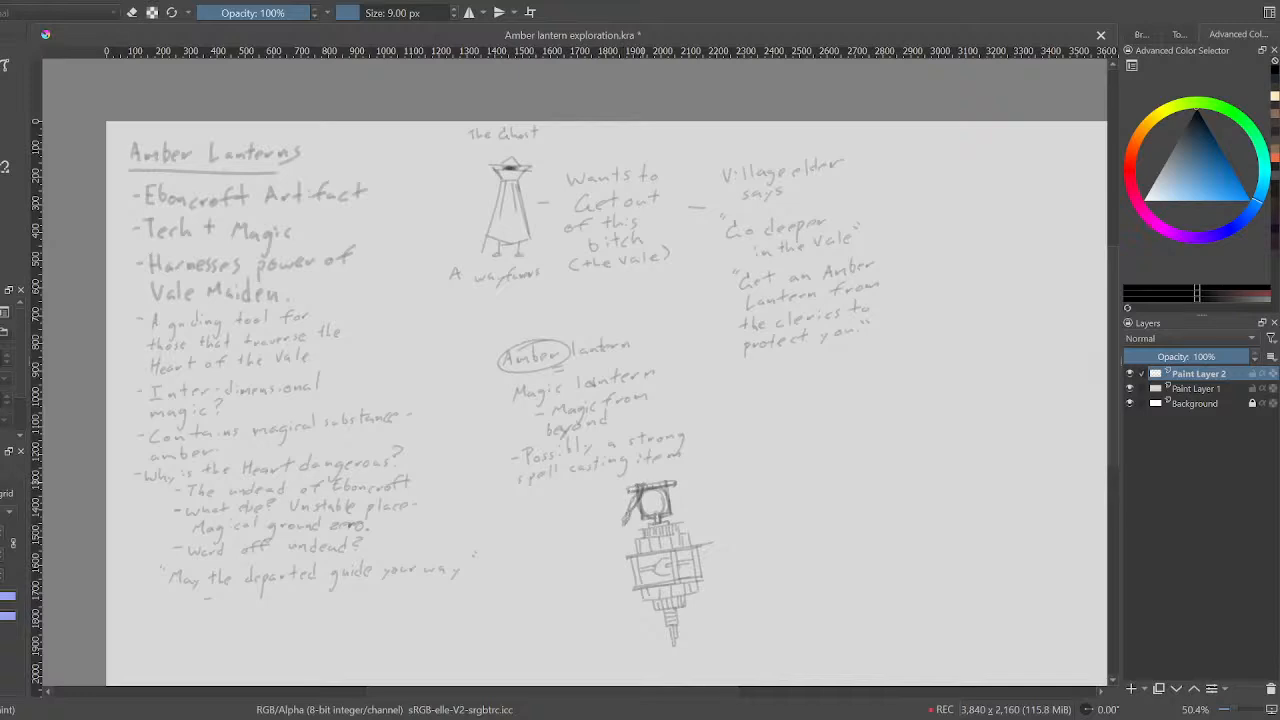
mouse_move(667, 487)
mouse_down()
mouse_move(696, 515)
mouse_move(669, 488)
mouse_up()
key(ctrl+z)
drag(631, 558, 632, 584)
drag(701, 546, 702, 574)
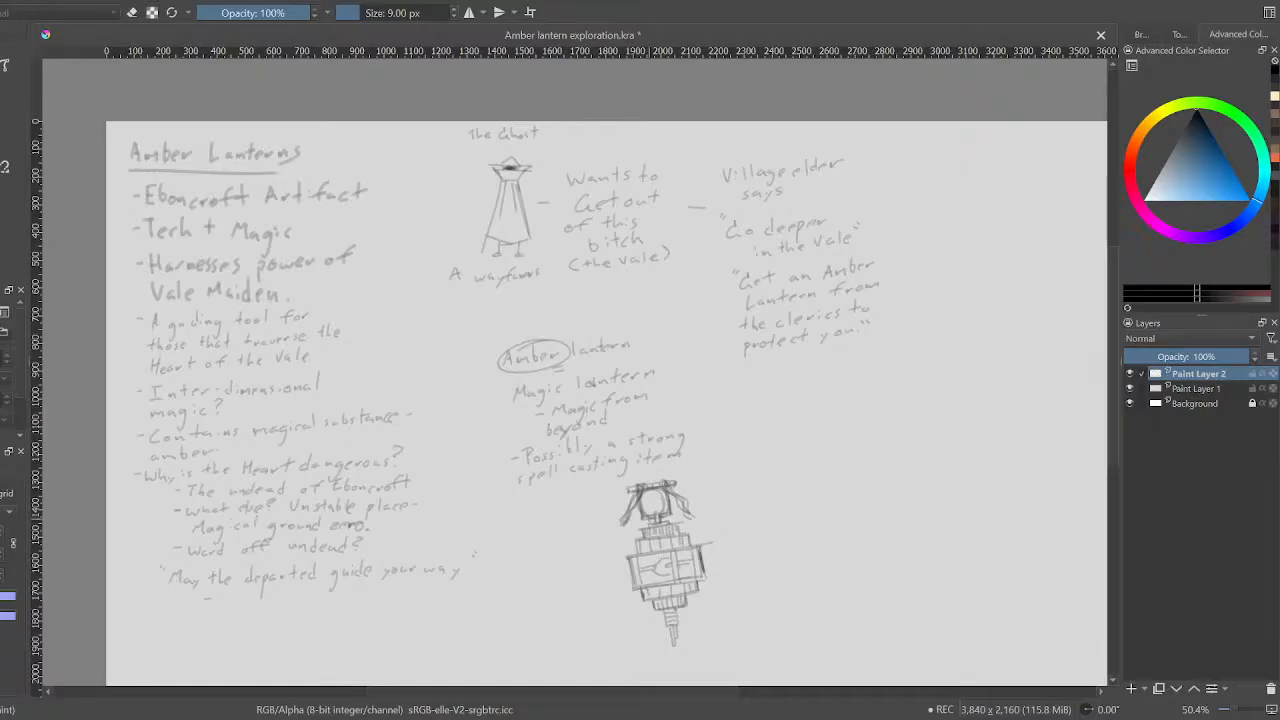
Select the lantern sketch, copy it to a new layer, and move a scaled-down copy beside the elder's quote
mouse_move(690, 469)
mouse_down()
mouse_move(606, 494)
mouse_move(594, 579)
mouse_move(655, 673)
mouse_move(717, 681)
mouse_move(758, 602)
mouse_move(721, 497)
mouse_move(690, 470)
mouse_up()
key(ctrl+alt+j)
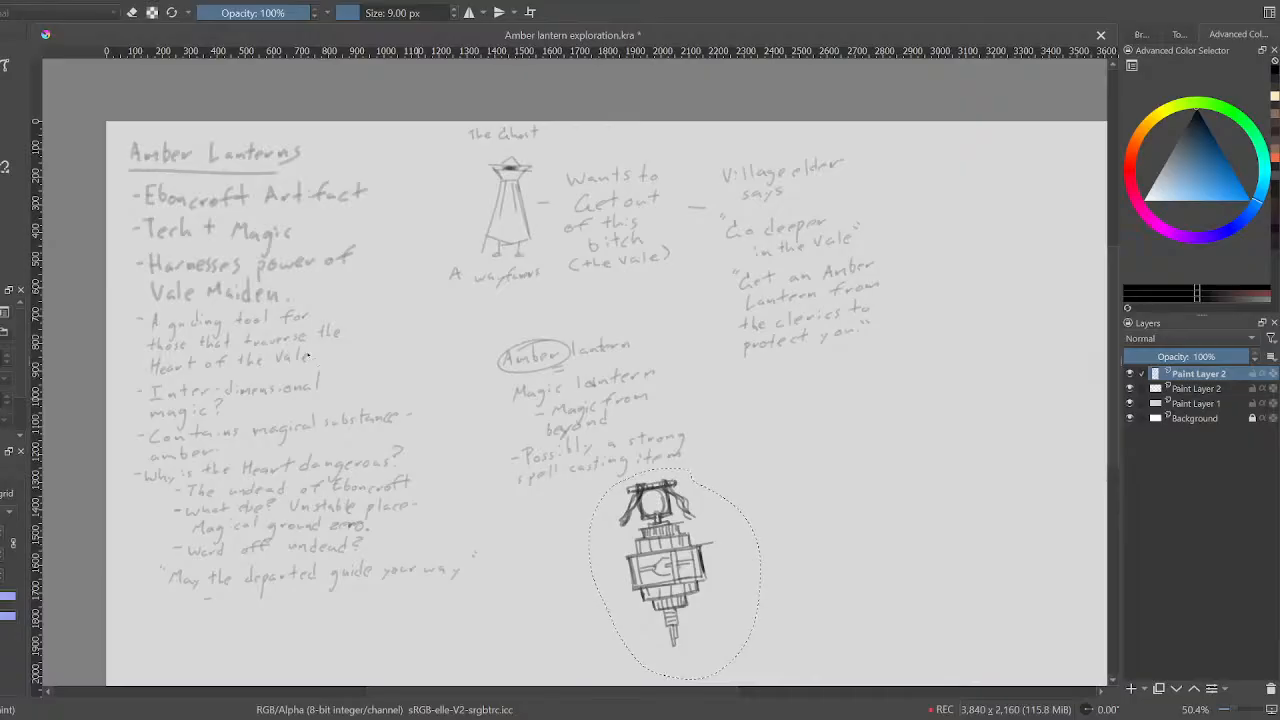
key(ctrl+t)
drag(709, 537, 534, 232)
key(Return)
mouse_move(609, 174)
mouse_down()
mouse_move(461, 332)
mouse_move(482, 249)
mouse_move(510, 222)
mouse_move(487, 206)
mouse_move(727, 287)
mouse_move(812, 342)
mouse_move(918, 286)
mouse_move(943, 331)
mouse_up()
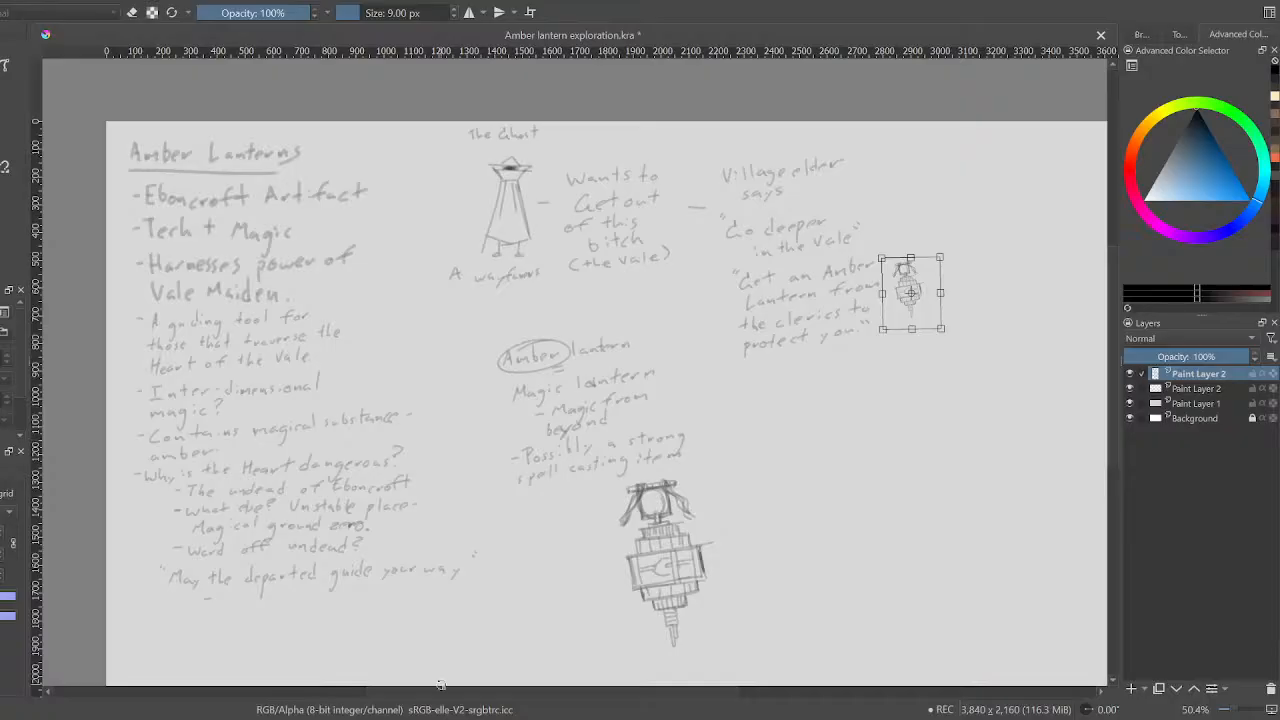
Reposition the lantern copy below the elder's quote, enlarge it slightly, rotate it upright, and deselect it
drag(912, 282, 817, 455)
key(Return)
key(ctrl+t)
key(Return)
mouse_move(848, 440)
mouse_down()
mouse_move(884, 392)
mouse_move(852, 433)
mouse_move(866, 427)
mouse_up()
key(Return)
click(854, 425)
key(Return)
click(854, 436)
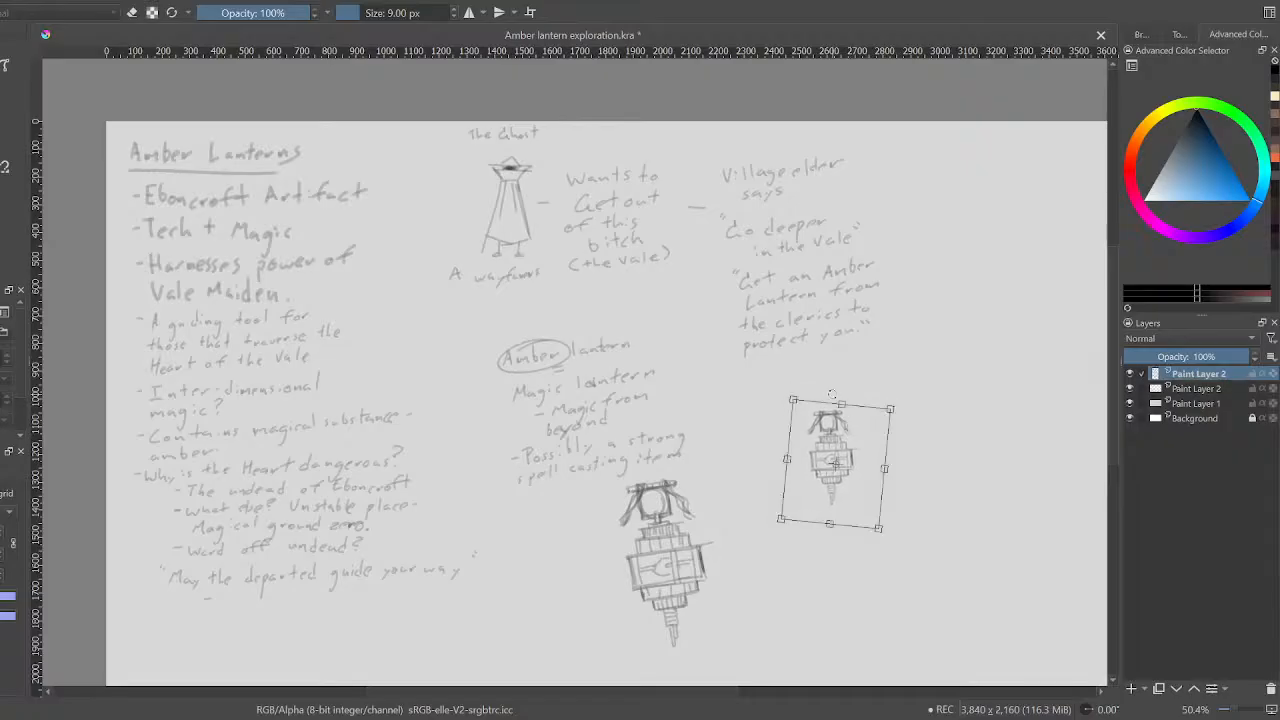
key(Return)
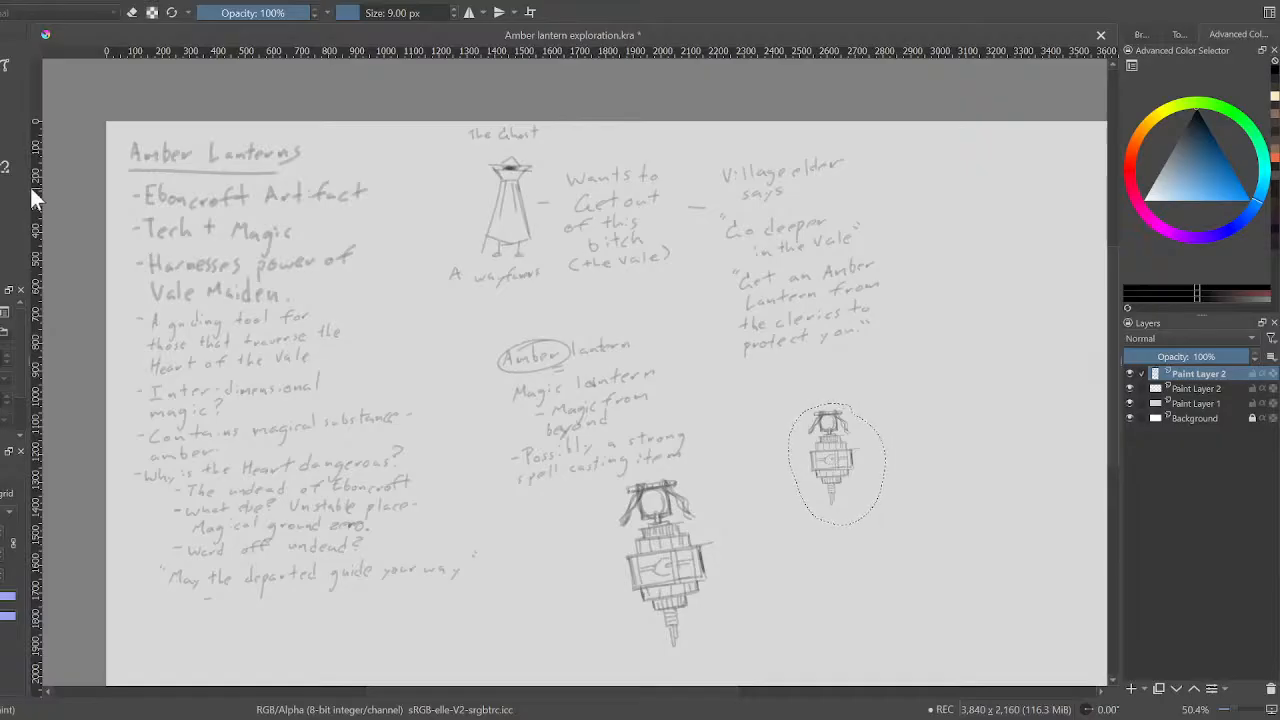
key(ctrl+shift+a)
Handwrite the underlined label "Magicians Device" beside the small lantern copy
drag(866, 424, 938, 424)
mouse_move(878, 436)
mouse_down()
mouse_move(929, 439)
mouse_move(893, 455)
mouse_move(928, 459)
mouse_move(878, 455)
mouse_move(952, 447)
mouse_up()
key(ctrl+z)
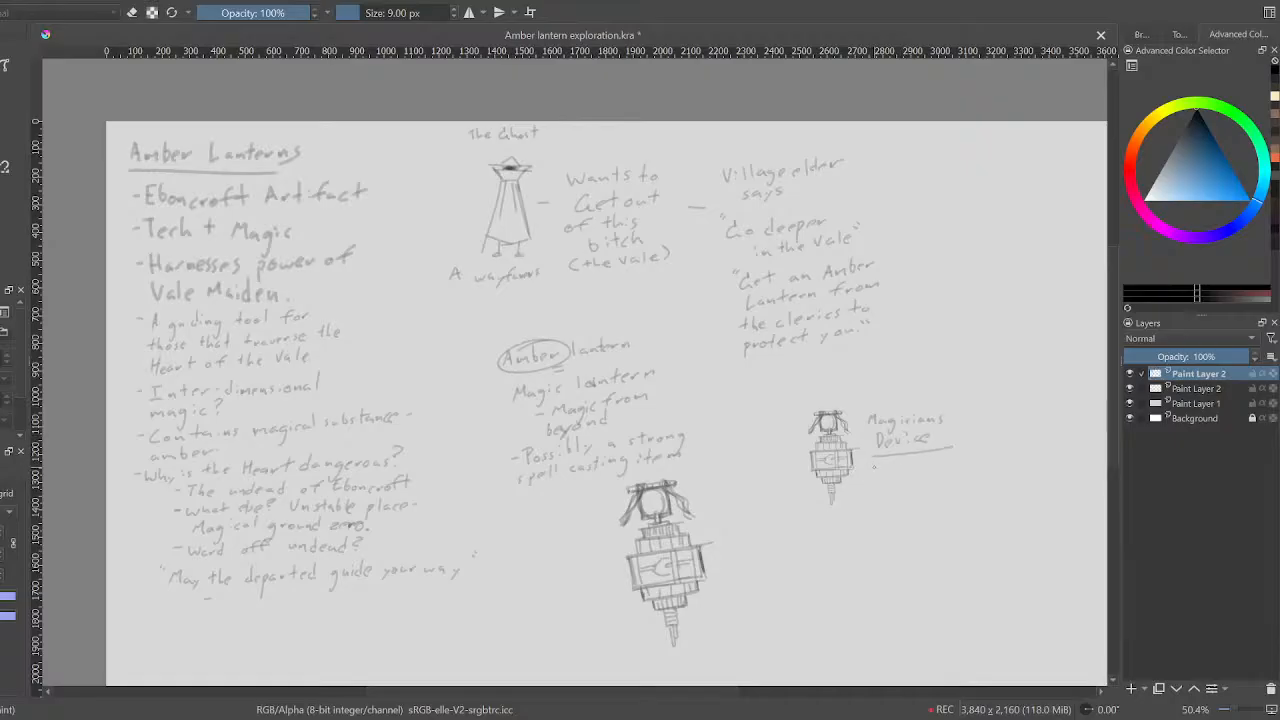
Handwrite "Puts magic in the hands of ordinary people" under the "Magicians Device" label
mouse_move(869, 464)
mouse_down()
mouse_move(872, 476)
mouse_move(952, 465)
mouse_move(866, 490)
mouse_move(895, 481)
mouse_up()
mouse_move(894, 474)
mouse_down()
mouse_move(900, 490)
mouse_move(950, 484)
mouse_up()
drag(863, 503, 865, 506)
mouse_move(876, 500)
mouse_down()
mouse_move(871, 510)
mouse_move(952, 507)
mouse_up()
drag(875, 513, 874, 531)
mouse_move(880, 519)
mouse_down()
mouse_move(902, 533)
mouse_move(918, 518)
mouse_up()
drag(922, 514, 930, 520)
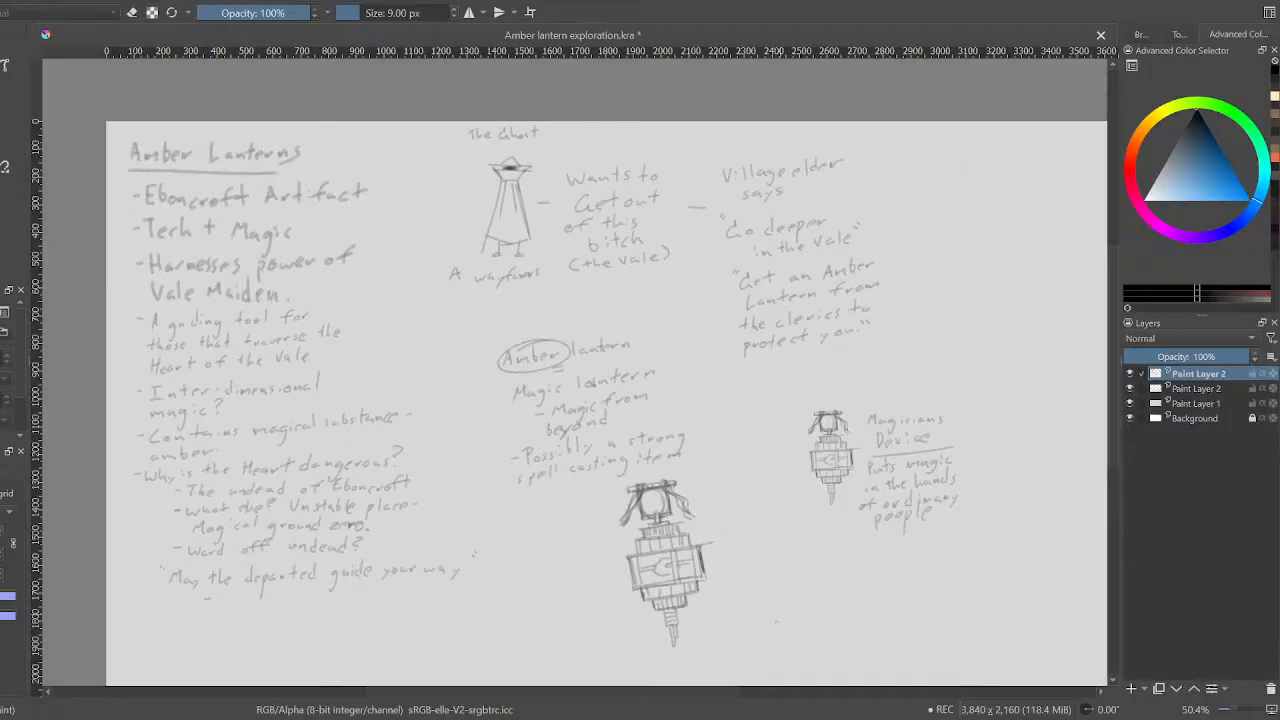
Hide both layers named Paint Layer 2 and add a new paint layer for a blank page
mouse_move(690, 694)
mouse_down()
mouse_move(722, 707)
mouse_move(682, 712)
mouse_up()
click(1131, 375)
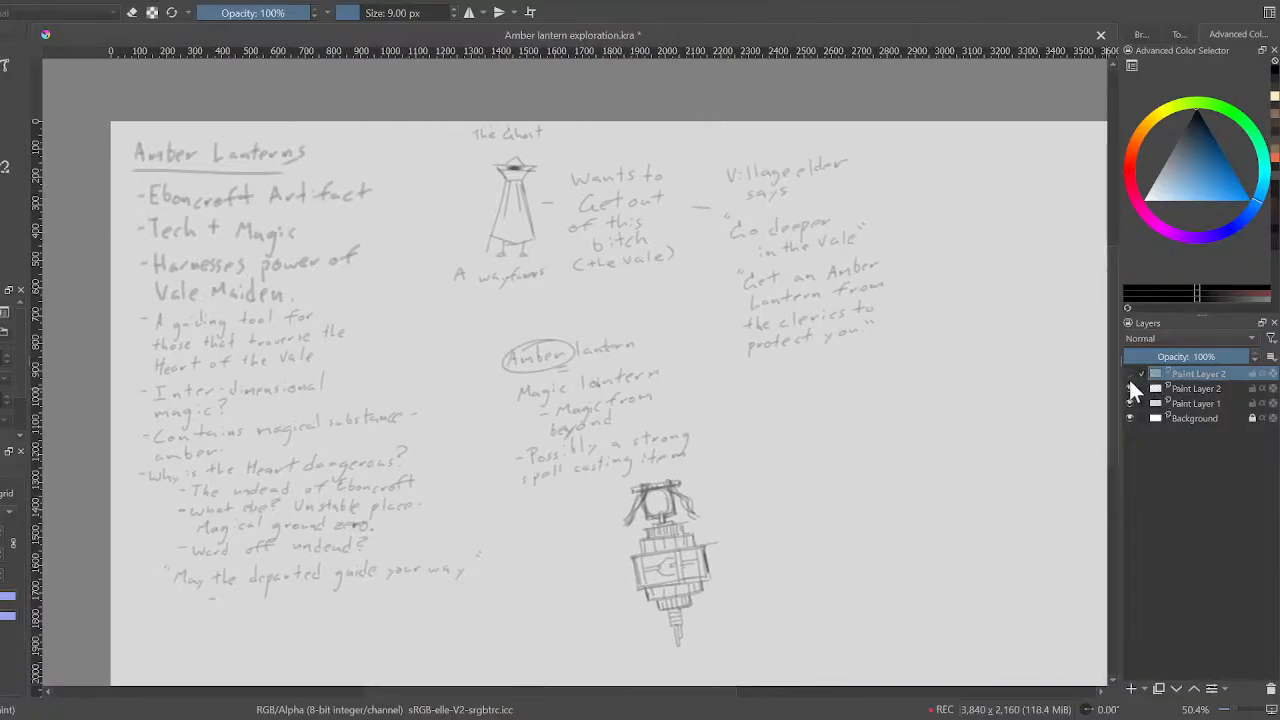
click(1131, 388)
click(1131, 688)
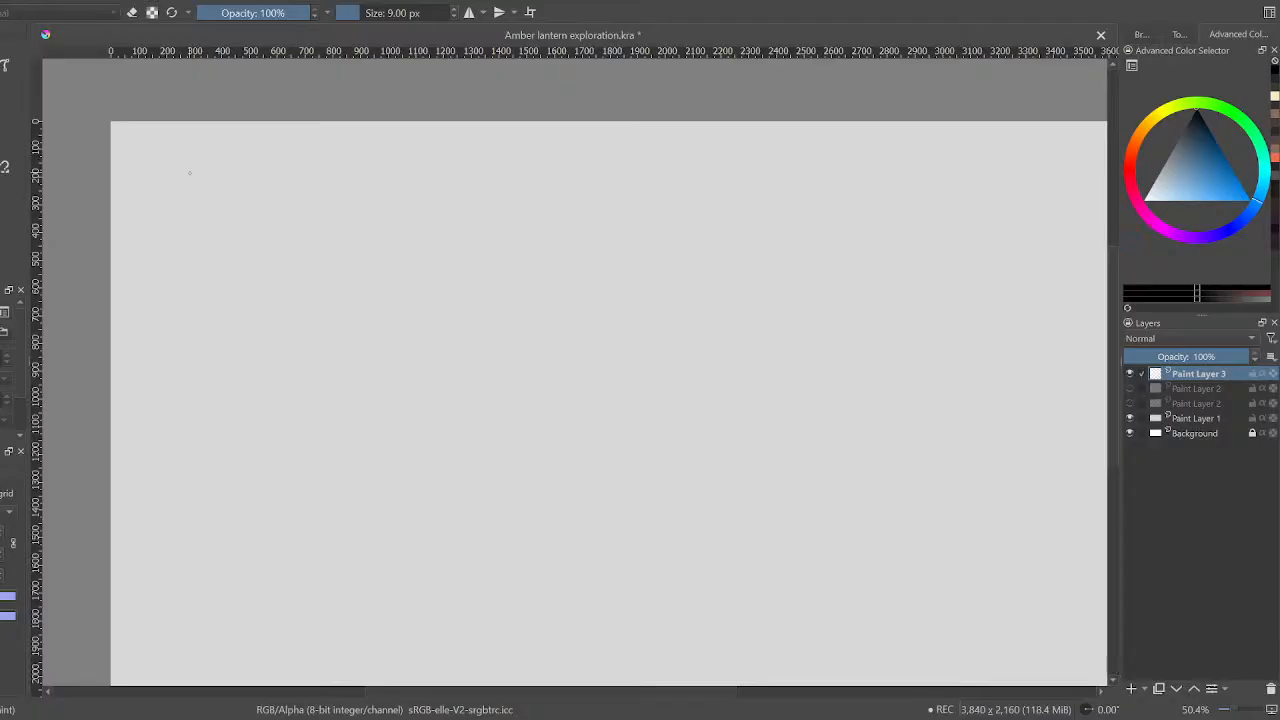
Handwrite the underlined heading "Amber" with the bullet "- Named after hardened sap" below it
drag(195, 172, 286, 155)
drag(175, 182, 302, 181)
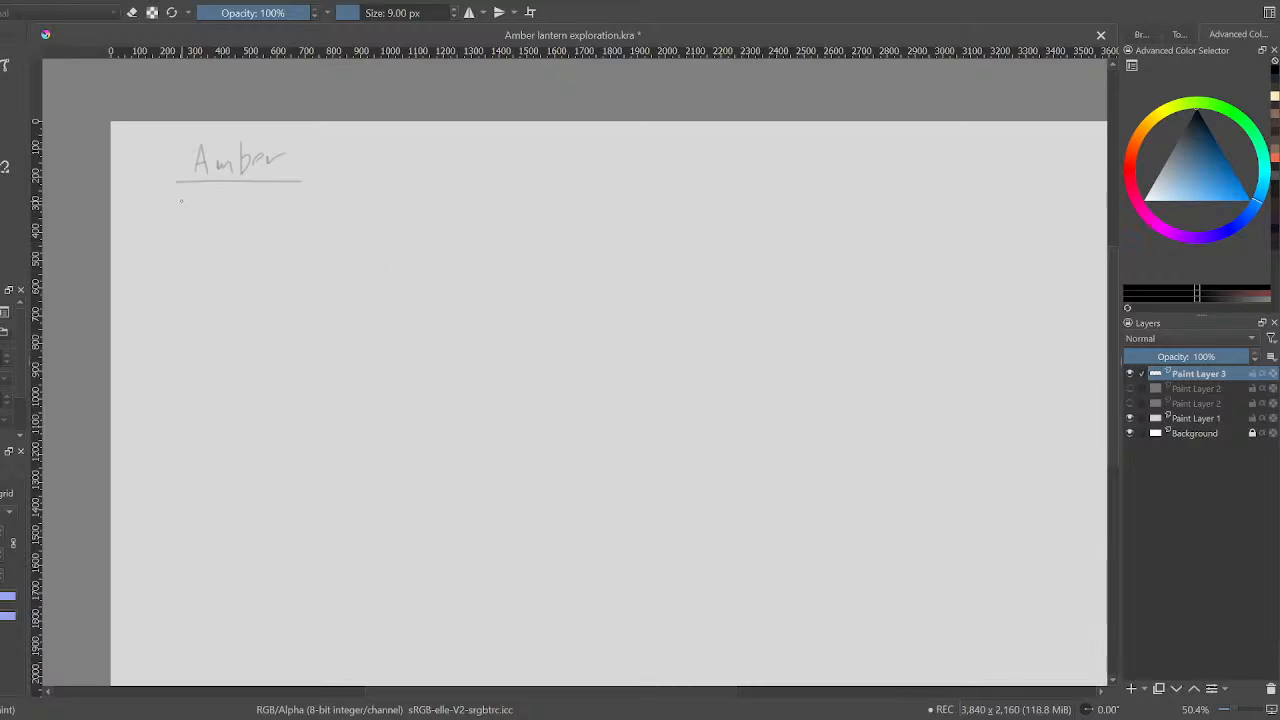
drag(179, 202, 239, 214)
mouse_move(241, 210)
mouse_down()
mouse_move(305, 194)
mouse_move(305, 208)
mouse_move(355, 208)
mouse_up()
click(279, 208)
mouse_move(357, 208)
mouse_down()
mouse_move(384, 189)
mouse_move(399, 203)
mouse_move(474, 204)
mouse_up()
Add the sub-note "-but not the same" under the hardened sap bullet
drag(251, 233, 279, 237)
drag(283, 228, 318, 227)
drag(328, 219, 334, 224)
drag(349, 219, 358, 232)
drag(358, 227, 384, 232)
drag(402, 225, 431, 229)
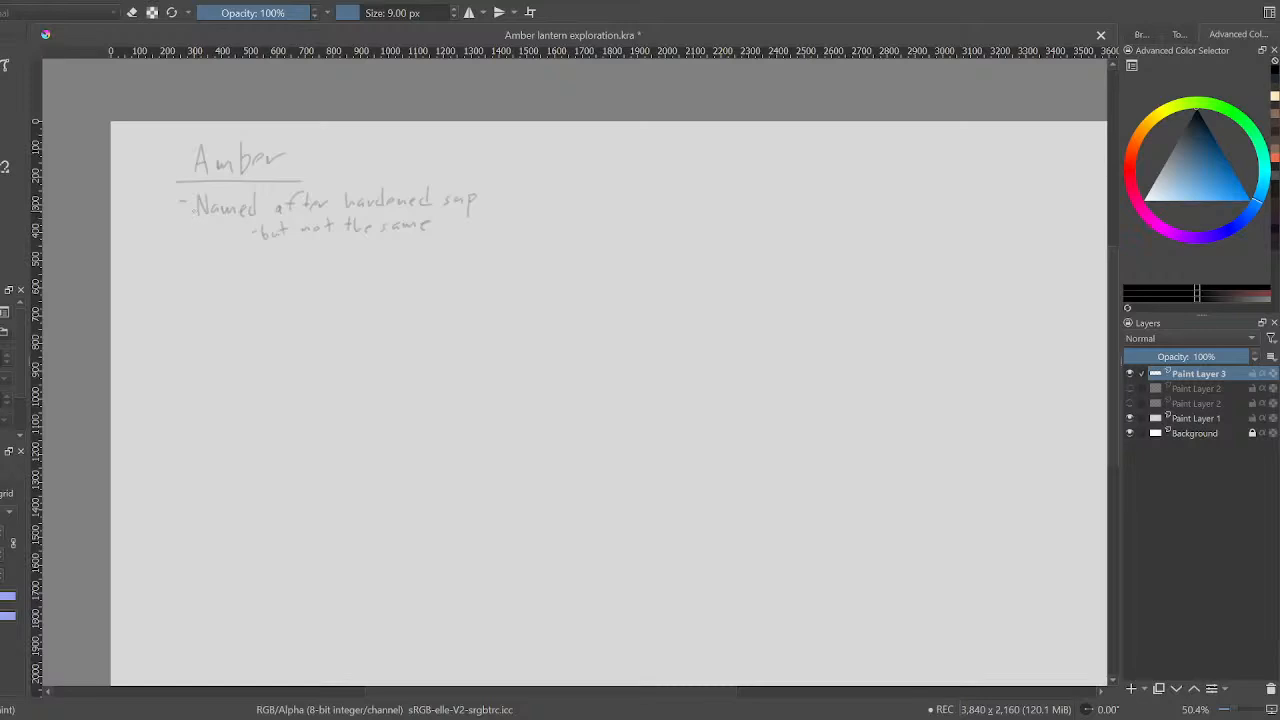
Handwrite the bullet "- Golden yellow substance" with the sub-note "- hardened" beneath it
drag(182, 254, 190, 254)
mouse_move(202, 256)
mouse_down()
mouse_move(197, 266)
mouse_move(226, 262)
mouse_up()
drag(235, 250, 233, 262)
drag(303, 256, 310, 262)
mouse_move(318, 249)
mouse_down()
mouse_move(318, 262)
mouse_move(329, 255)
mouse_up()
drag(364, 254, 450, 253)
mouse_move(247, 271)
mouse_down()
mouse_move(253, 283)
mouse_move(327, 279)
mouse_move(339, 261)
mouse_up()
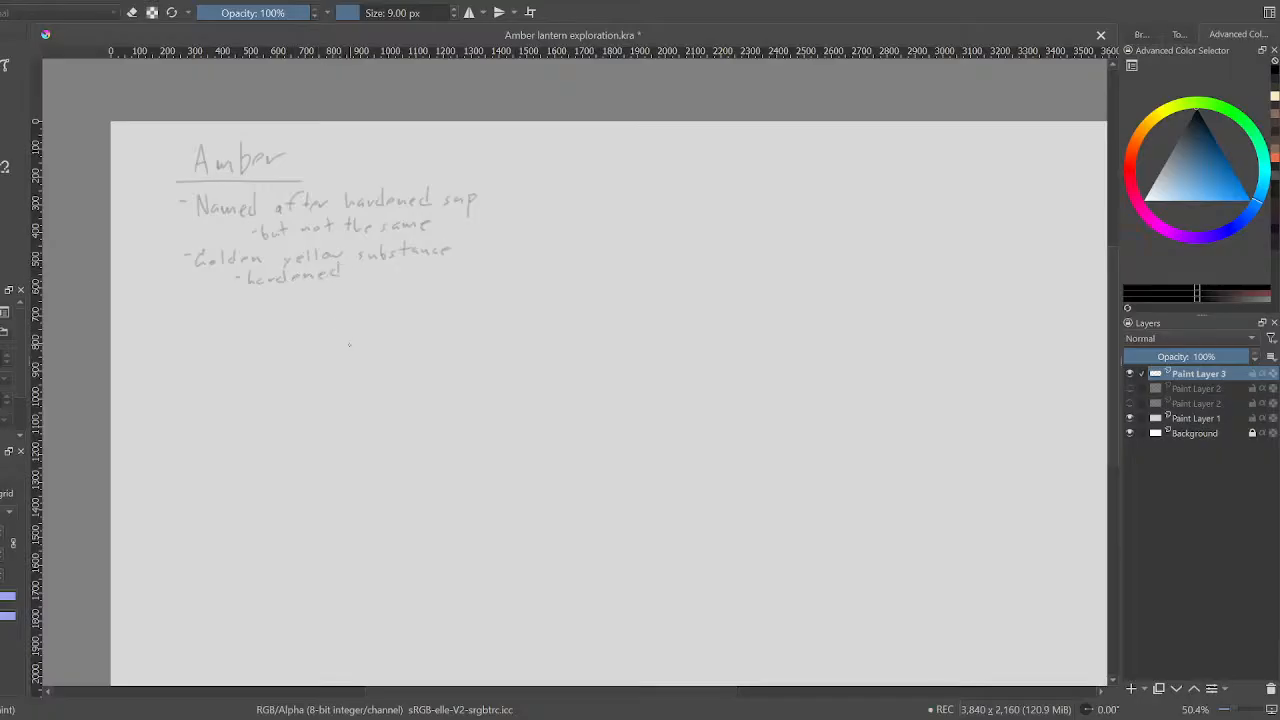
Sketch a small hexagon below the "hardened" note and choose a golden yellow brush color
mouse_move(352, 342)
mouse_down()
mouse_move(358, 307)
mouse_move(357, 336)
mouse_move(369, 301)
mouse_move(400, 302)
mouse_move(403, 328)
mouse_move(384, 352)
mouse_move(370, 347)
mouse_up()
key(ctrl+z)
click(1156, 119)
click(1161, 116)
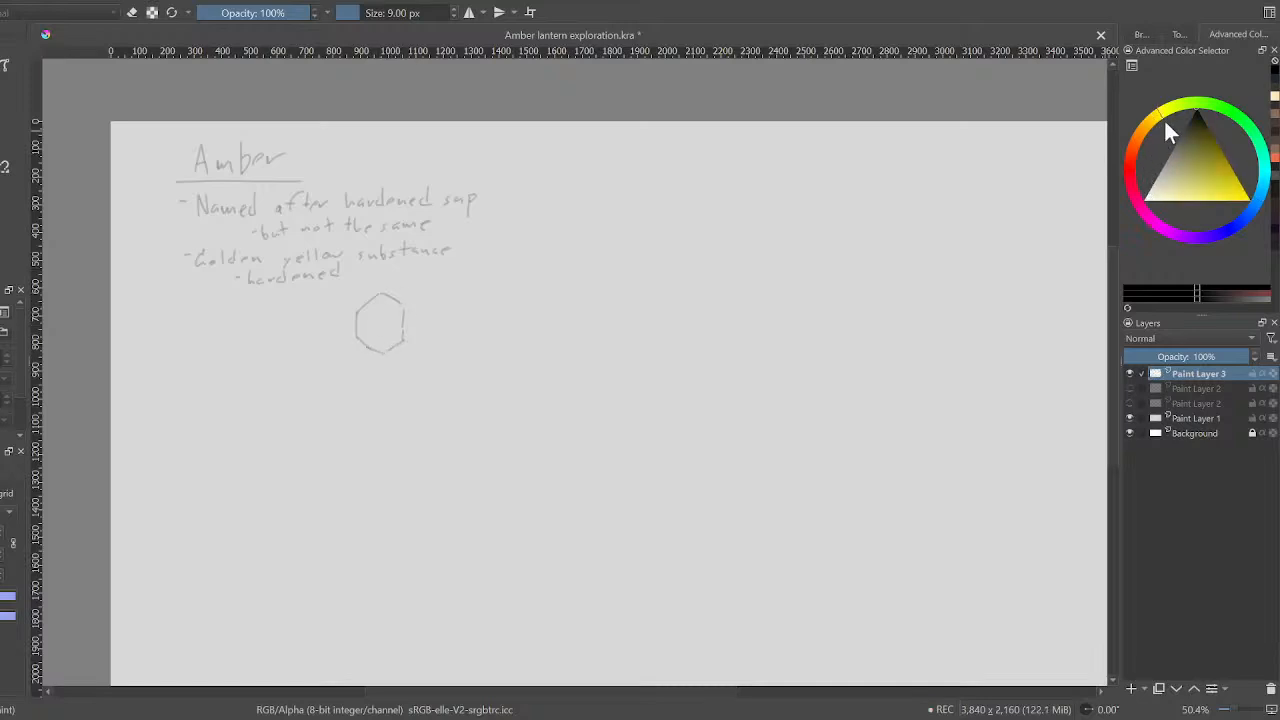
click(1190, 184)
click(1174, 179)
click(1214, 194)
click(1147, 135)
click(1154, 123)
click(1227, 196)
click(1218, 182)
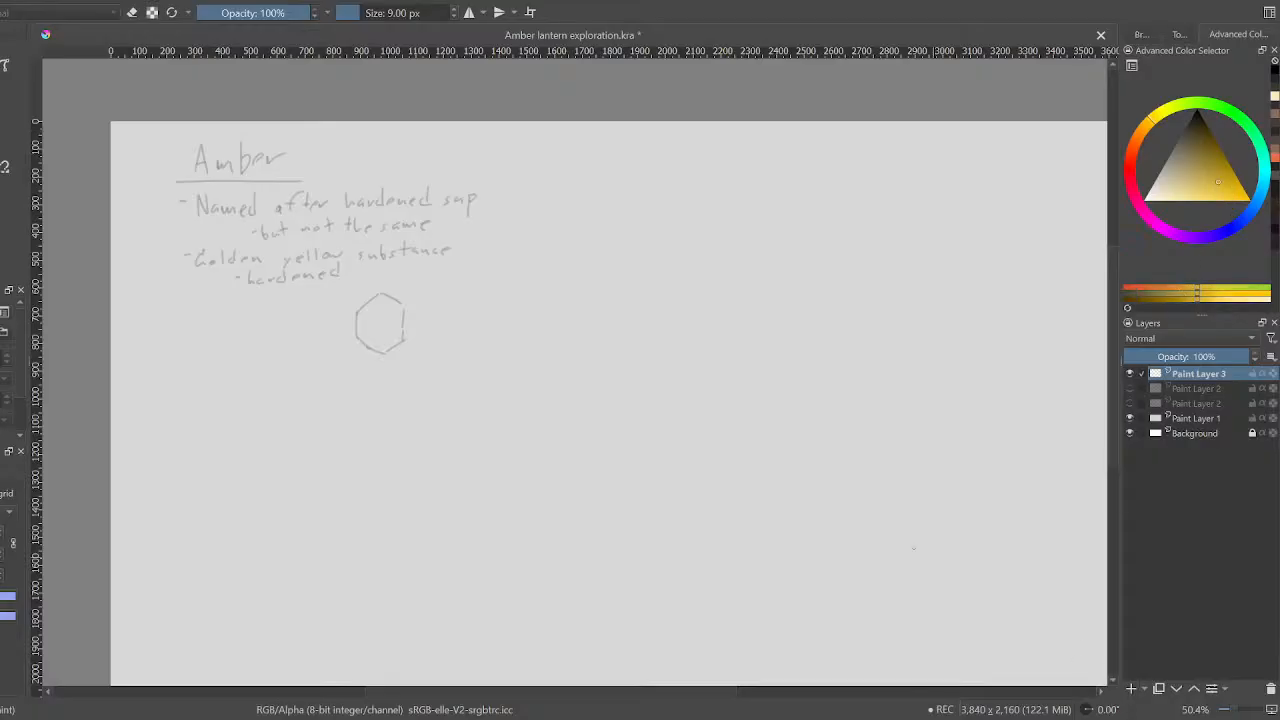
Enlarge the brush to 47 px and fill the hexagon with golden yellow
key(ctrl+z)
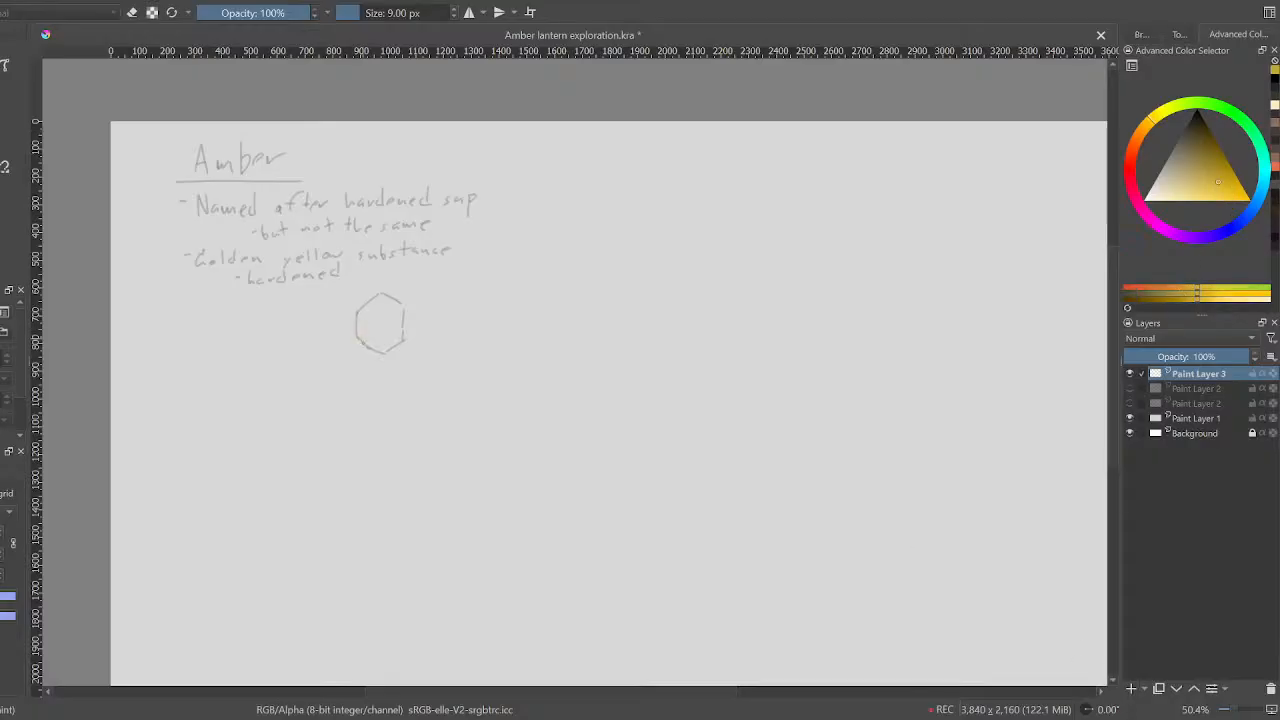
key(bracketright)
key(bracketright)
key(bracketright)
key(bracketright)
key(bracketright)
key(bracketright)
key(bracketright)
key(bracketright)
key(bracketright)
key(bracketright)
key(bracketright)
key(bracketright)
key(bracketright)
key(bracketright)
key(bracketright)
key(bracketright)
key(bracketright)
key(bracketright)
key(bracketright)
key(bracketright)
mouse_move(373, 346)
mouse_down()
mouse_move(379, 299)
mouse_move(396, 307)
mouse_move(397, 329)
mouse_move(381, 348)
mouse_move(376, 337)
mouse_move(383, 302)
mouse_move(395, 339)
mouse_move(381, 347)
mouse_move(362, 328)
mouse_move(386, 300)
mouse_move(397, 333)
mouse_up()
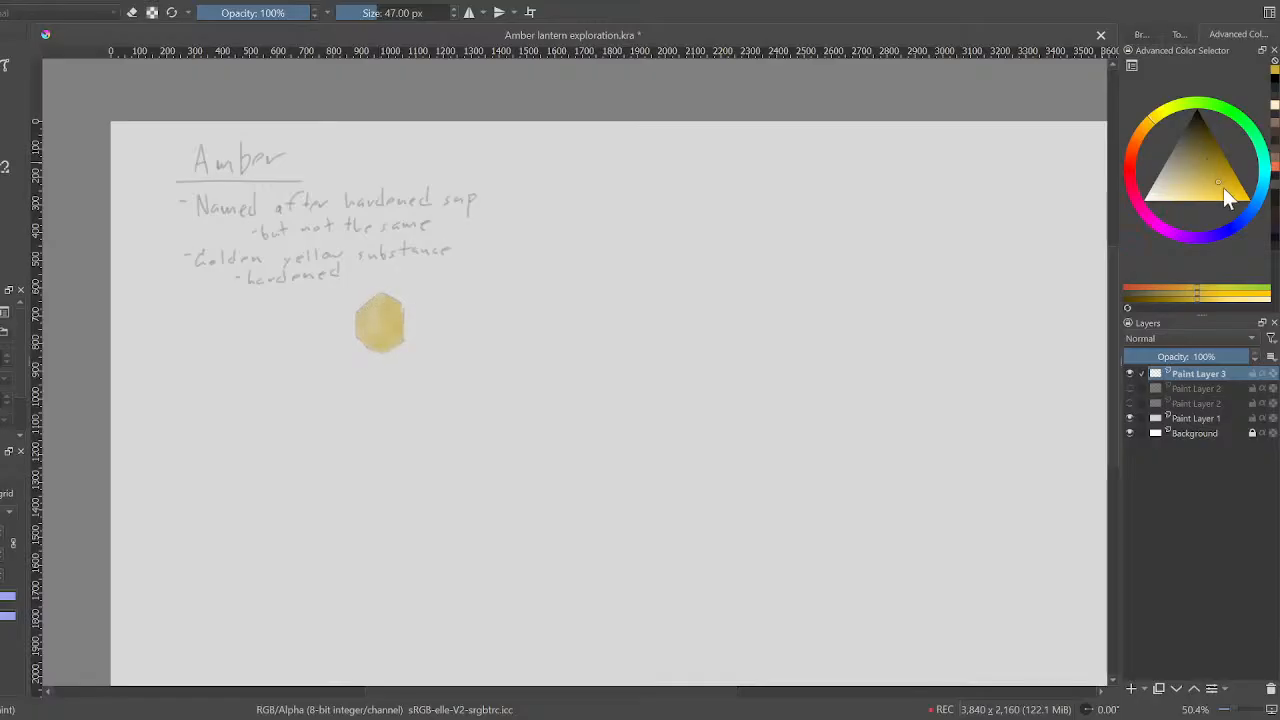
Paint a brighter yellow highlight on the hexagon's upper part and darker orange shading across its lower part
click(1160, 115)
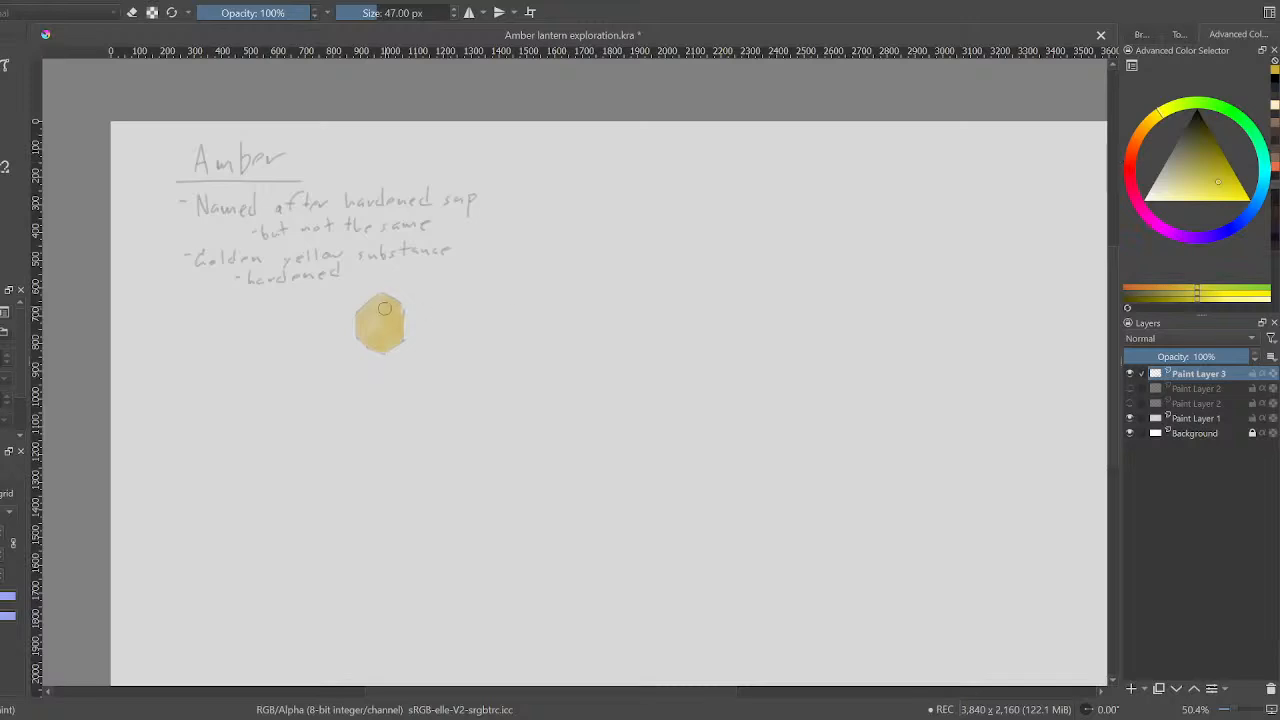
mouse_move(389, 306)
mouse_down()
mouse_move(376, 320)
mouse_move(372, 308)
mouse_move(391, 325)
mouse_move(374, 325)
mouse_up()
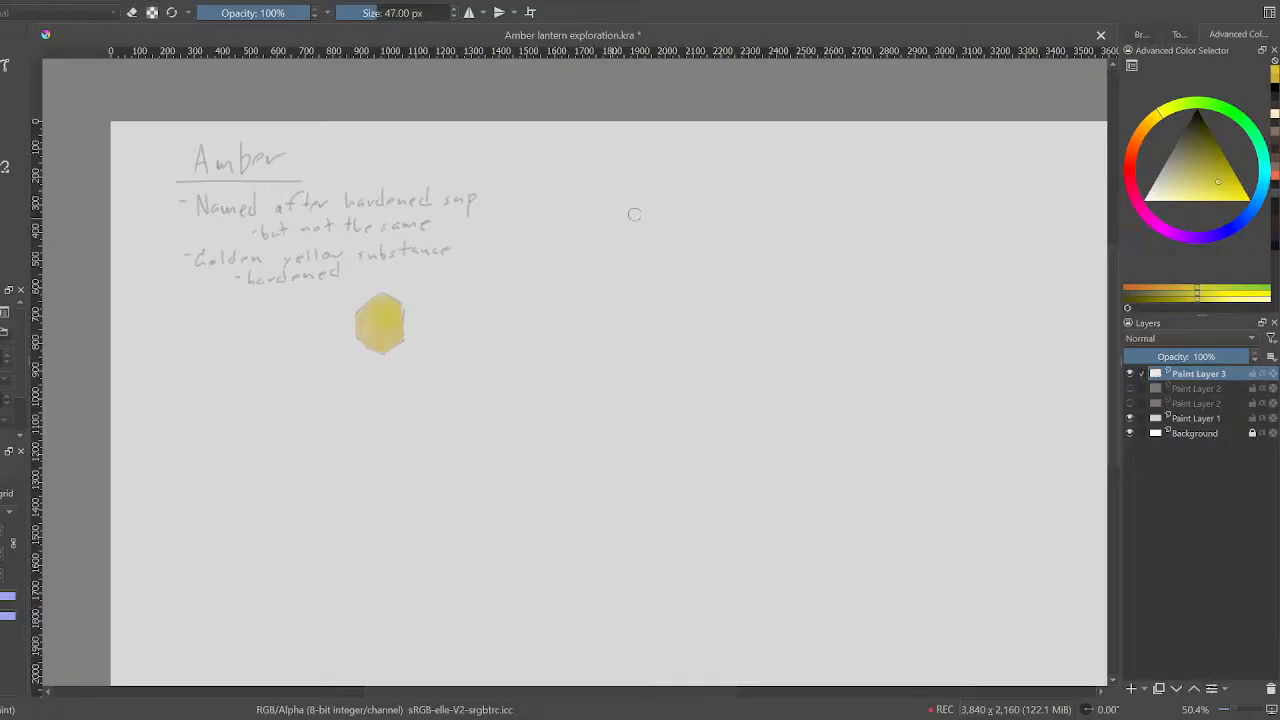
click(1140, 130)
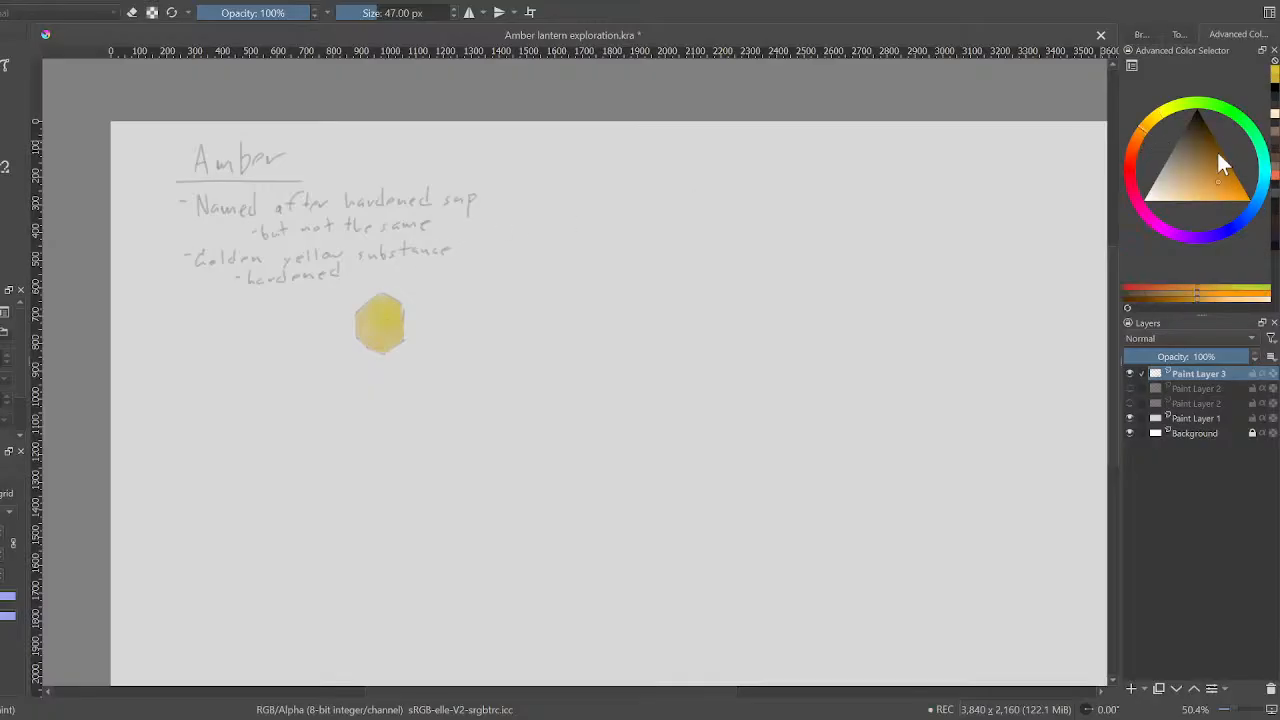
click(1217, 166)
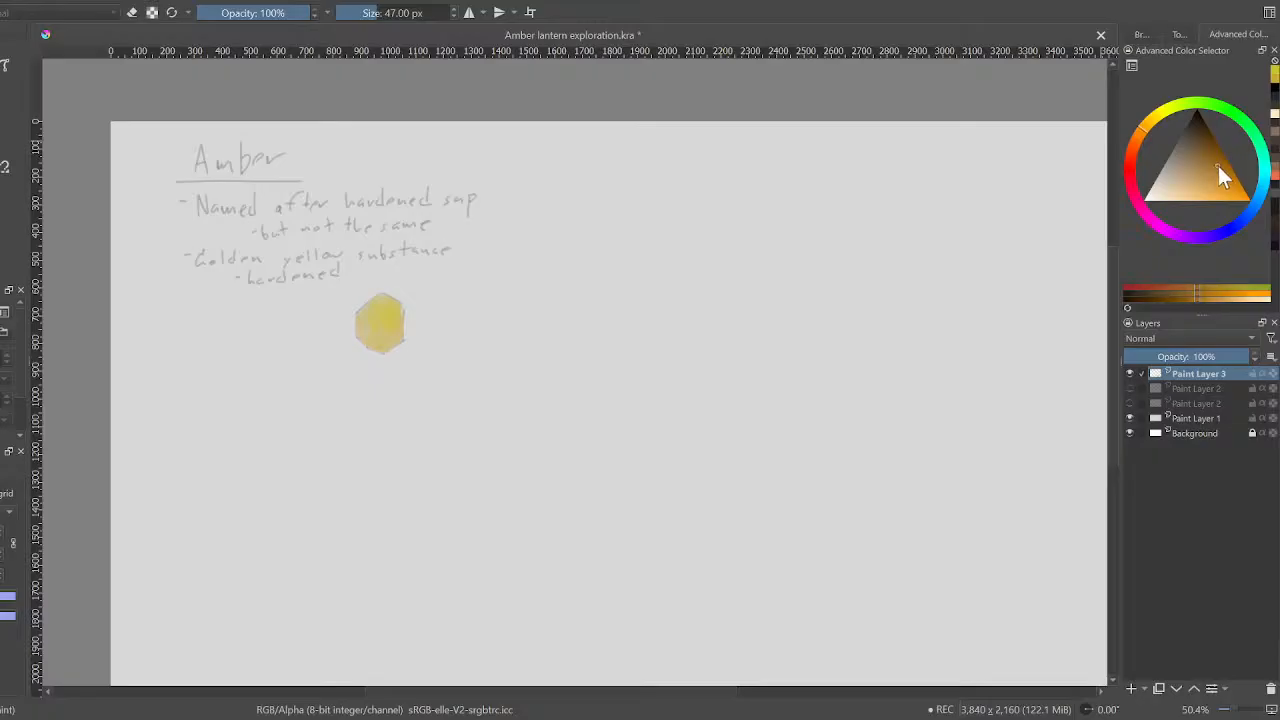
mouse_move(393, 321)
mouse_down()
mouse_move(394, 338)
mouse_move(371, 342)
mouse_move(375, 303)
mouse_move(392, 302)
mouse_move(362, 330)
mouse_move(380, 346)
mouse_move(396, 337)
mouse_move(373, 340)
mouse_move(361, 323)
mouse_move(395, 336)
mouse_up()
key(ctrl+z)
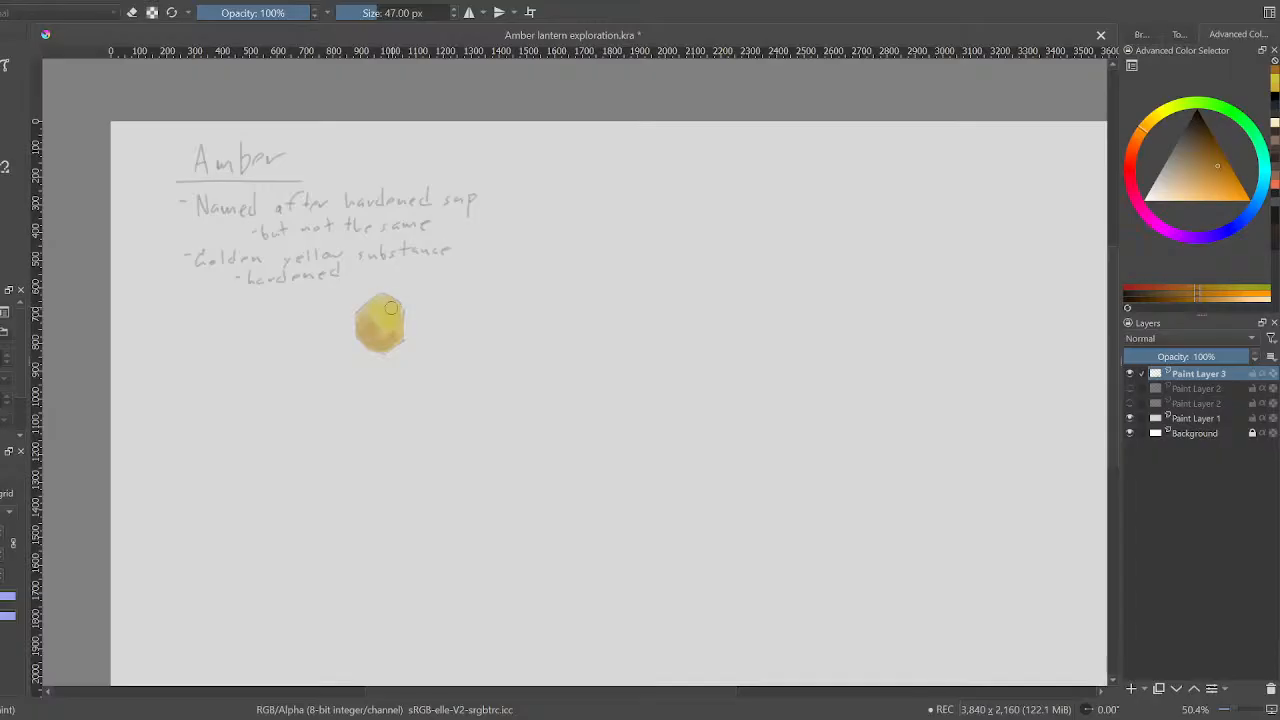
drag(382, 334, 404, 319)
mouse_move(385, 328)
mouse_down()
mouse_move(389, 313)
mouse_move(376, 317)
mouse_up()
Change the brush color to black and reduce the brush size to 7 px
drag(1196, 123, 1198, 84)
key(bracketleft)
key(bracketleft)
key(bracketleft)
key(bracketleft)
key(bracketleft)
key(bracketleft)
key(bracketleft)
key(bracketleft)
key(bracketleft)
key(bracketleft)
key(bracketleft)
key(bracketleft)
key(bracketleft)
key(bracketleft)
key(bracketleft)
key(bracketleft)
key(bracketleft)
key(bracketleft)
key(bracketleft)
key(bracketleft)
key(bracketleft)
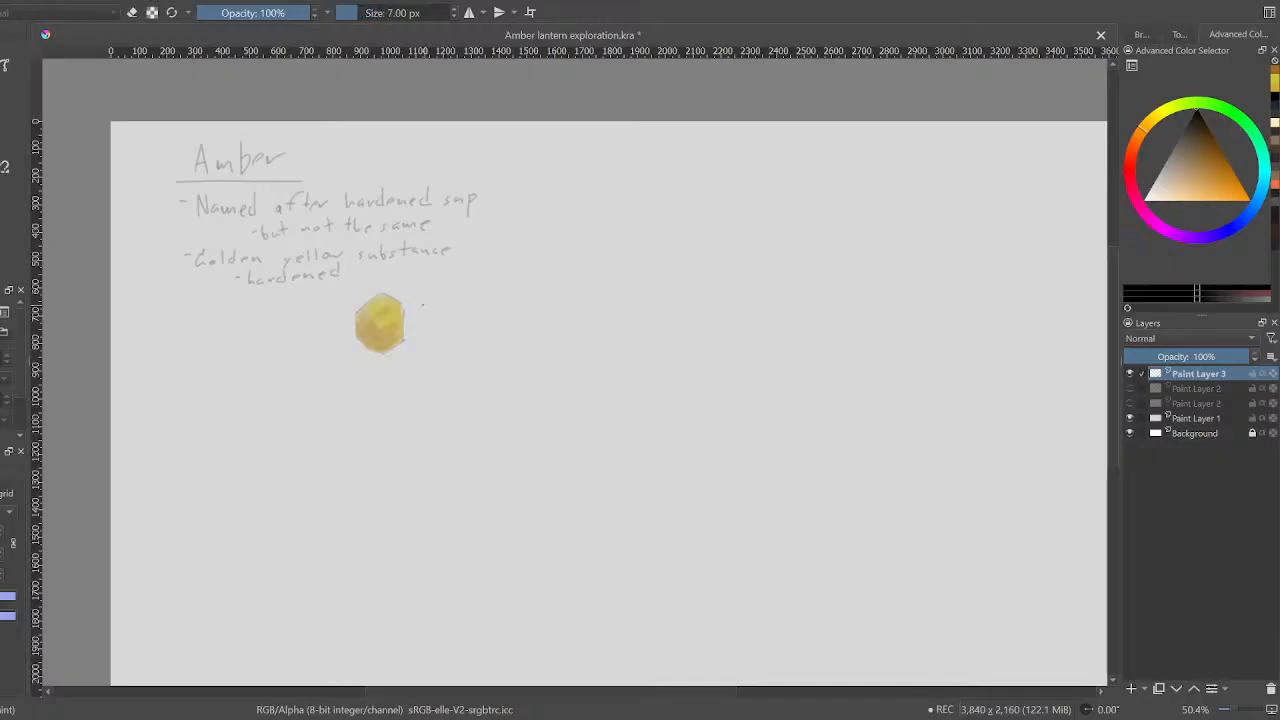
Write the note "can pull energy from other dimensions & cast" beside the amber hexagon with a 9 px brush
mouse_move(433, 283)
mouse_down()
mouse_move(429, 293)
mouse_move(452, 287)
mouse_up()
key(ctrl+z)
drag(428, 286, 492, 280)
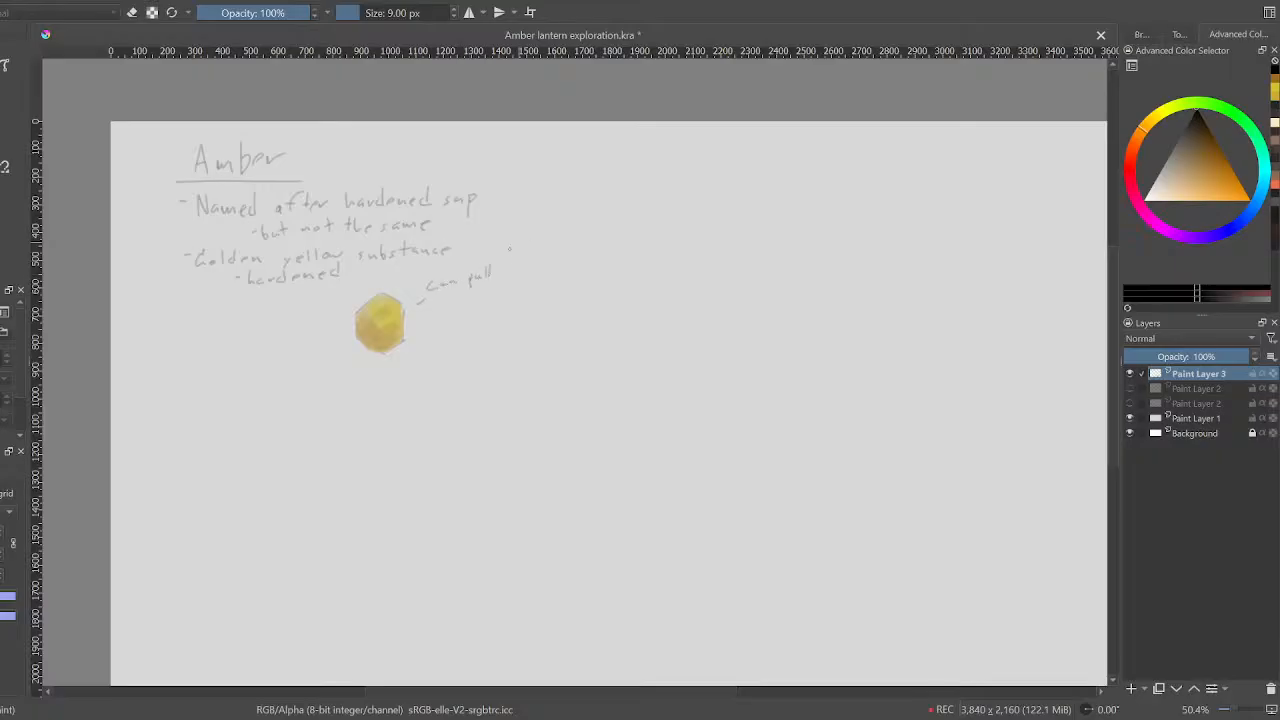
mouse_move(520, 262)
mouse_down()
mouse_move(542, 256)
mouse_move(540, 276)
mouse_up()
drag(548, 262, 554, 256)
mouse_move(434, 295)
mouse_down()
mouse_move(433, 308)
mouse_move(441, 295)
mouse_up()
drag(441, 303, 601, 270)
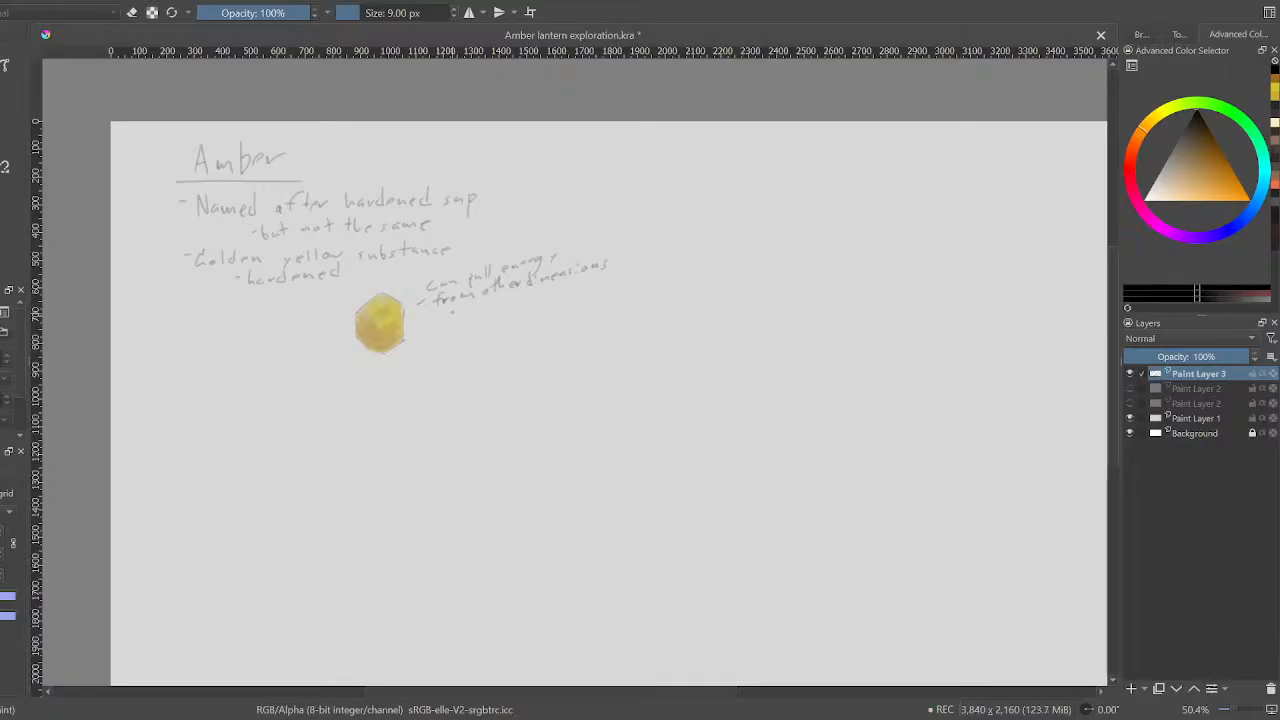
drag(462, 309, 489, 312)
drag(498, 305, 524, 304)
drag(518, 297, 540, 292)
mouse_move(400, 344)
mouse_down()
mouse_move(388, 300)
mouse_move(366, 320)
mouse_move(372, 336)
mouse_up()
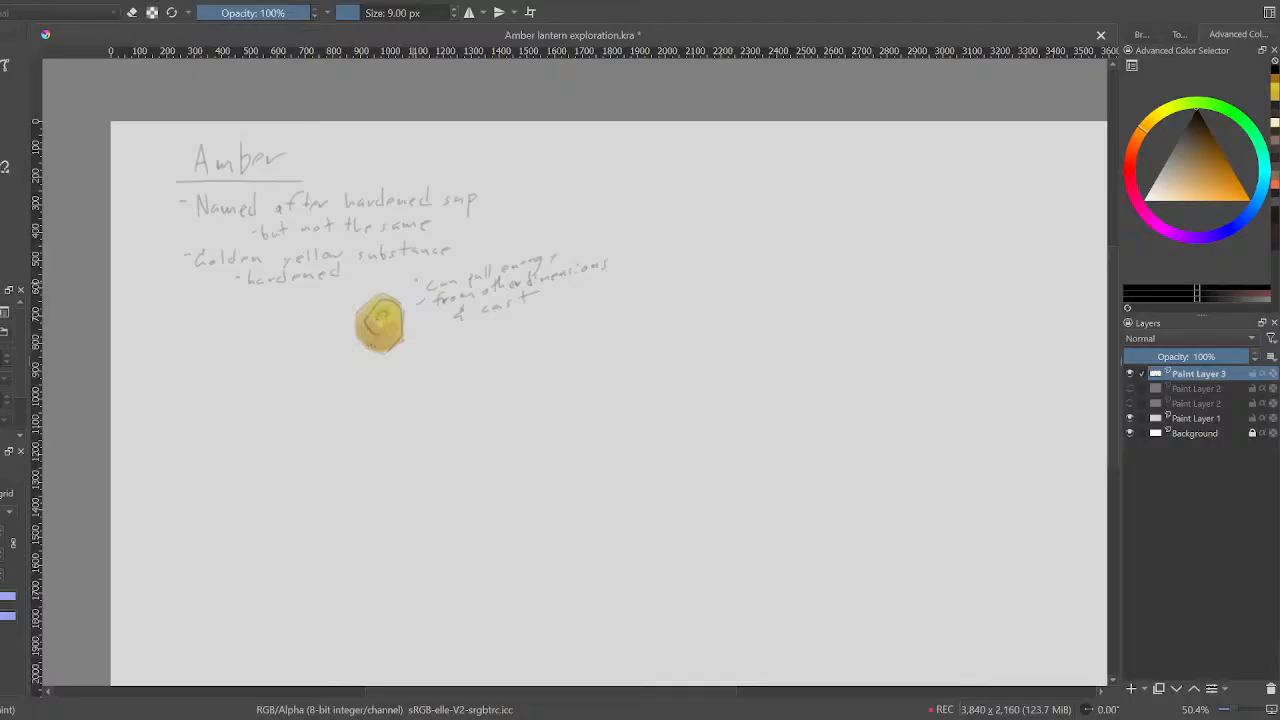
key(ctrl+z)
key(ctrl+z)
mouse_move(366, 384)
mouse_down()
mouse_move(368, 427)
mouse_move(398, 413)
mouse_move(400, 388)
mouse_move(364, 378)
mouse_up()
drag(376, 399, 383, 401)
key(ctrl+z)
click(383, 399)
click(379, 404)
key(ctrl+z)
key(ctrl+z)
Complete the energy note with "spell" and write "Amber consumed in process?" below it
mouse_move(546, 296)
mouse_down()
mouse_move(558, 306)
mouse_move(583, 287)
mouse_up()
drag(415, 340, 472, 344)
key(ctrl+z)
drag(474, 345, 578, 326)
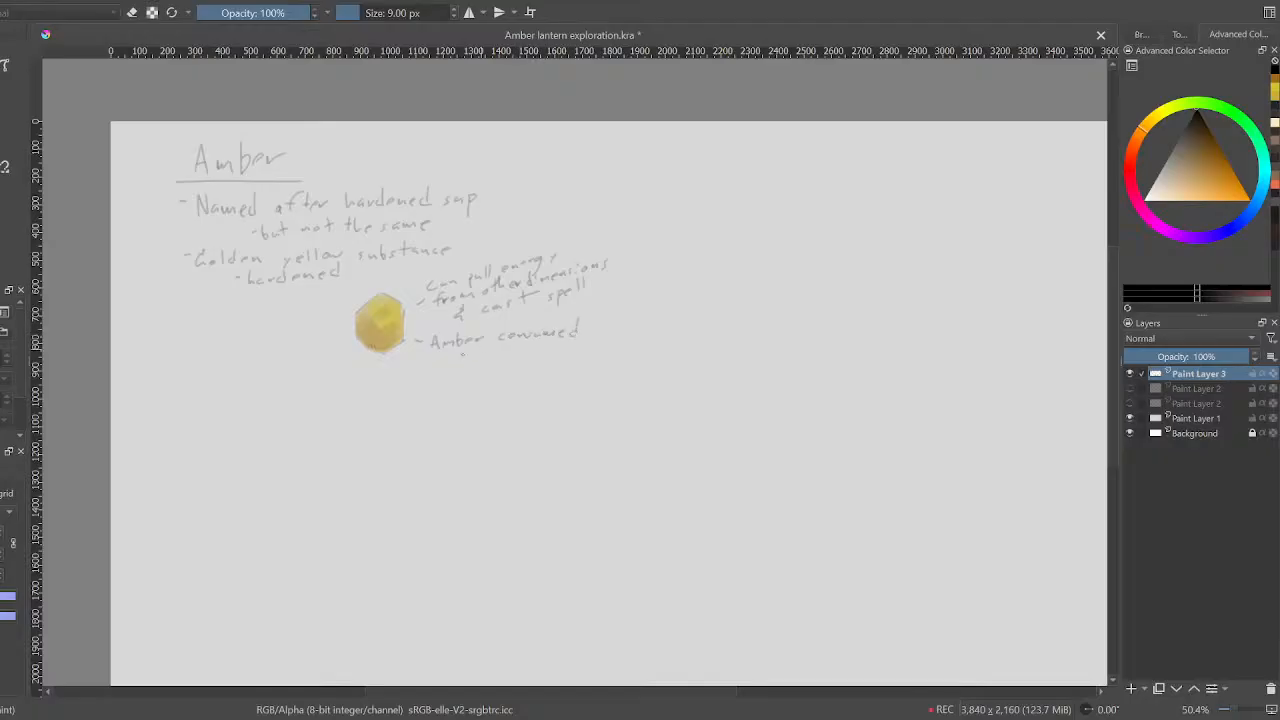
drag(449, 358, 537, 354)
Sketch a face-like tree trunk with eyes, a gaping mouth and spreading roots below the "hardened" note
mouse_move(228, 396)
mouse_down()
mouse_move(241, 338)
mouse_move(269, 335)
mouse_move(296, 410)
mouse_up()
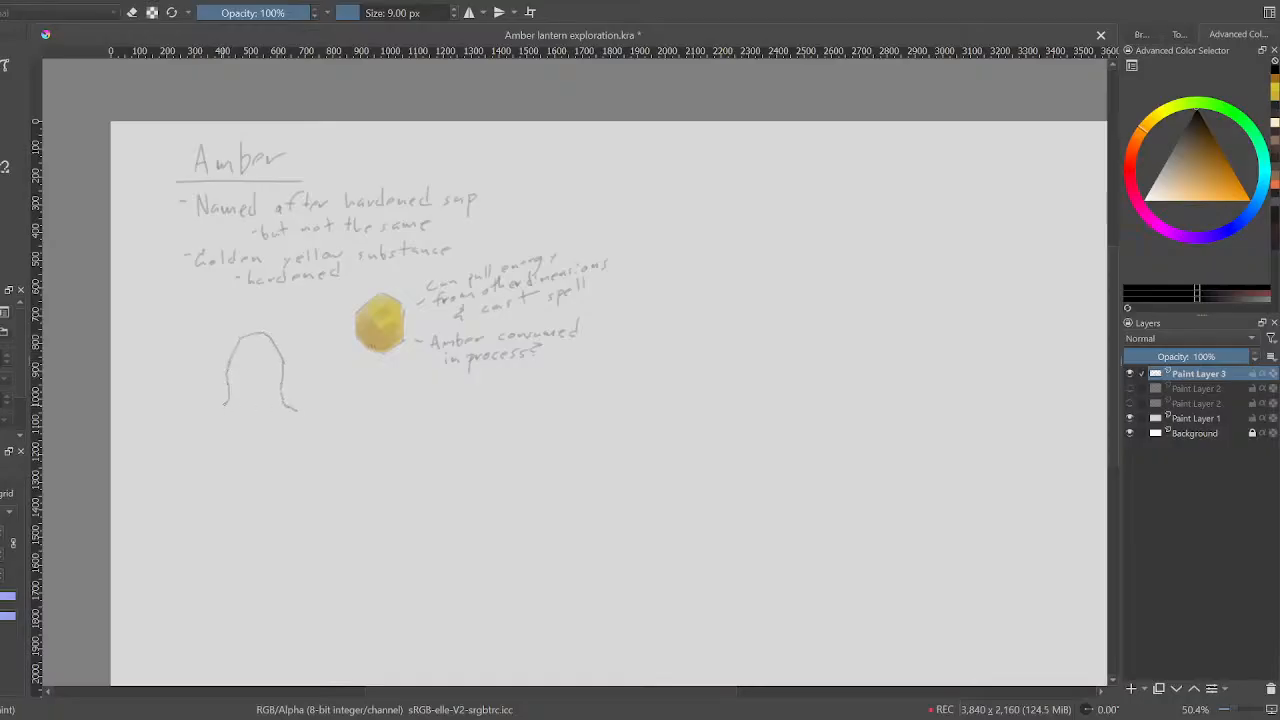
mouse_move(210, 415)
mouse_down()
mouse_move(195, 422)
mouse_move(238, 424)
mouse_move(257, 446)
mouse_move(334, 428)
mouse_up()
mouse_move(237, 354)
mouse_down()
mouse_move(266, 354)
mouse_move(277, 381)
mouse_move(239, 376)
mouse_move(255, 367)
mouse_up()
click(264, 365)
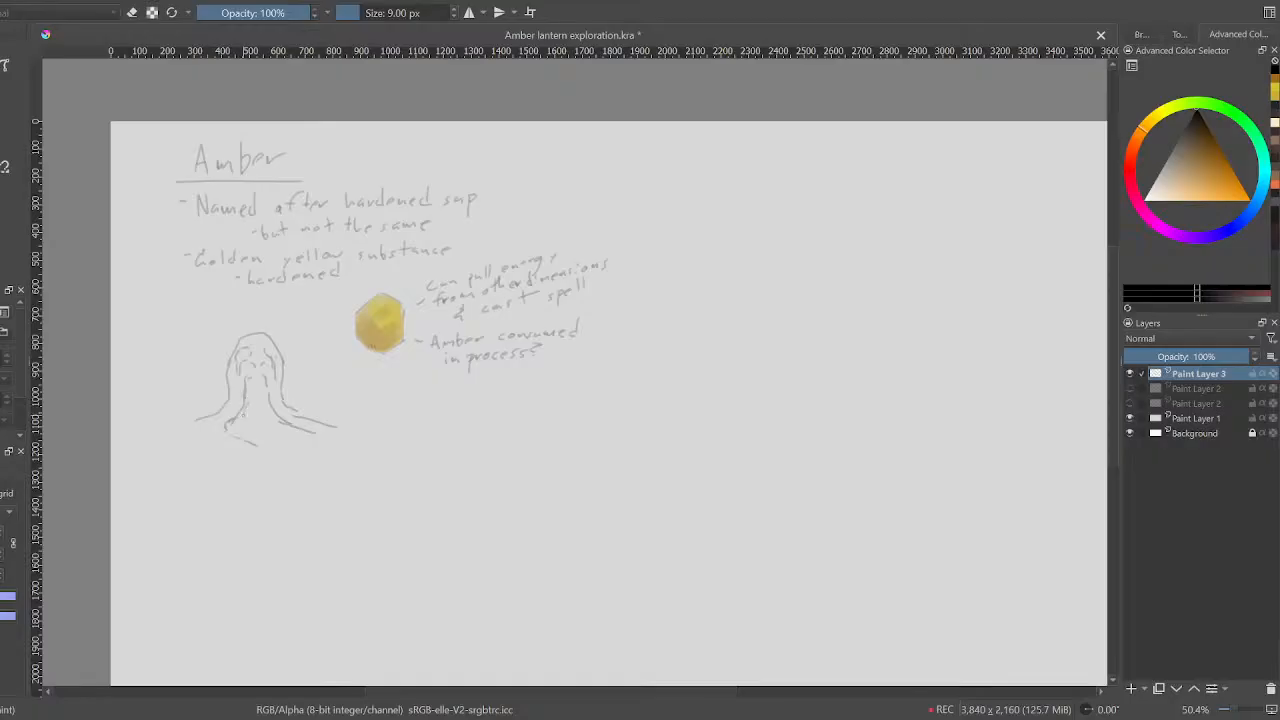
drag(286, 437, 320, 439)
drag(240, 386, 240, 402)
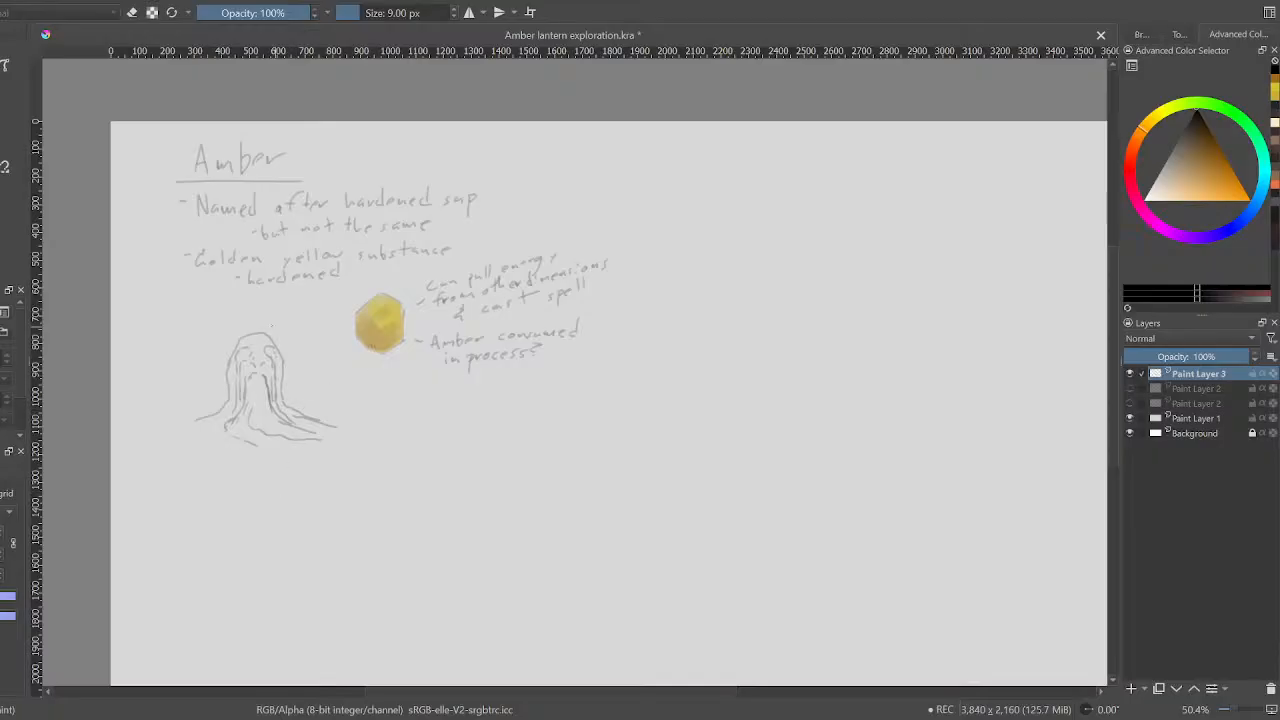
mouse_move(262, 322)
mouse_down()
mouse_move(242, 324)
mouse_move(219, 362)
mouse_up()
key(ctrl+z)
drag(182, 431, 209, 421)
Color the sap flowing from the tree's eyes and mouth with yellow sampled from the hexagon, and add black facial details
ctrl+click(386, 320)
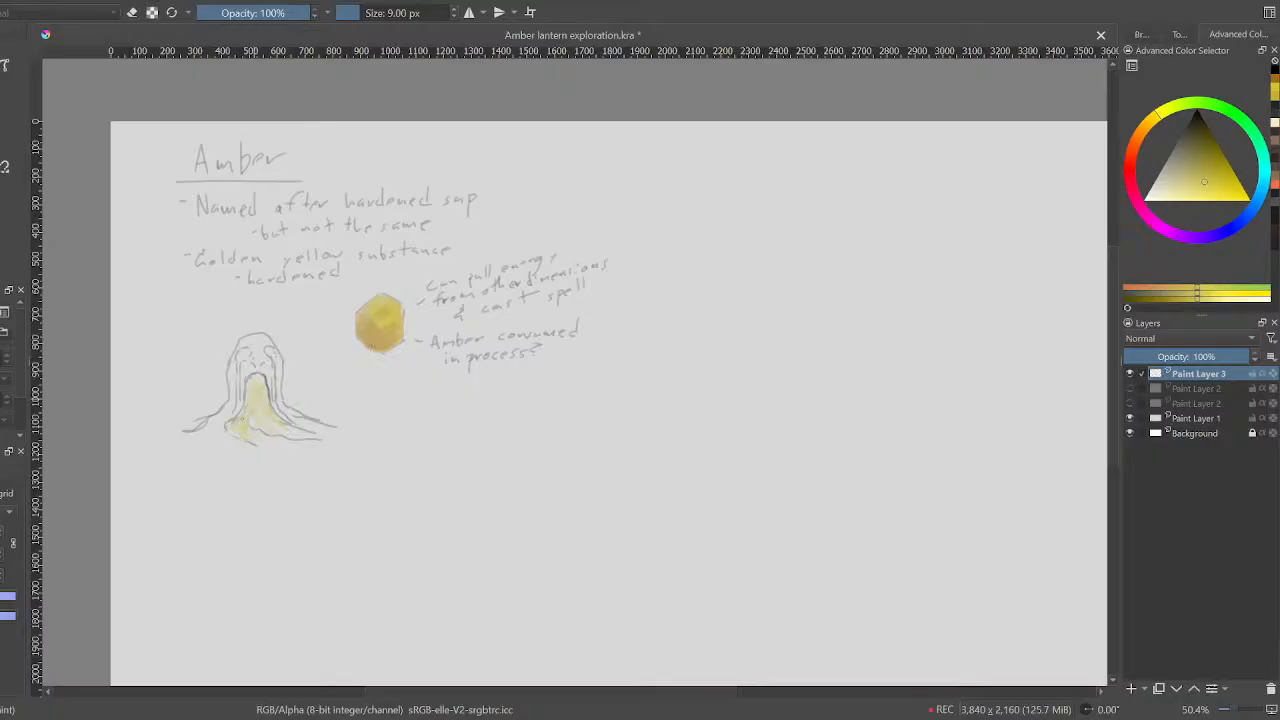
click(261, 377)
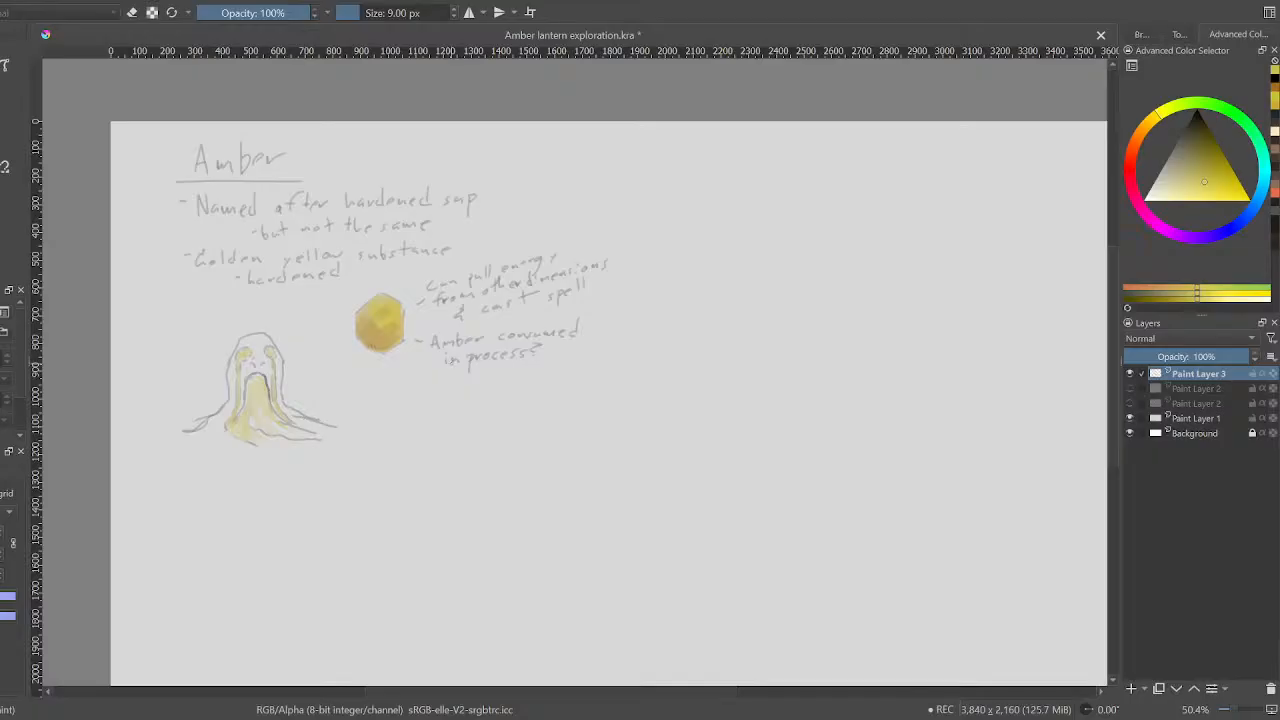
click(1194, 119)
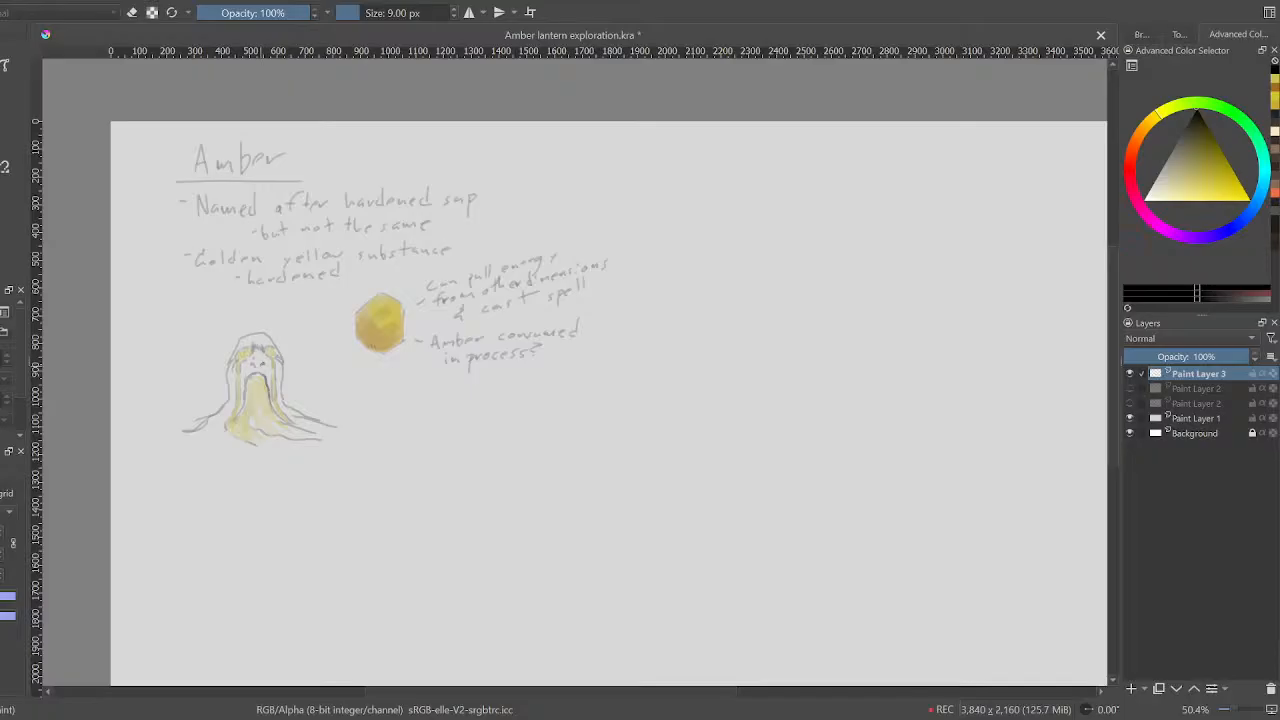
ctrl+click(385, 322)
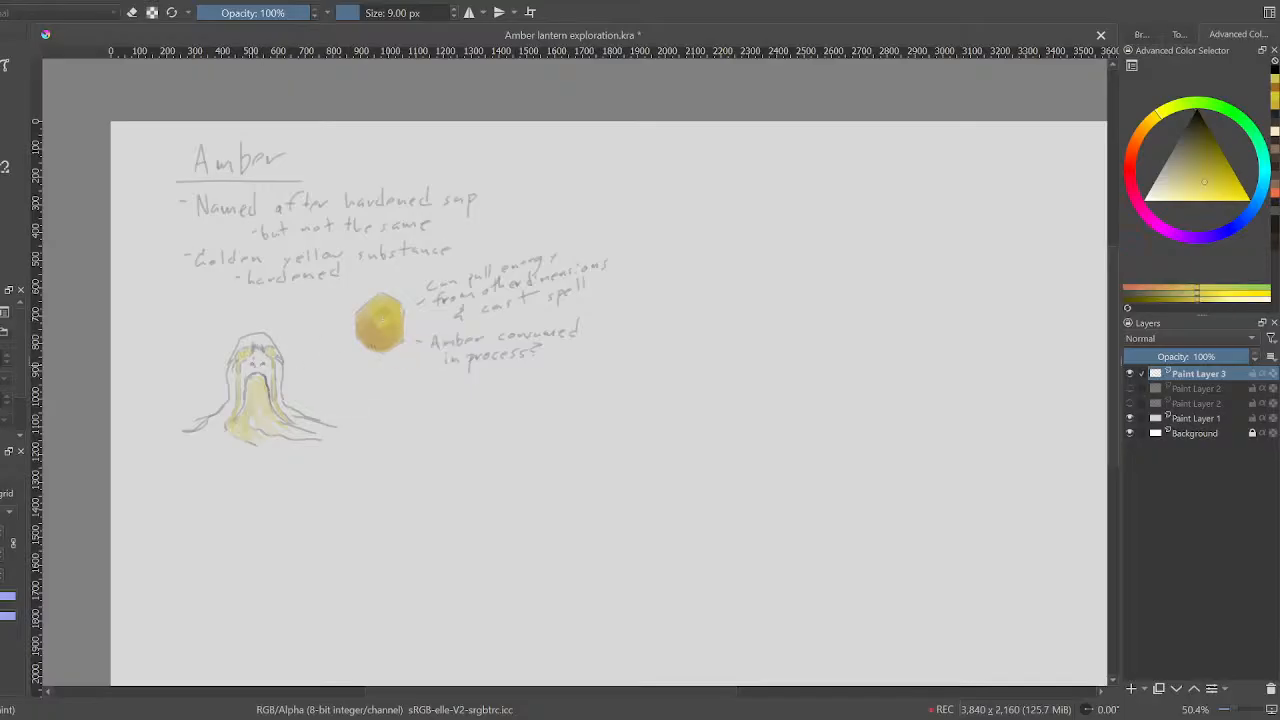
drag(262, 362, 262, 368)
drag(301, 391, 403, 381)
scroll(403, 380, up, 1)
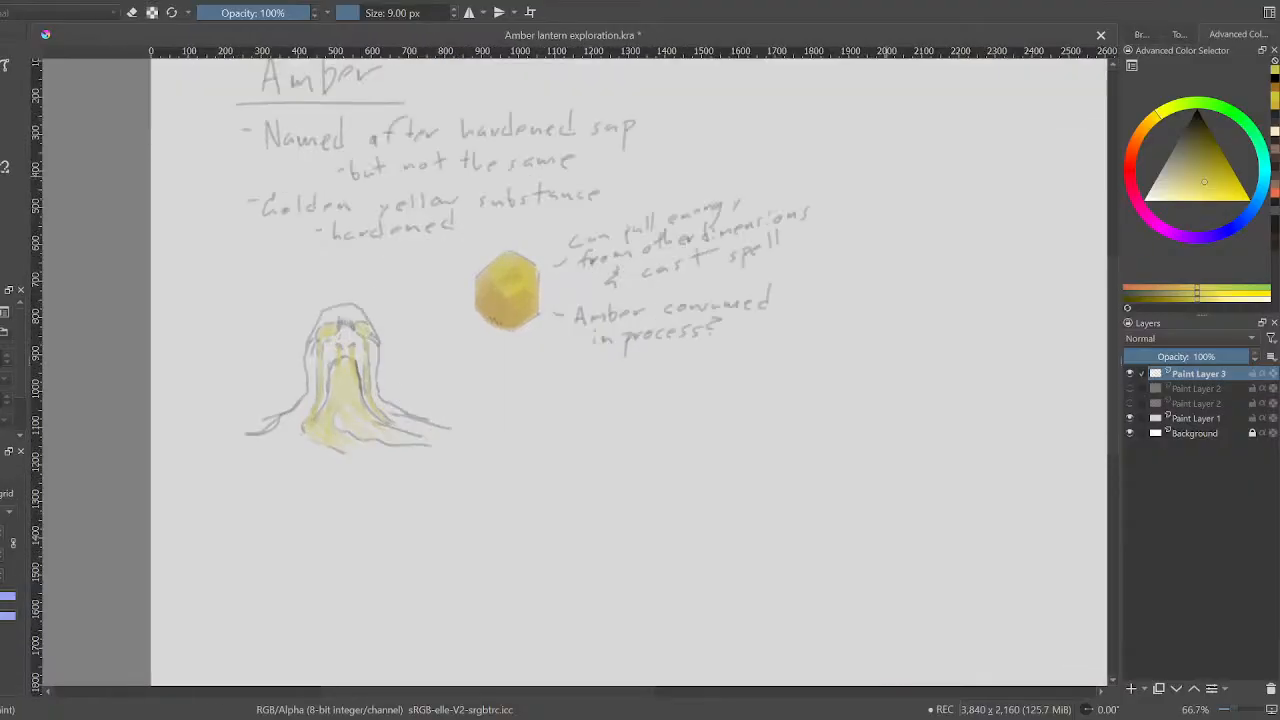
Label the tree sketch in black with "Crone Tree" on one side and "Amber comes from" on the other
click(1188, 126)
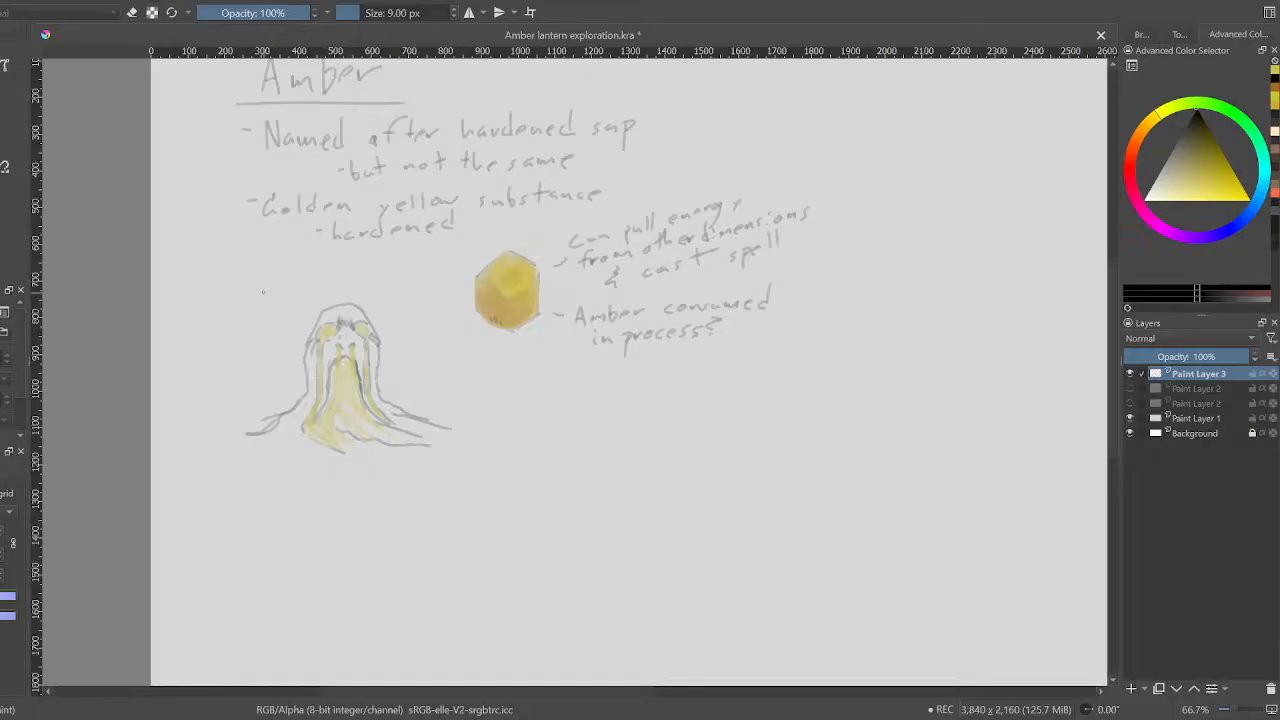
mouse_move(244, 299)
mouse_down()
mouse_move(245, 313)
mouse_move(302, 306)
mouse_move(256, 338)
mouse_move(262, 322)
mouse_move(295, 332)
mouse_up()
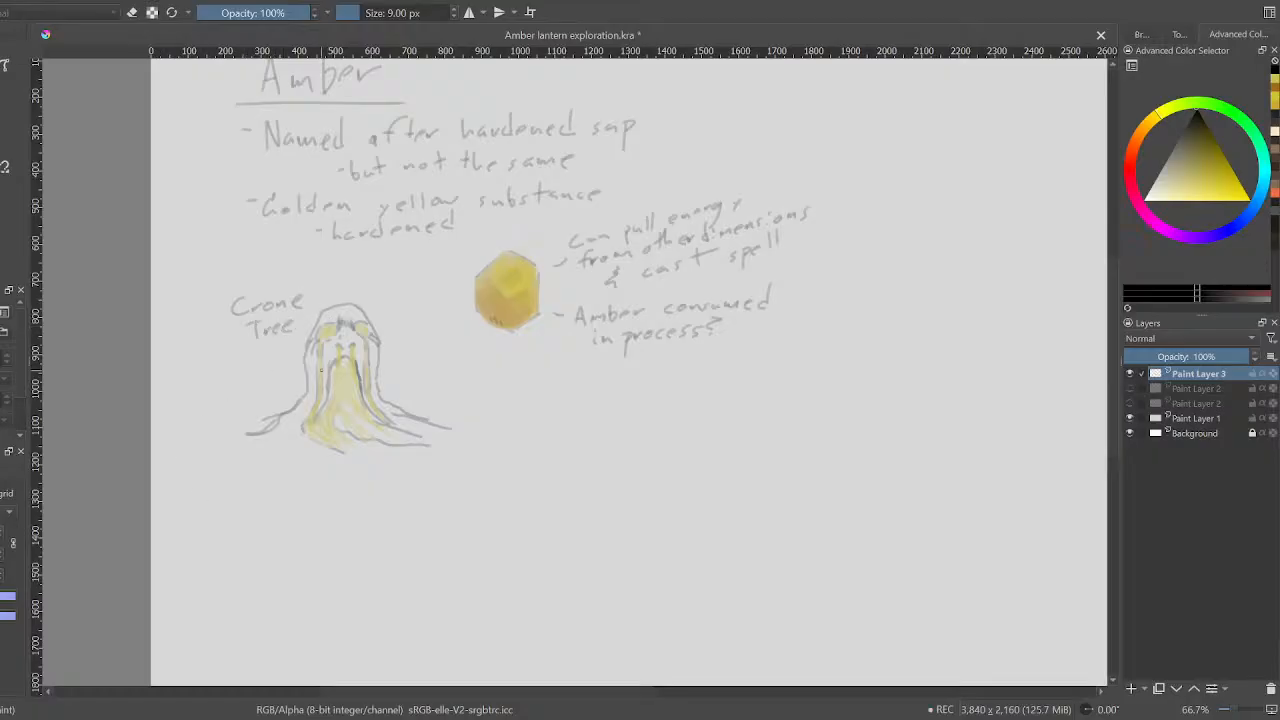
mouse_move(298, 398)
mouse_down()
mouse_move(310, 364)
mouse_move(382, 397)
mouse_up()
key(ctrl+z)
mouse_move(392, 333)
mouse_down()
mouse_move(396, 345)
mouse_move(441, 339)
mouse_move(404, 374)
mouse_move(447, 373)
mouse_up()
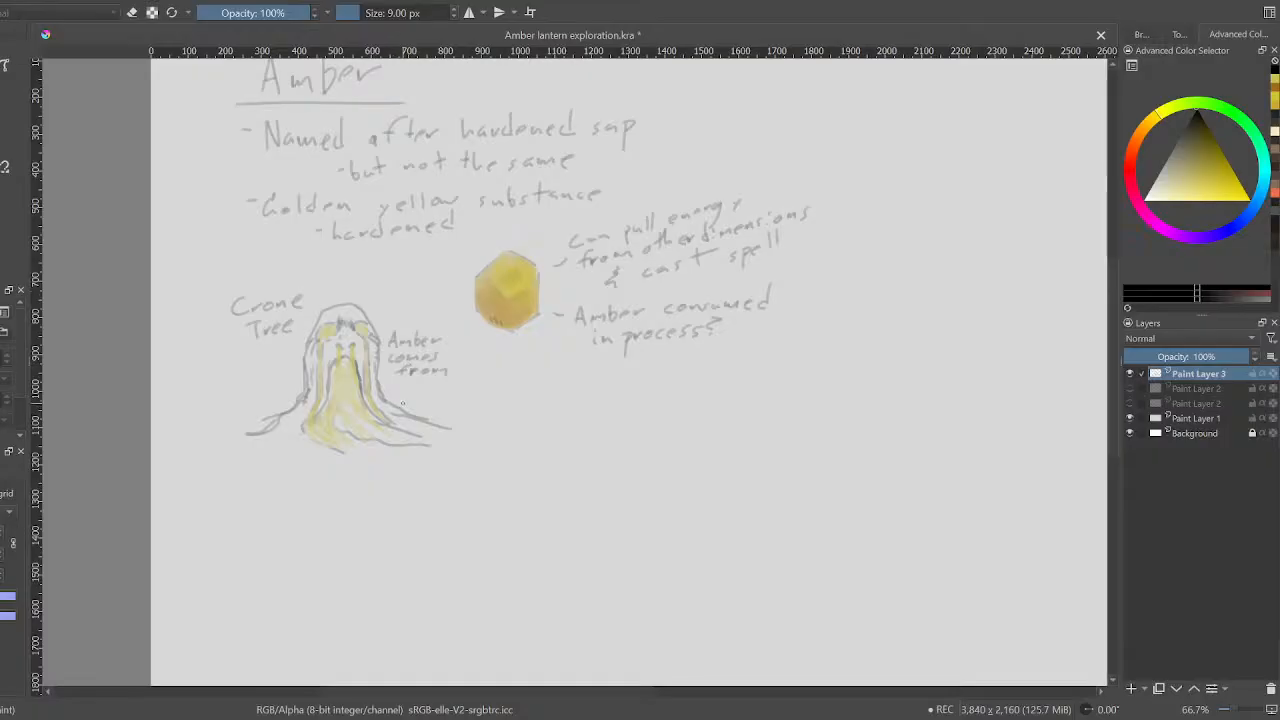
Shade the crone tree's mouth and nose with darker amber sampled from the hexagon and save the file
ctrl+click(509, 303)
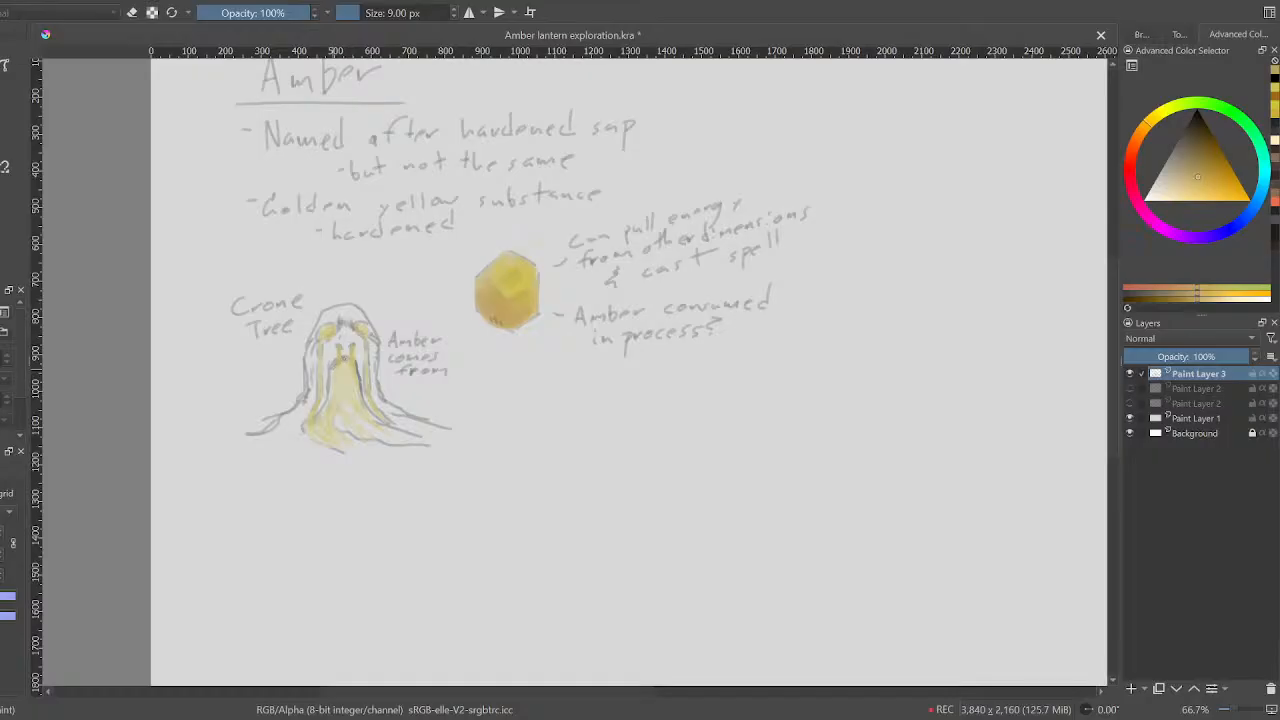
drag(335, 366, 330, 382)
scroll(706, 534, down, 1)
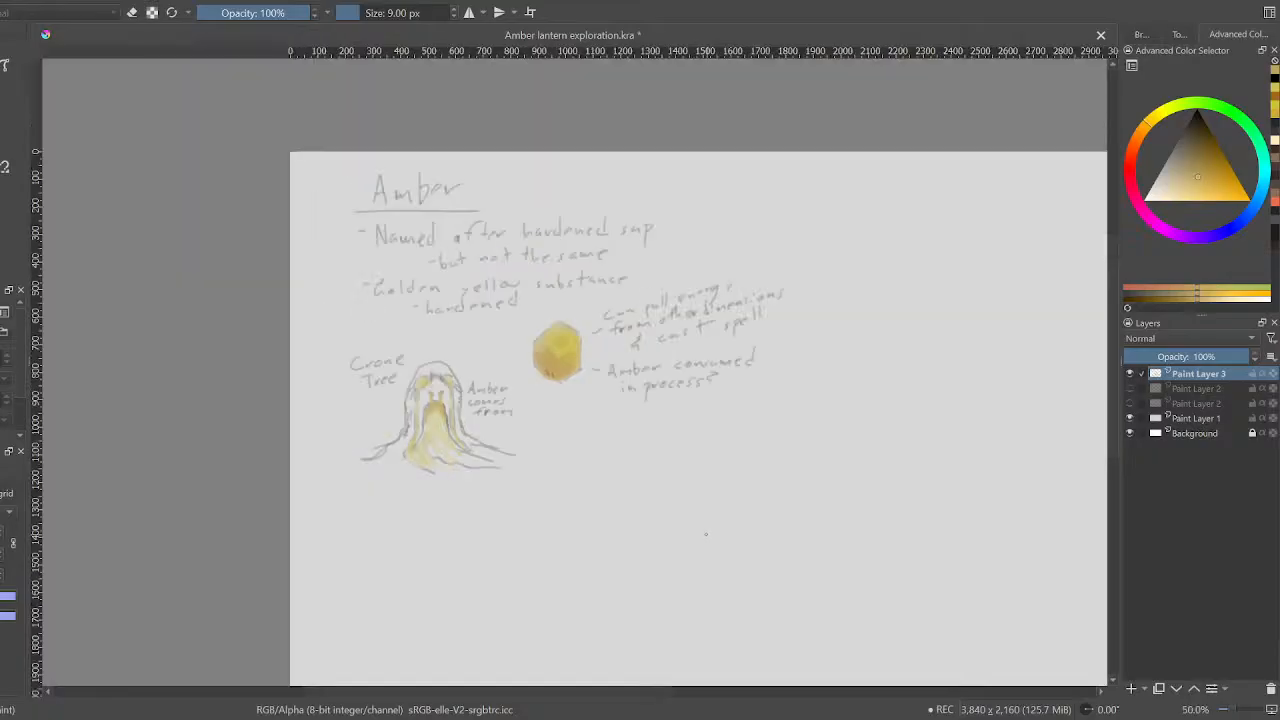
drag(683, 516, 660, 515)
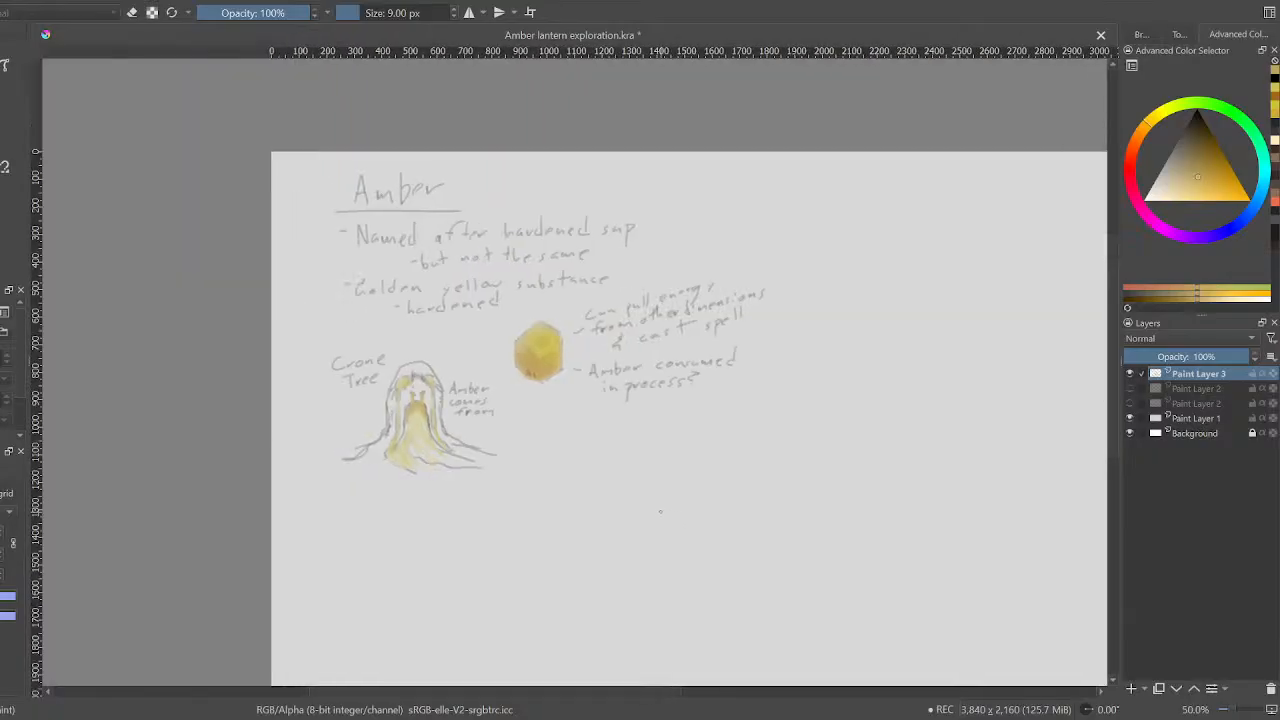
key(ctrl+s)
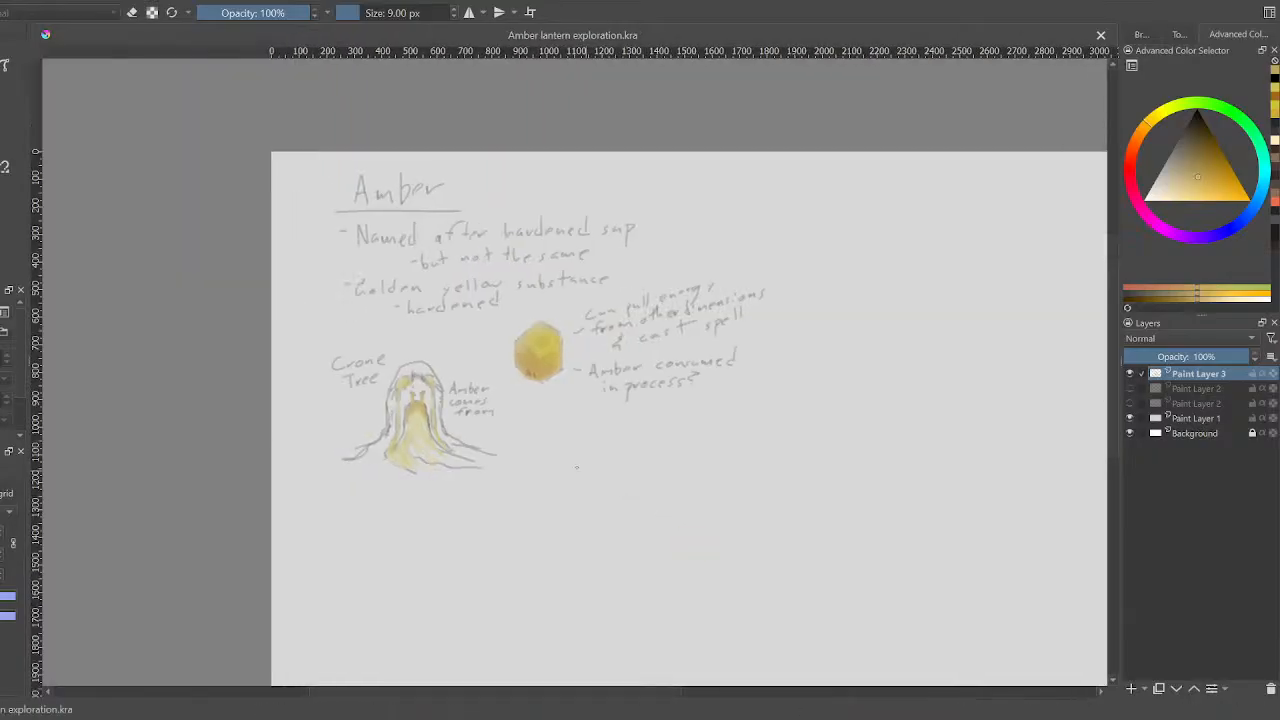
Switch the brush color back to black, show the brush presets and darken the crone tree's left root
drag(526, 441, 445, 427)
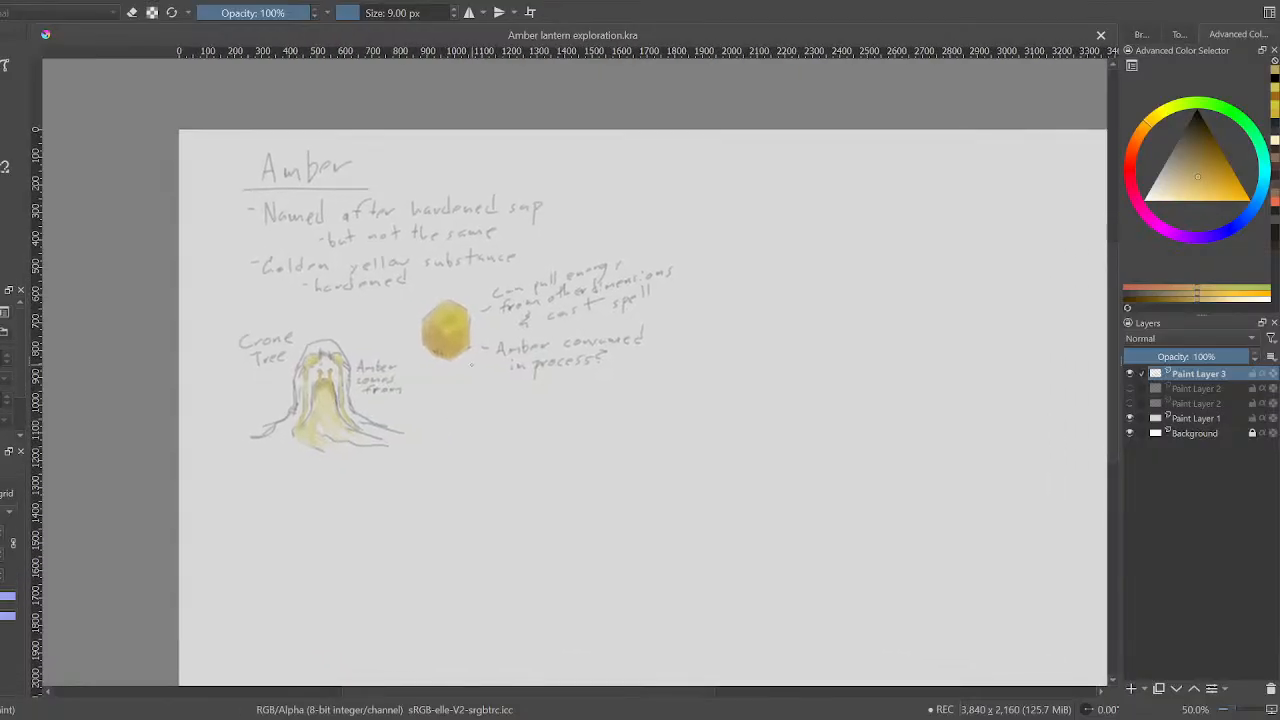
scroll(468, 375, up, 3)
scroll(437, 358, down, 1)
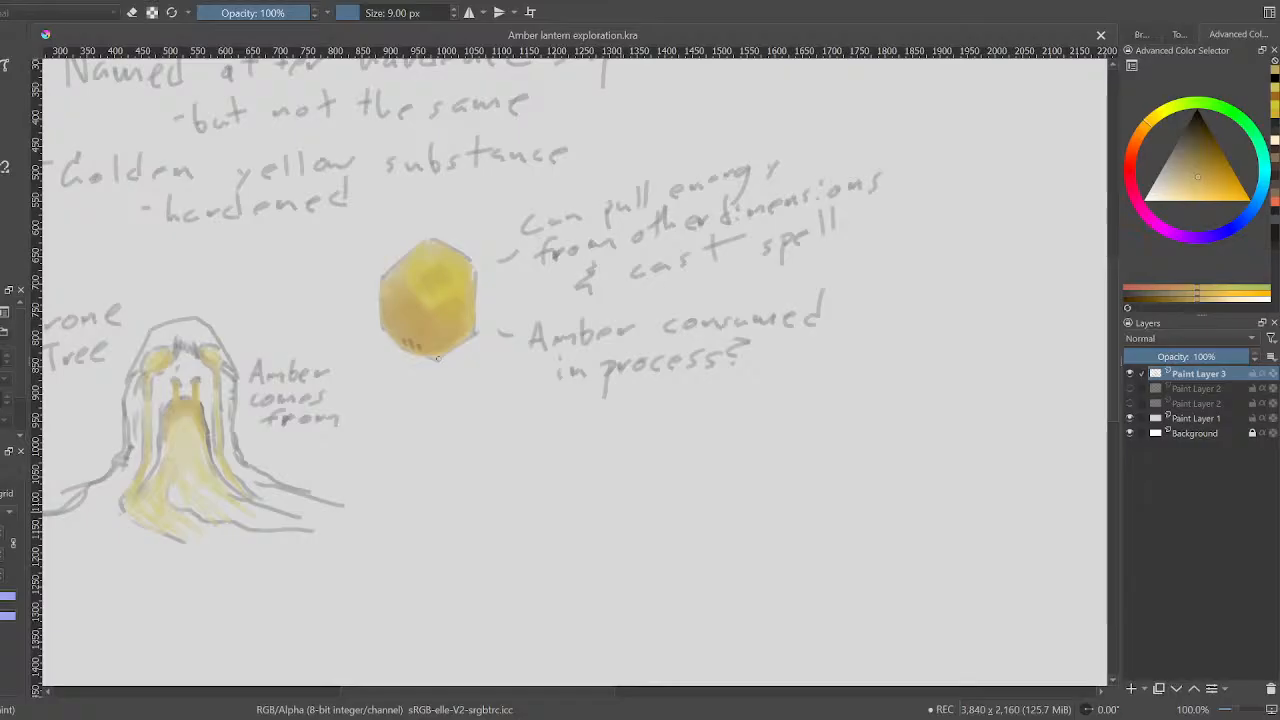
scroll(433, 369, down, 2)
scroll(433, 369, up, 1)
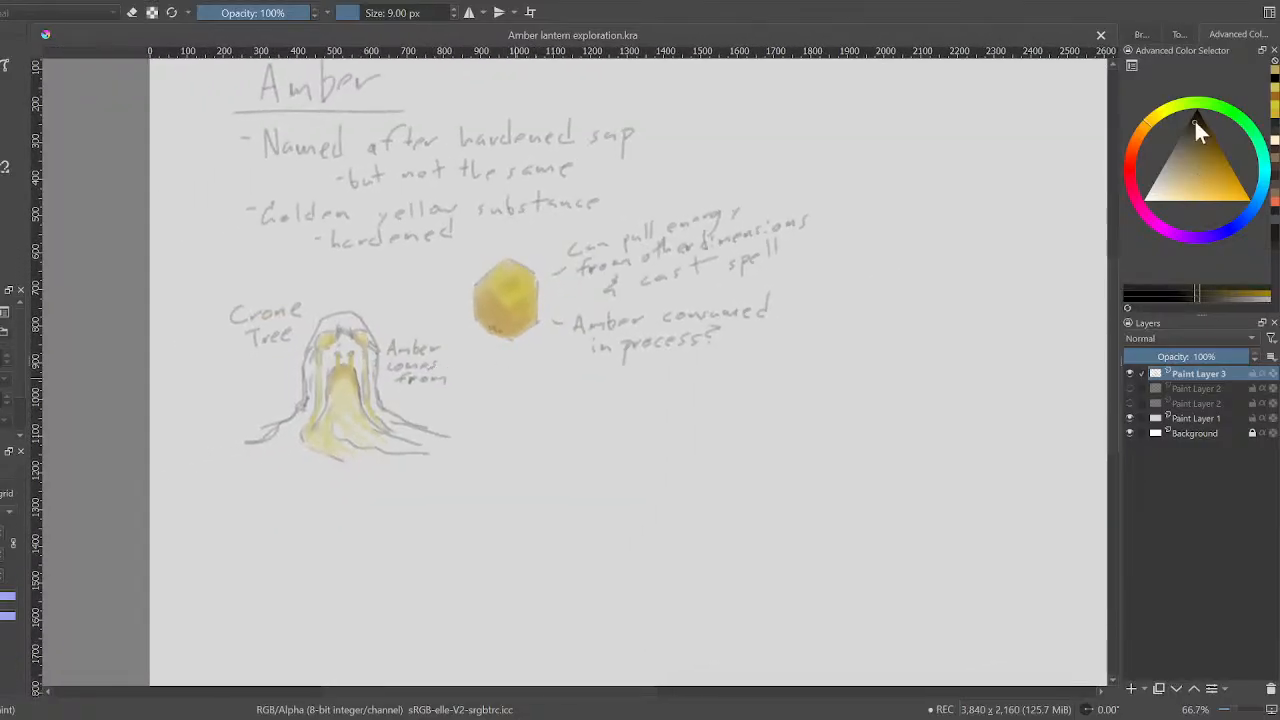
click(1141, 38)
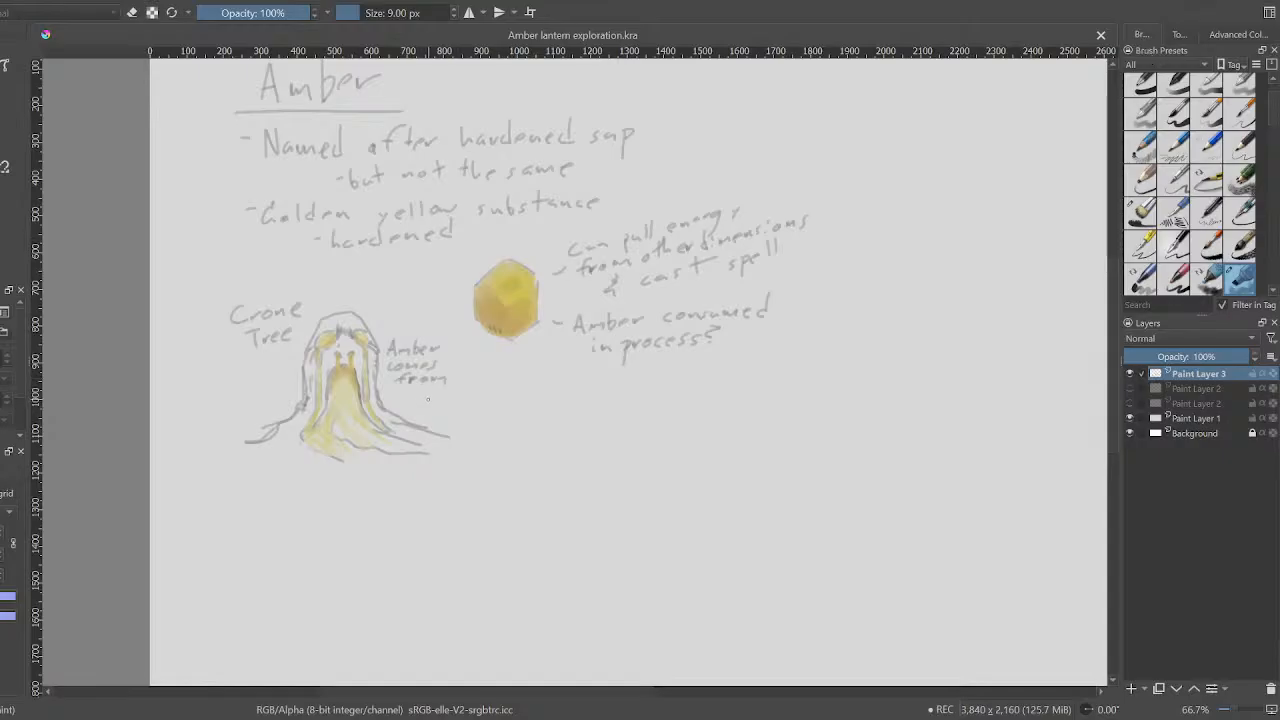
drag(266, 428, 284, 438)
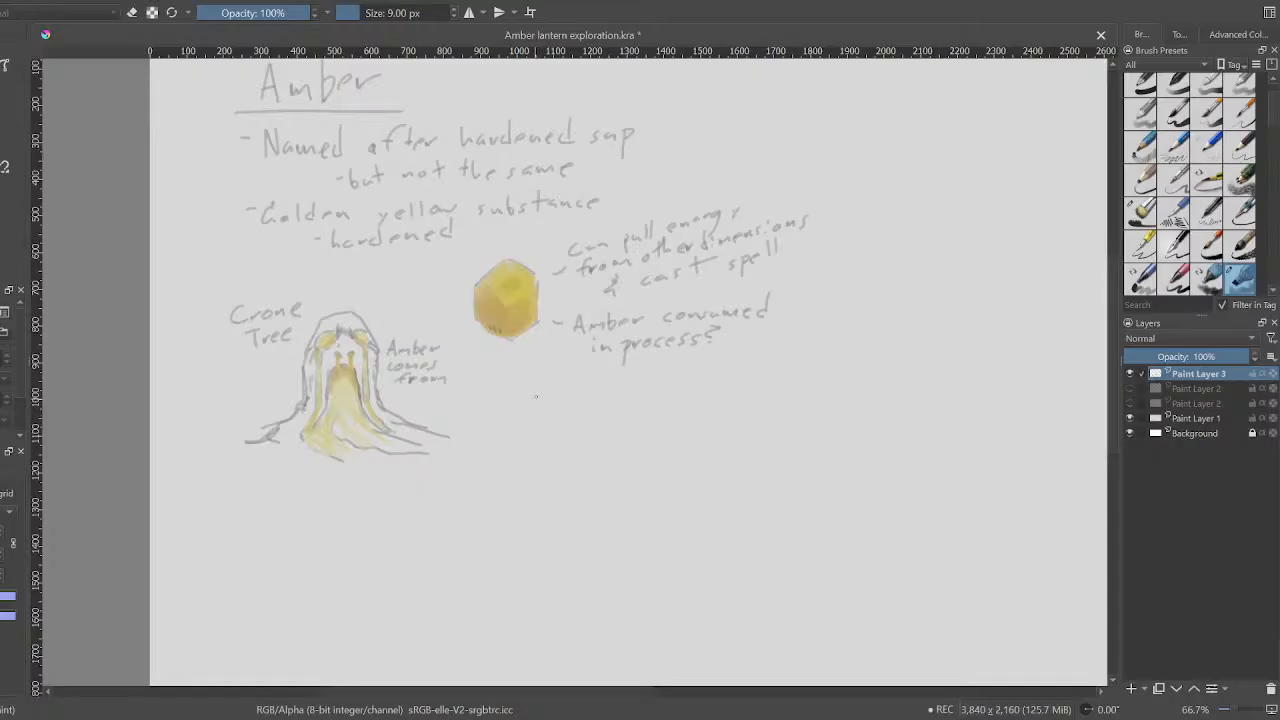
Write the note "simply for spells? or also a compass?" below the "Amber consumed in process?" note
mouse_move(563, 397)
mouse_down()
mouse_move(556, 409)
mouse_move(602, 408)
mouse_move(618, 386)
mouse_move(632, 406)
mouse_move(688, 392)
mouse_up()
drag(579, 420, 569, 432)
mouse_move(584, 422)
mouse_down()
mouse_move(584, 436)
mouse_move(603, 427)
mouse_up()
mouse_move(612, 406)
mouse_down()
mouse_move(615, 424)
mouse_move(659, 412)
mouse_up()
drag(587, 444, 599, 443)
drag(607, 445, 628, 444)
mouse_move(633, 430)
mouse_down()
mouse_move(632, 444)
mouse_move(666, 437)
mouse_up()
mouse_move(606, 467)
mouse_down()
mouse_move(636, 464)
mouse_move(646, 478)
mouse_move(650, 464)
mouse_move(686, 461)
mouse_up()
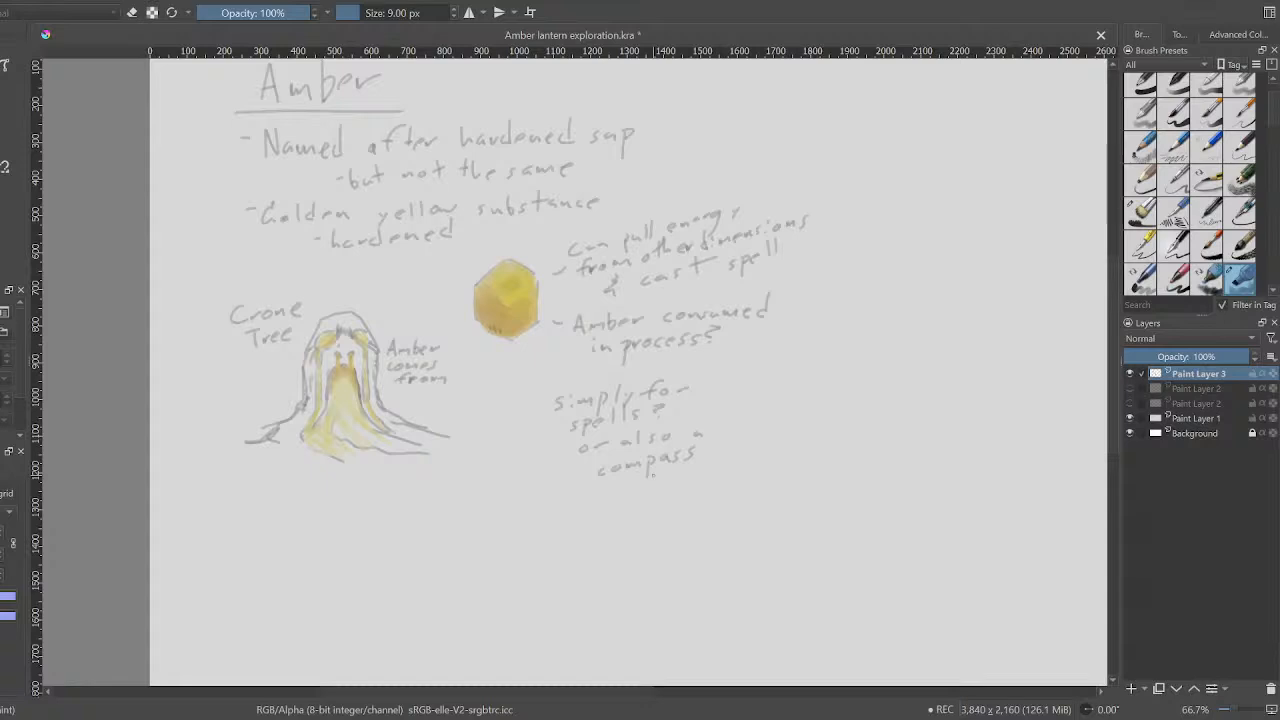
drag(706, 449, 714, 452)
Write the question "A compass to escape?" beneath the compass note
drag(578, 508, 663, 500)
drag(678, 489, 724, 488)
drag(716, 482, 734, 478)
drag(590, 529, 597, 532)
mouse_move(608, 523)
mouse_down()
mouse_move(645, 525)
mouse_move(645, 545)
mouse_move(647, 520)
mouse_move(693, 507)
mouse_up()
click(684, 516)
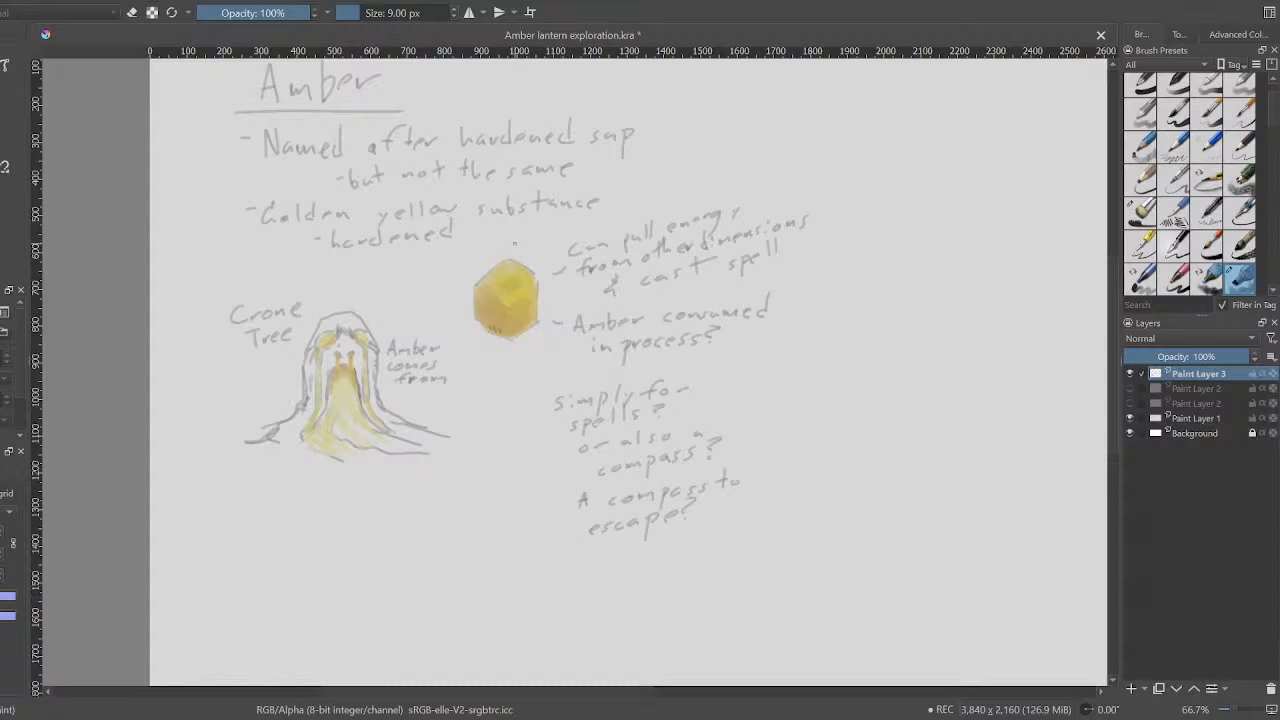
Draw a double ring around the amber hexagon and connect it by a curved line to the note "Drawn to deepest part of coppervale"
mouse_move(502, 249)
mouse_down()
mouse_move(452, 321)
mouse_move(445, 285)
mouse_move(460, 258)
mouse_up()
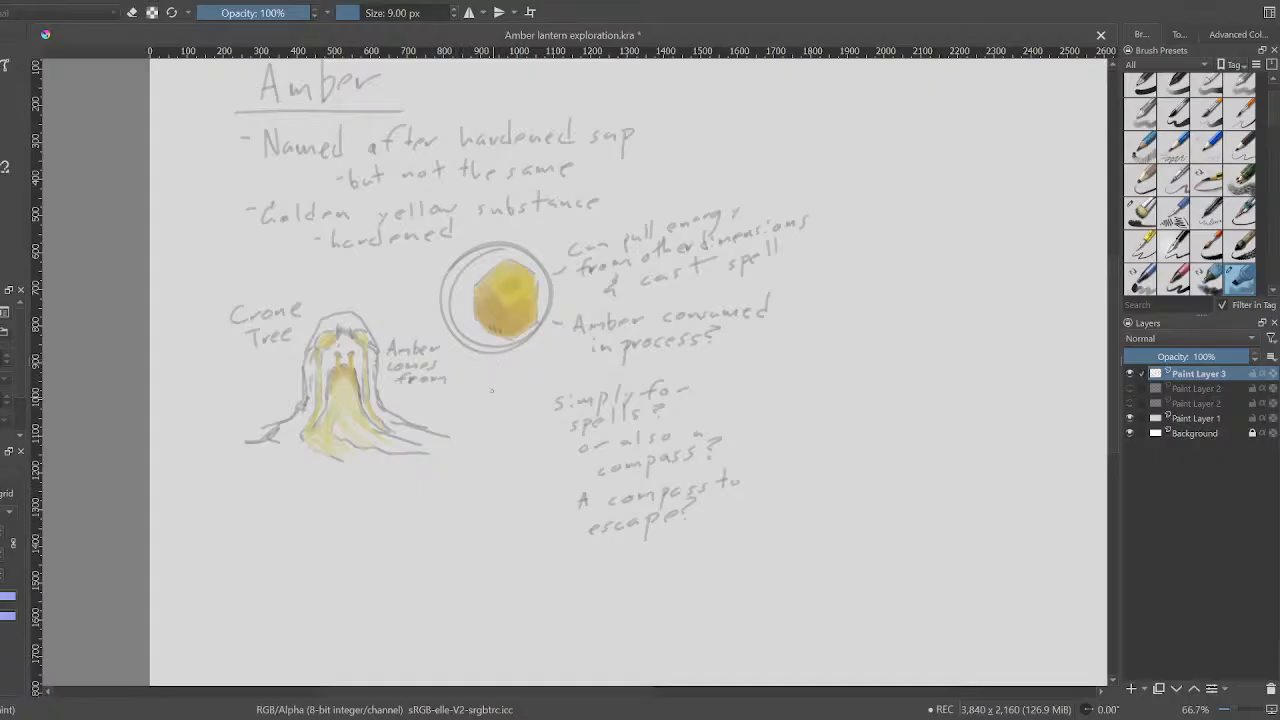
mouse_move(497, 352)
mouse_down()
mouse_move(490, 434)
mouse_move(470, 464)
mouse_move(422, 478)
mouse_move(499, 471)
mouse_up()
mouse_move(396, 514)
mouse_down()
mouse_move(392, 532)
mouse_move(448, 518)
mouse_up()
mouse_move(455, 496)
mouse_down()
mouse_move(456, 514)
mouse_move(476, 520)
mouse_move(519, 487)
mouse_up()
drag(412, 545, 470, 542)
mouse_move(472, 535)
mouse_down()
mouse_move(471, 552)
mouse_move(479, 545)
mouse_up()
drag(480, 532, 513, 524)
drag(523, 513, 541, 515)
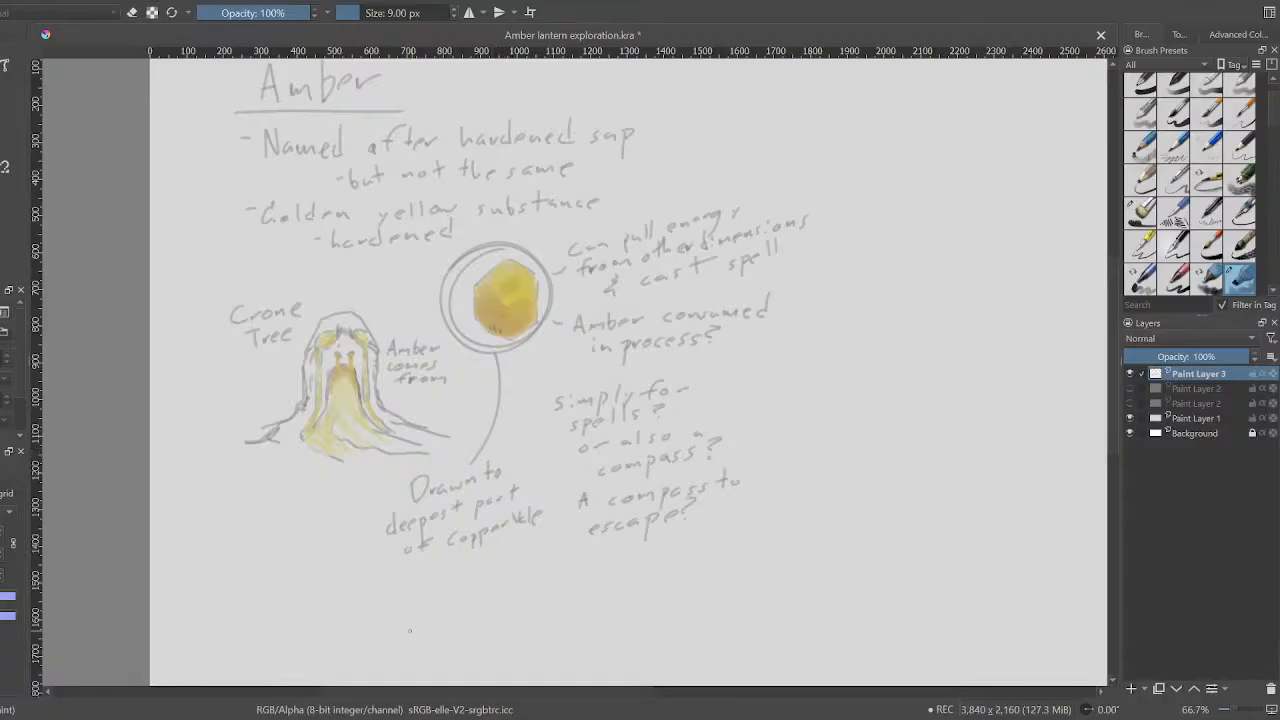
drag(408, 690, 390, 694)
drag(405, 698, 465, 694)
drag(1112, 415, 1113, 444)
mouse_move(476, 521)
mouse_down()
mouse_move(477, 558)
mouse_move(456, 560)
mouse_move(447, 597)
mouse_move(477, 560)
mouse_move(494, 558)
mouse_move(488, 573)
mouse_move(443, 574)
mouse_up()
key(ctrl+z)
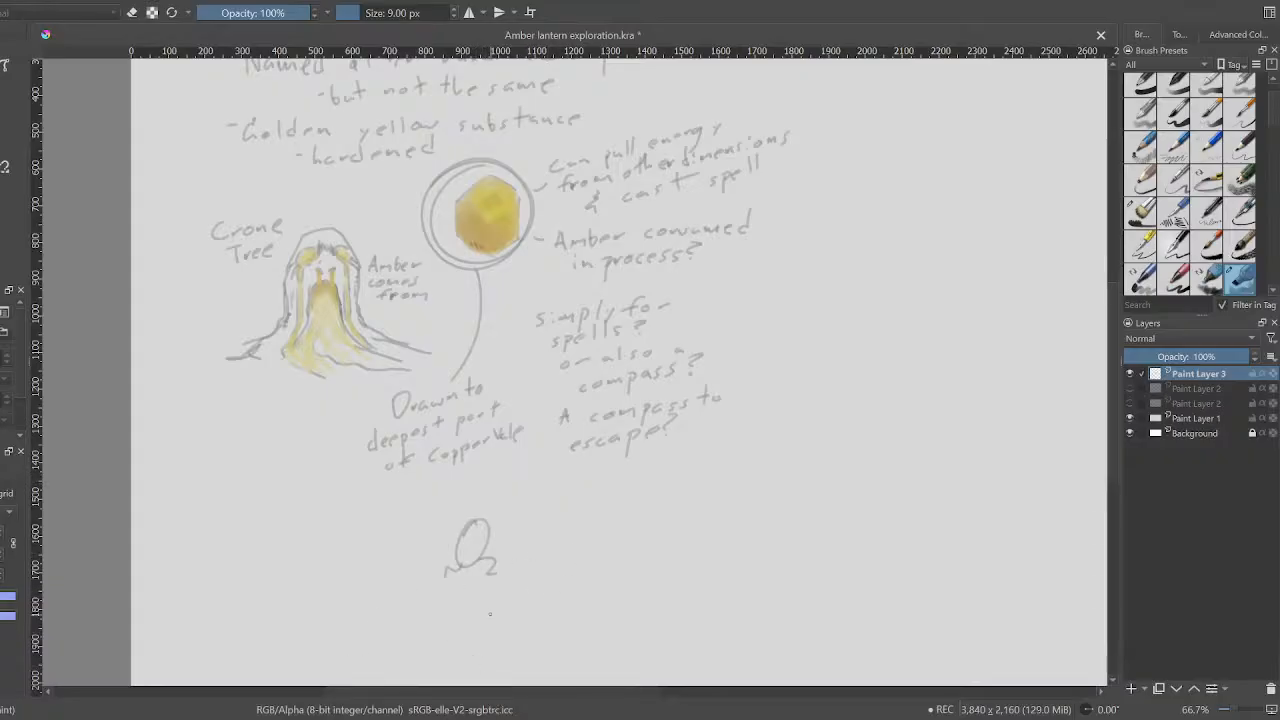
key(ctrl+z)
key(ctrl+z)
key(ctrl+z)
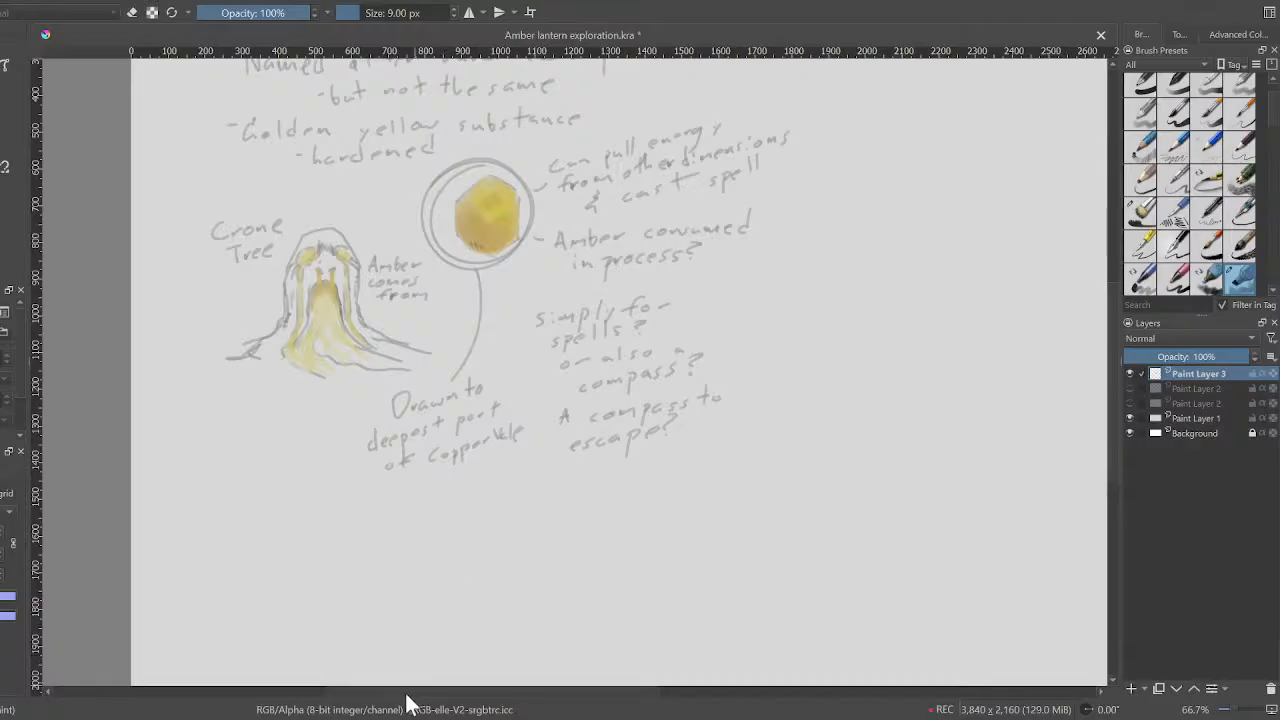
Underline "Drawn" and link it with a line to the side note "What? How?"
mouse_move(393, 421)
mouse_down()
mouse_move(458, 402)
mouse_move(295, 430)
mouse_move(320, 424)
mouse_move(286, 458)
mouse_move(320, 440)
mouse_move(316, 450)
mouse_up()
click(315, 456)
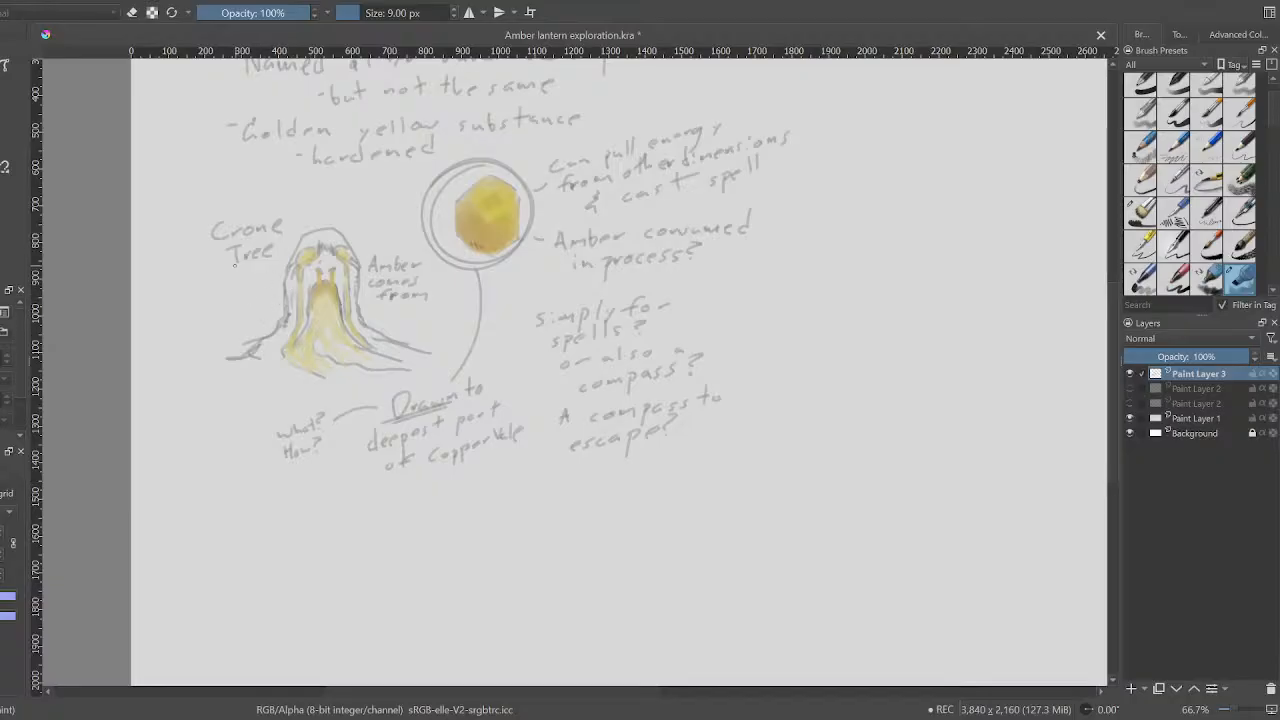
drag(250, 290, 266, 284)
key(ctrl+z)
Sketch a small lantern with a top handle and pointed base below the "Drawn to deepest part" note and reinforce its outline
mouse_move(379, 504)
mouse_down()
mouse_move(380, 537)
mouse_move(408, 540)
mouse_up()
mouse_move(408, 540)
mouse_down()
mouse_move(409, 506)
mouse_move(385, 551)
mouse_move(400, 549)
mouse_move(408, 516)
mouse_move(388, 526)
mouse_up()
mouse_move(399, 518)
mouse_down()
mouse_move(386, 478)
mouse_move(407, 488)
mouse_move(397, 497)
mouse_up()
mouse_move(389, 549)
mouse_down()
mouse_move(393, 561)
mouse_move(398, 549)
mouse_up()
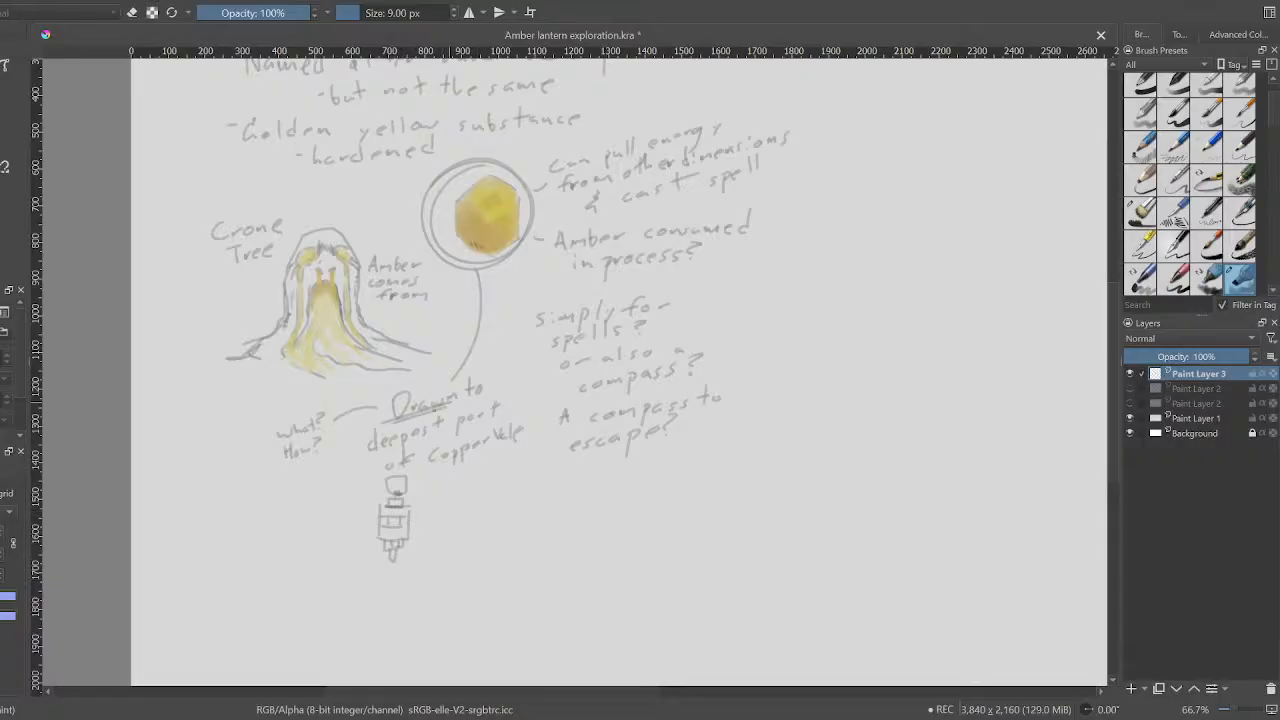
drag(380, 505, 403, 503)
drag(409, 504, 408, 540)
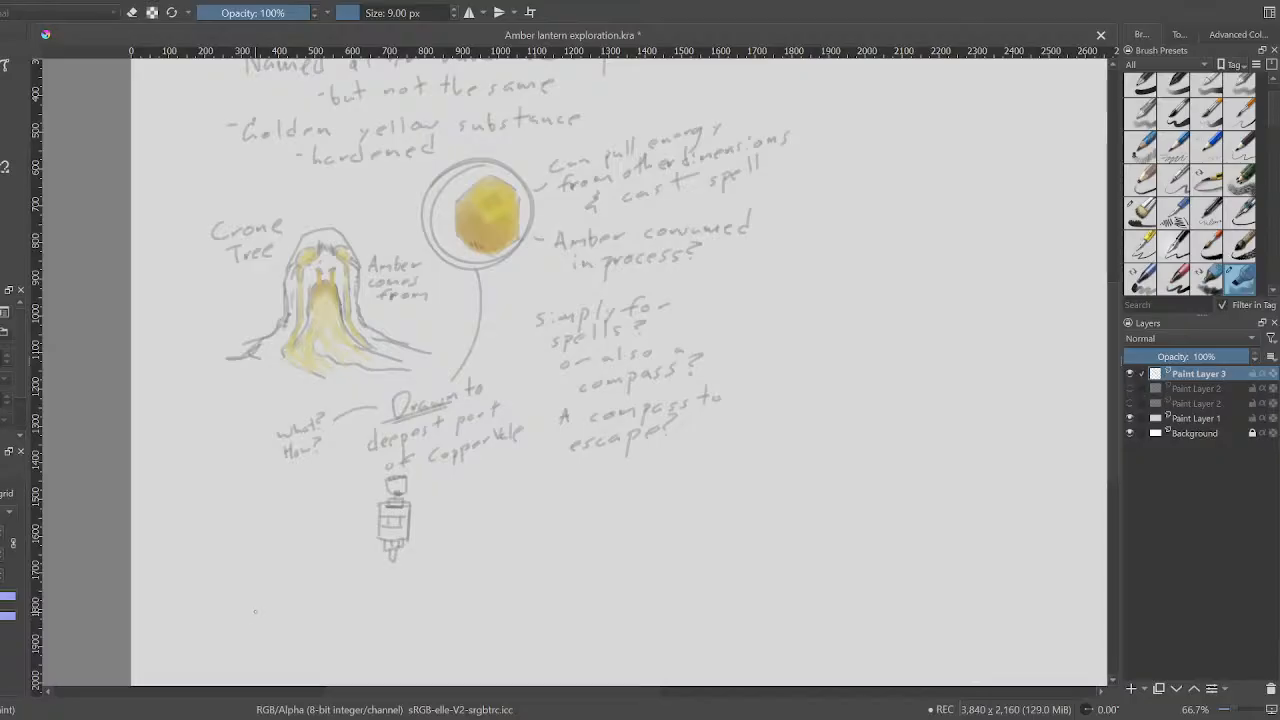
scroll(255, 611, down, 1)
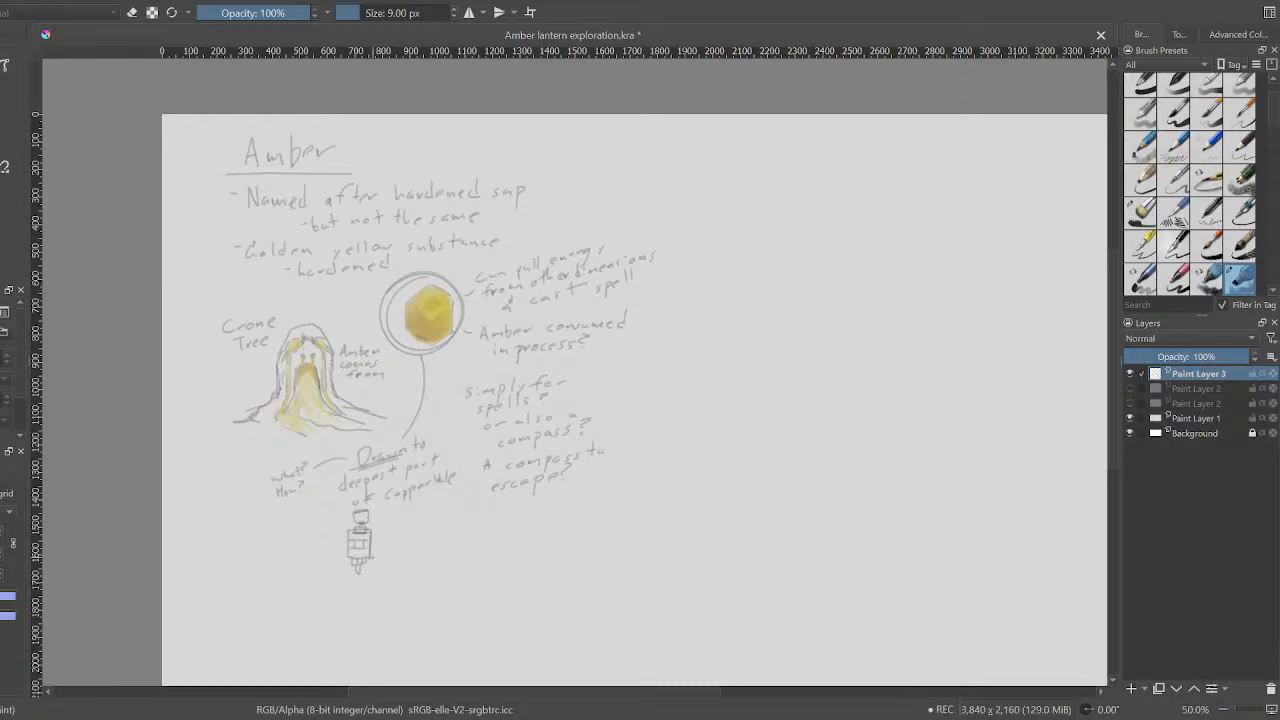
scroll(371, 556, up, 1)
scroll(410, 488, down, 2)
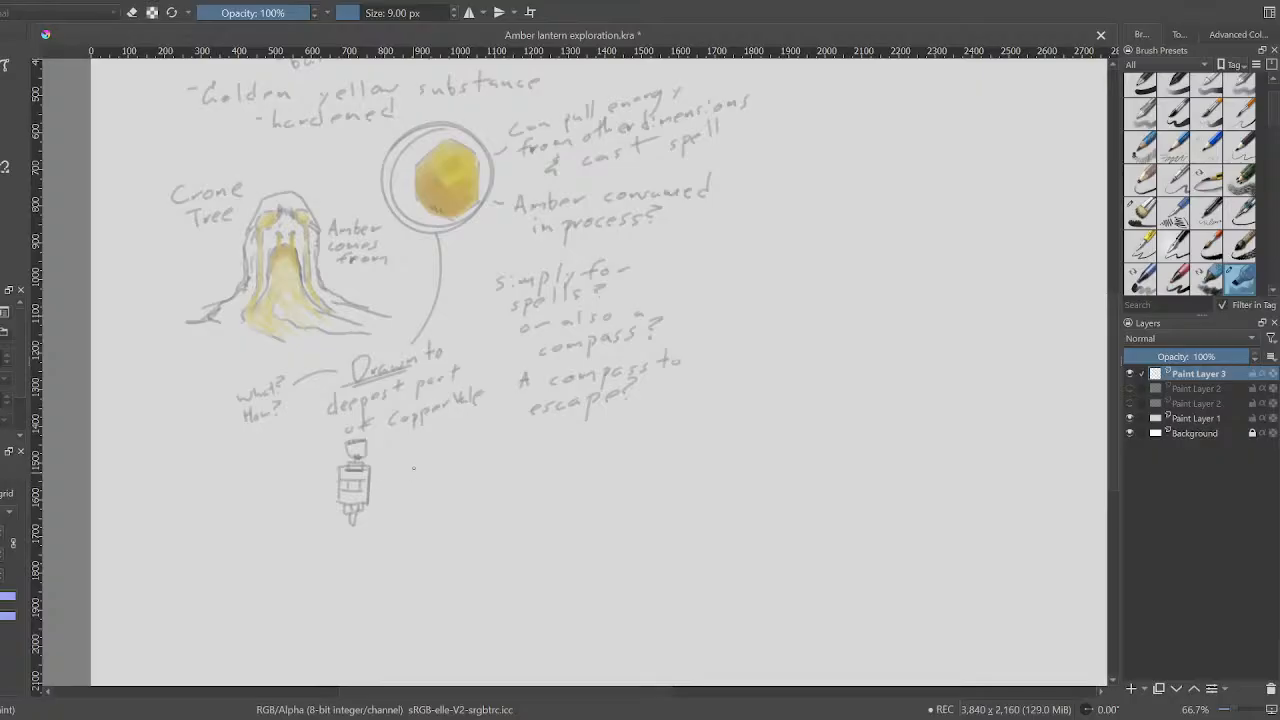
Write the note "Lantern 'activates' amber?" beside the small lantern sketch
mouse_move(413, 454)
mouse_down()
mouse_move(422, 469)
mouse_move(466, 466)
mouse_up()
drag(458, 456, 501, 459)
drag(409, 482, 440, 496)
mouse_move(446, 478)
mouse_down()
mouse_move(446, 494)
mouse_move(452, 483)
mouse_up()
drag(455, 484, 483, 494)
mouse_move(477, 478)
mouse_down()
mouse_move(504, 486)
mouse_move(516, 471)
mouse_up()
drag(426, 511, 434, 516)
drag(437, 516, 500, 506)
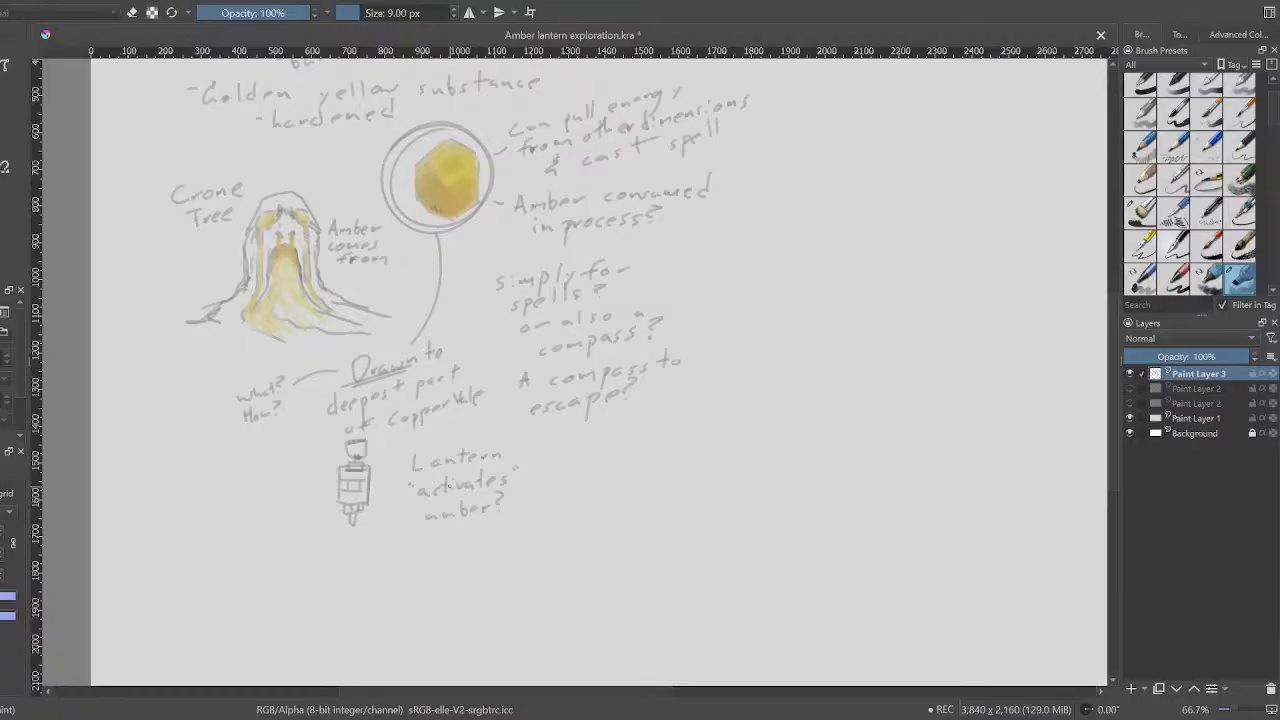
Circle the lantern with a double ring, link it by a curved line to the quoted note "Ancient technology", and double-underline "Ancient"
mouse_move(372, 428)
mouse_down()
mouse_move(344, 436)
mouse_move(384, 464)
mouse_move(308, 462)
mouse_move(338, 532)
mouse_move(372, 426)
mouse_move(312, 505)
mouse_move(250, 510)
mouse_up()
key(ctrl+z)
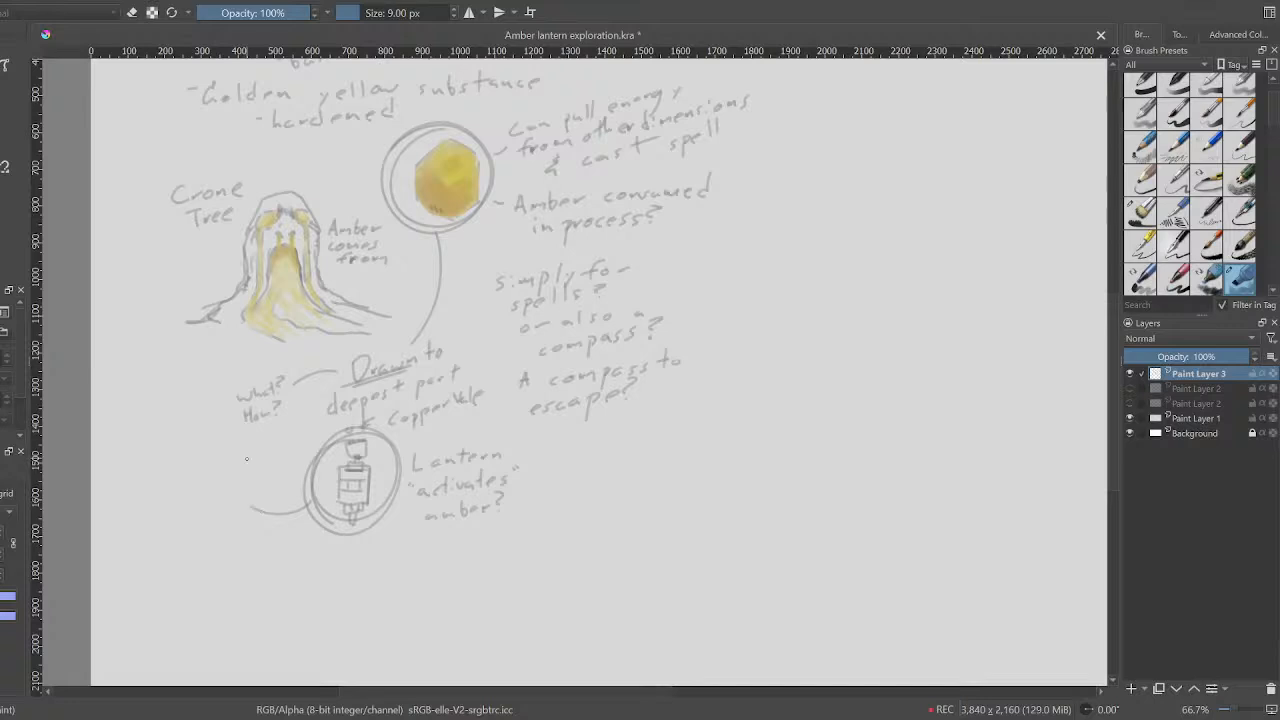
drag(141, 473, 143, 479)
mouse_move(147, 473)
mouse_down()
mouse_move(164, 489)
mouse_move(189, 486)
mouse_up()
drag(196, 478, 229, 470)
mouse_move(231, 452)
mouse_down()
mouse_move(232, 476)
mouse_move(240, 458)
mouse_up()
mouse_move(174, 493)
mouse_down()
mouse_move(175, 510)
mouse_move(184, 499)
mouse_up()
mouse_move(181, 505)
mouse_down()
mouse_move(236, 495)
mouse_move(233, 479)
mouse_move(242, 489)
mouse_move(216, 483)
mouse_move(252, 492)
mouse_up()
mouse_move(254, 484)
mouse_down()
mouse_move(250, 508)
mouse_move(279, 475)
mouse_up()
drag(149, 499, 263, 460)
drag(170, 495, 268, 462)
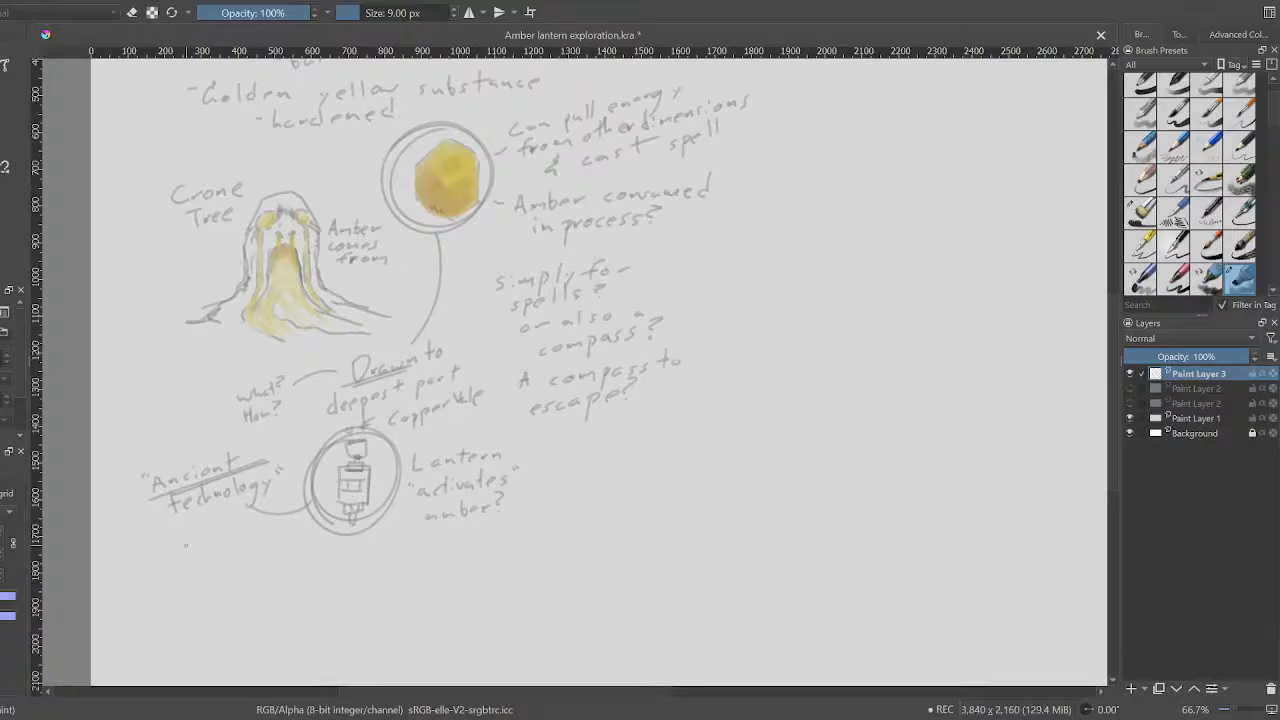
scroll(426, 369, down, 2)
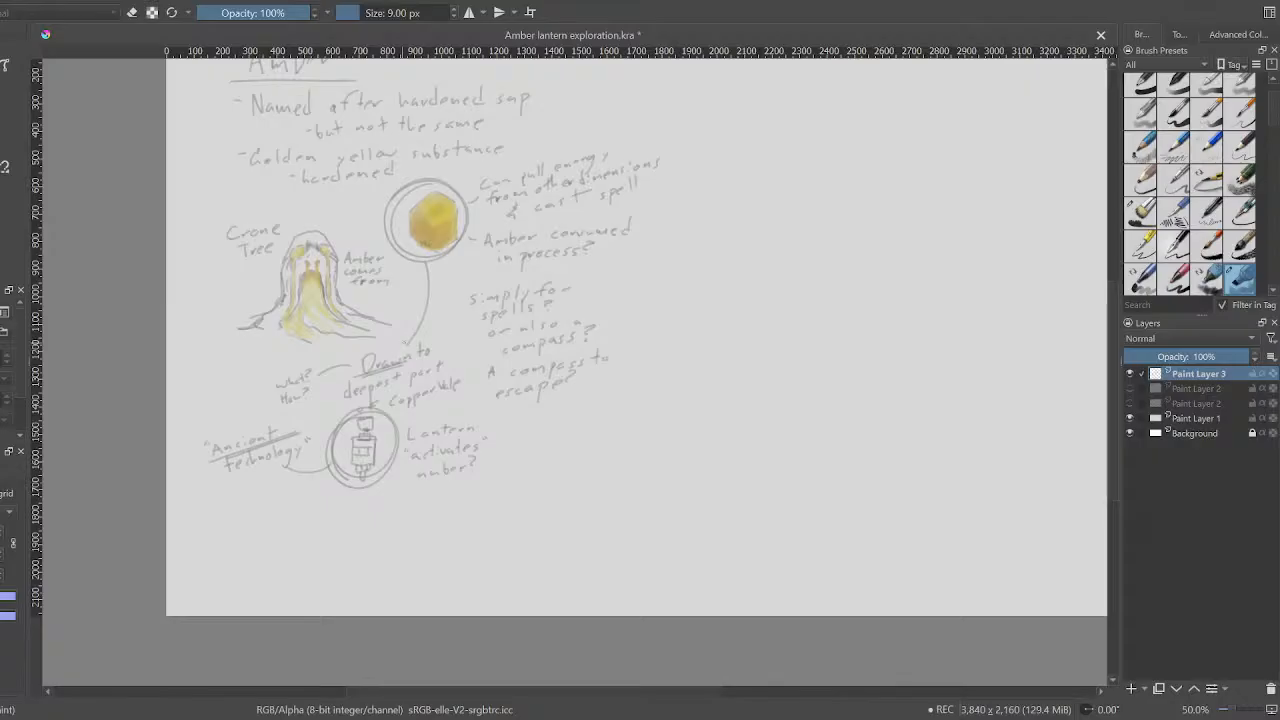
drag(427, 369, 463, 401)
drag(481, 546, 388, 484)
scroll(388, 484, up, 3)
scroll(420, 464, down, 2)
scroll(420, 466, down, 1)
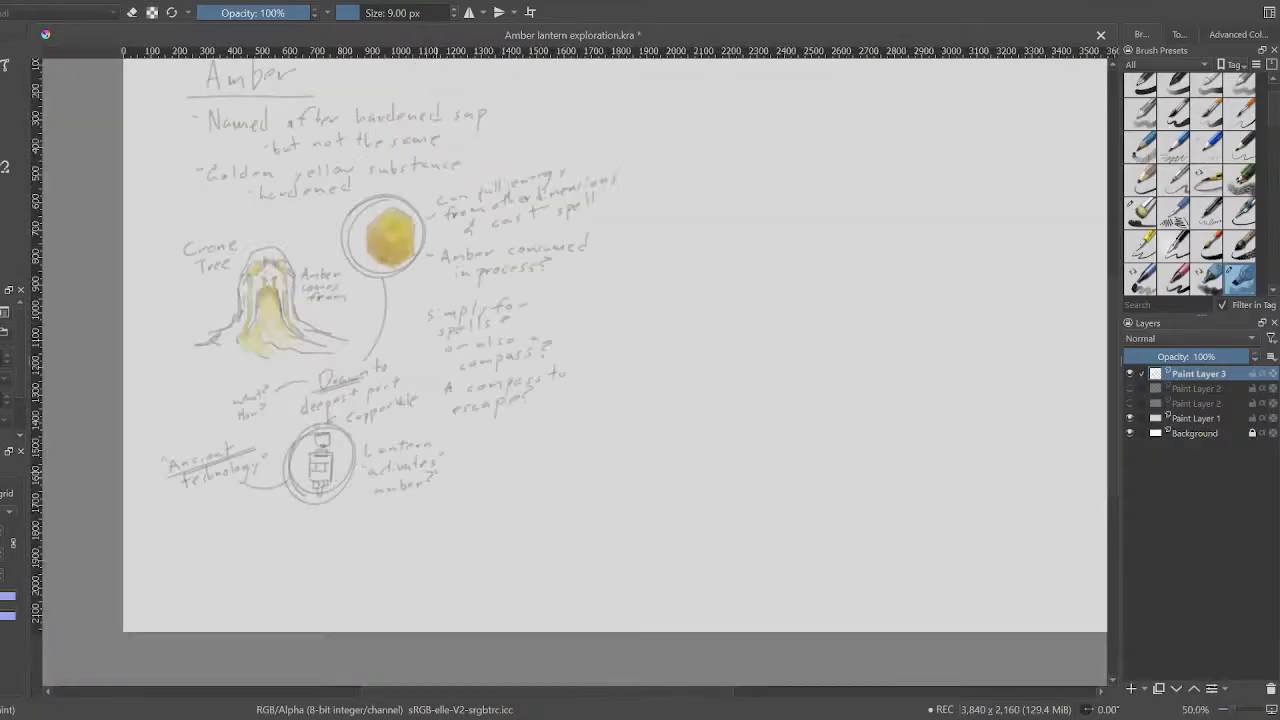
scroll(452, 515, up, 1)
scroll(446, 516, down, 1)
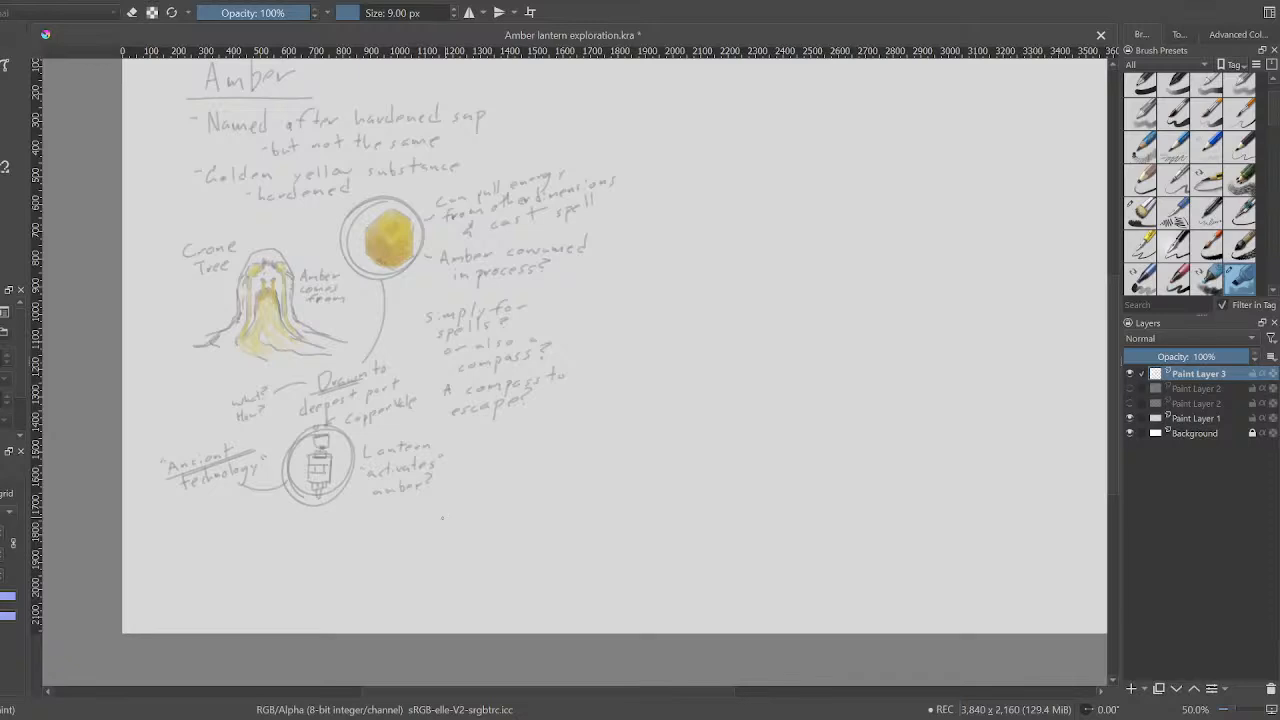
Sketch the outline of a hooded figure in a long robe in the empty area below the compass notes
drag(438, 518, 426, 496)
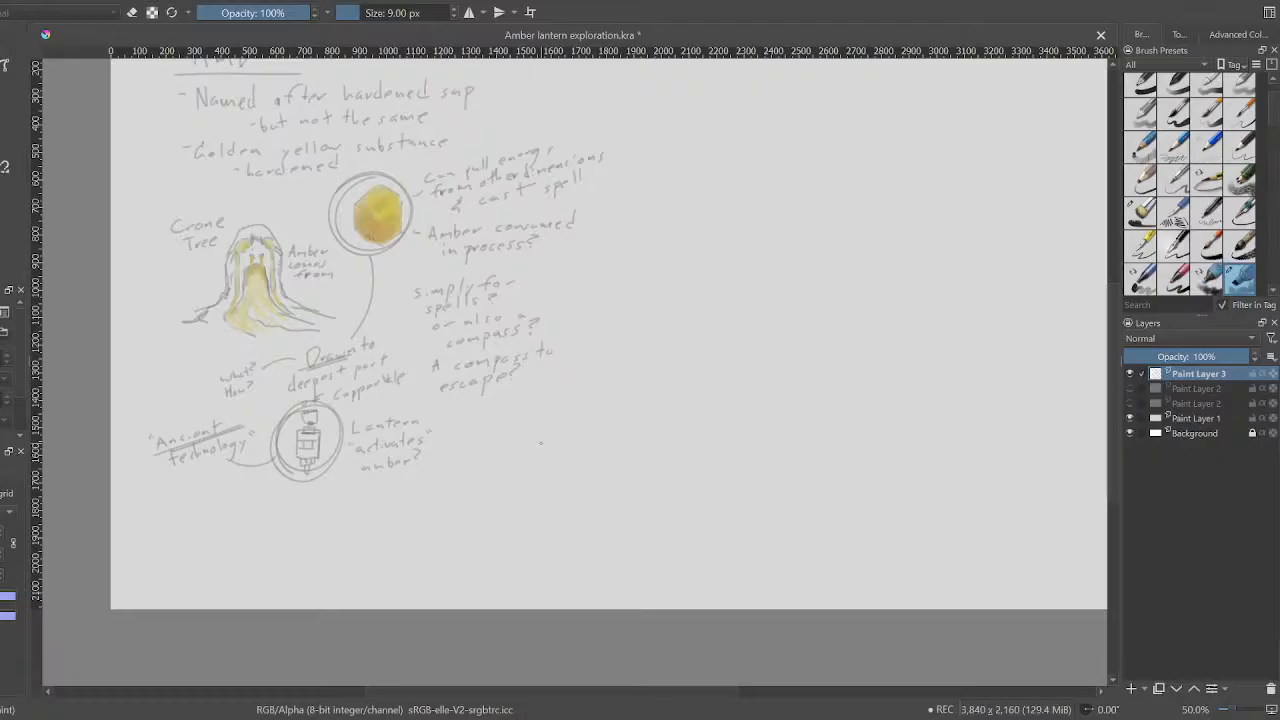
drag(538, 436, 526, 514)
key(ctrl+z)
mouse_move(545, 428)
mouse_down()
mouse_move(537, 540)
mouse_move(586, 541)
mouse_move(604, 539)
mouse_move(598, 420)
mouse_move(543, 422)
mouse_move(573, 391)
mouse_move(592, 424)
mouse_up()
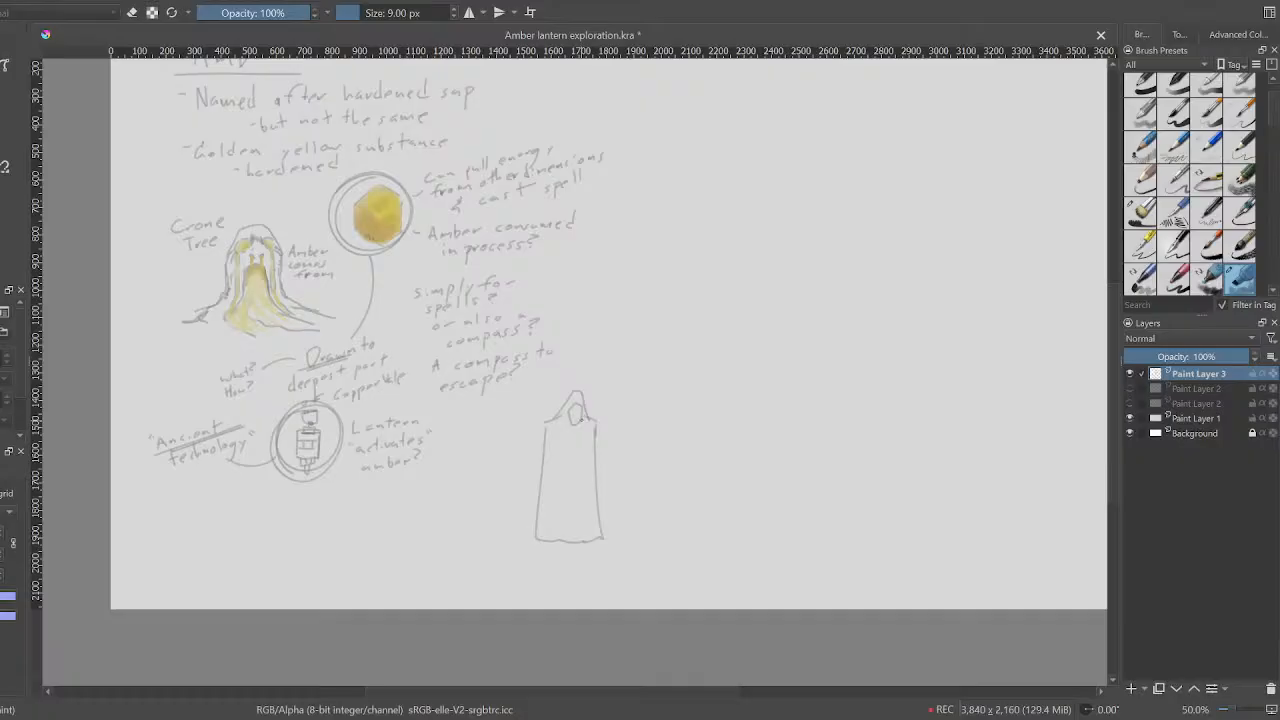
drag(569, 404, 581, 403)
key(ctrl+z)
mouse_move(575, 398)
mouse_down()
mouse_move(570, 416)
mouse_move(588, 404)
mouse_up()
Add vertical folds to the robe's hem, arms along both sides and a simple face inside the hood
drag(547, 540, 549, 503)
drag(562, 542, 563, 508)
drag(587, 539, 585, 505)
drag(543, 422, 535, 490)
drag(598, 424, 600, 489)
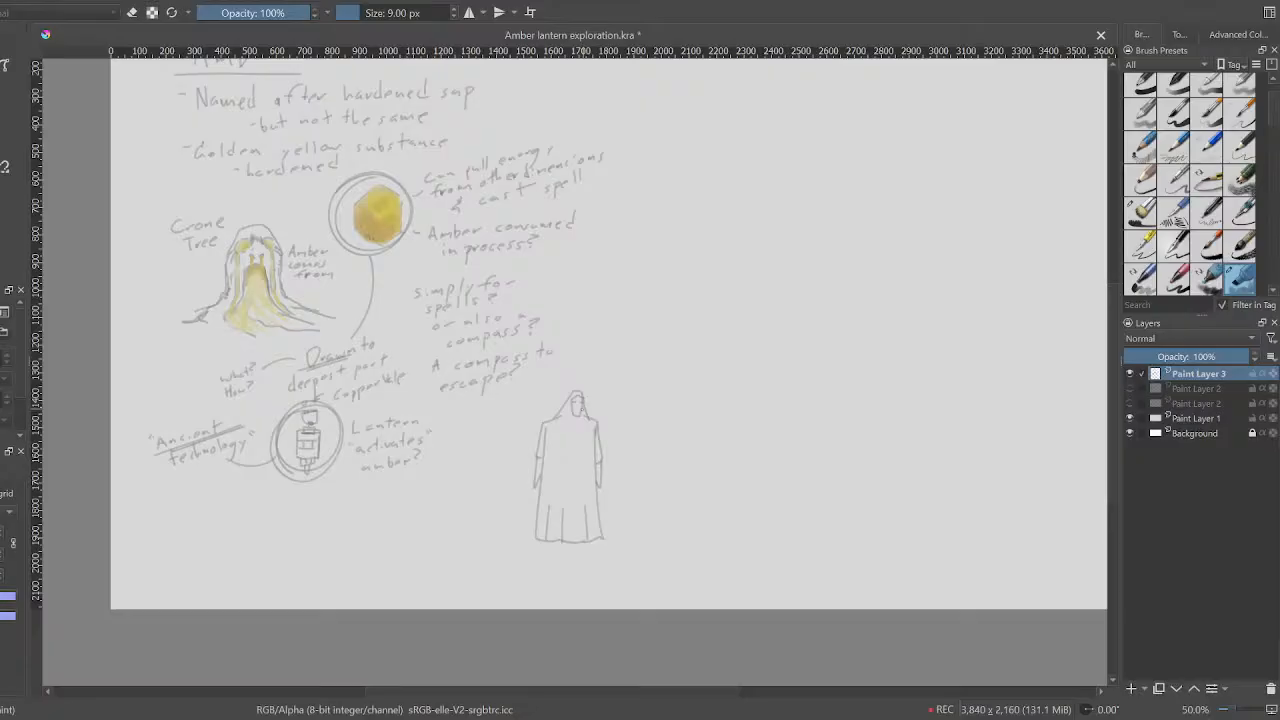
drag(574, 403, 581, 402)
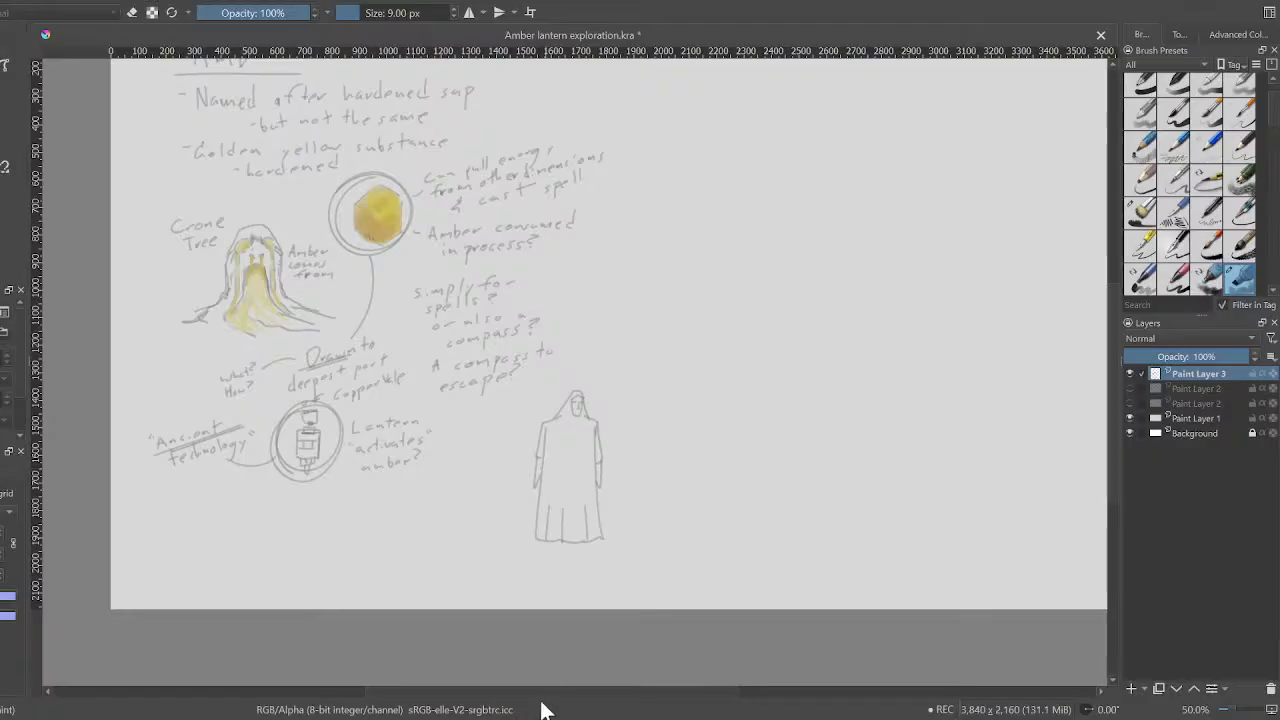
Sketch a small lantern with a round core beside the robed figure, plus an oval containing several small circles
drag(537, 693, 564, 693)
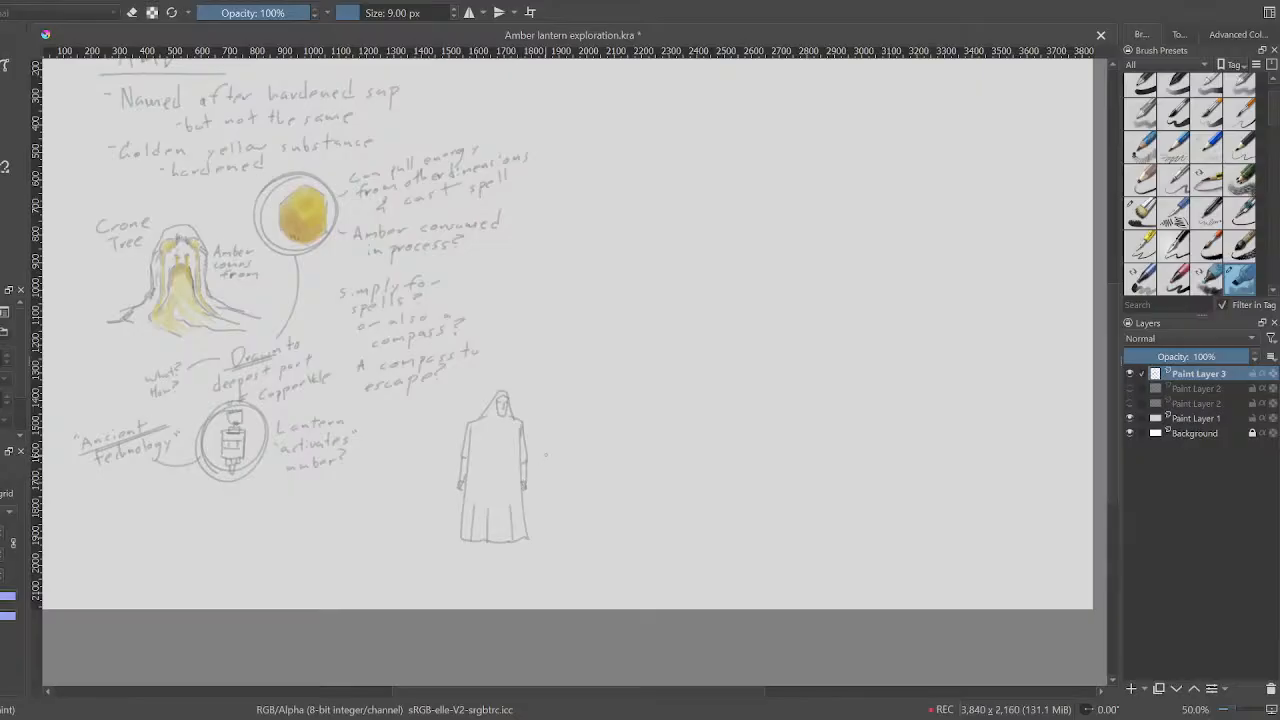
mouse_move(548, 444)
mouse_down()
mouse_move(557, 468)
mouse_move(563, 448)
mouse_move(549, 447)
mouse_move(553, 470)
mouse_move(547, 448)
mouse_move(556, 481)
mouse_move(564, 436)
mouse_up()
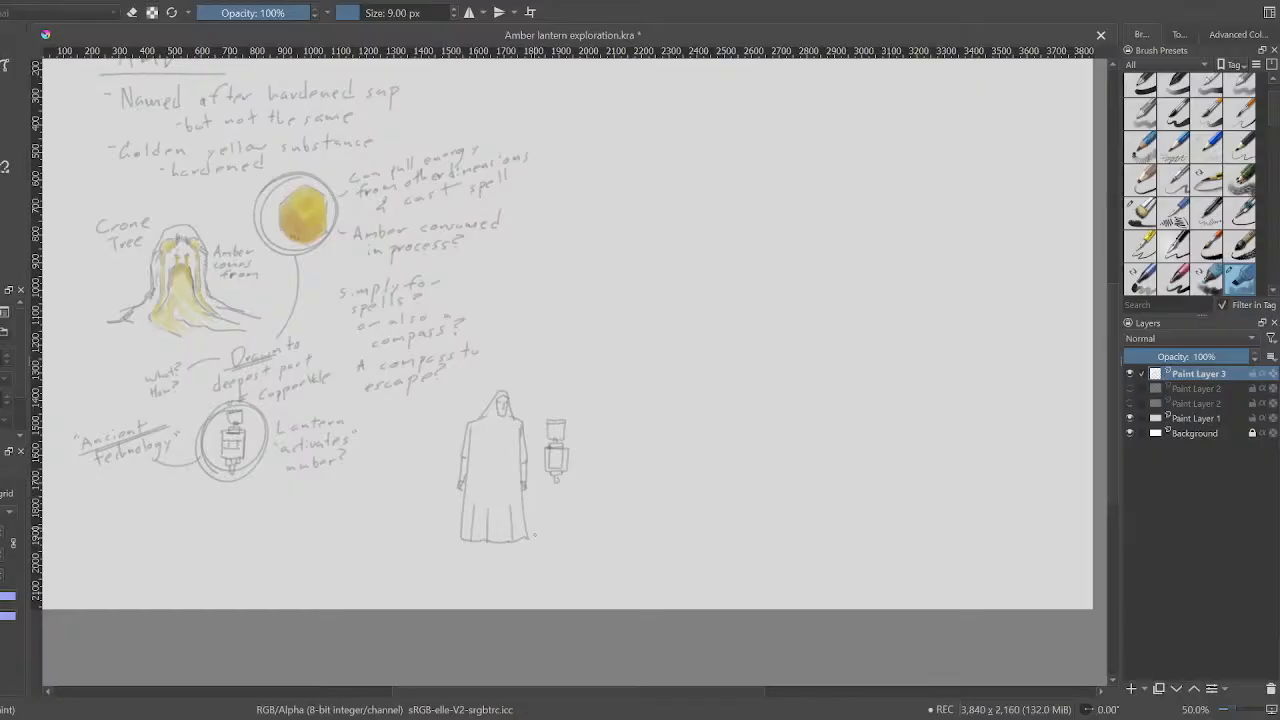
drag(504, 691, 527, 704)
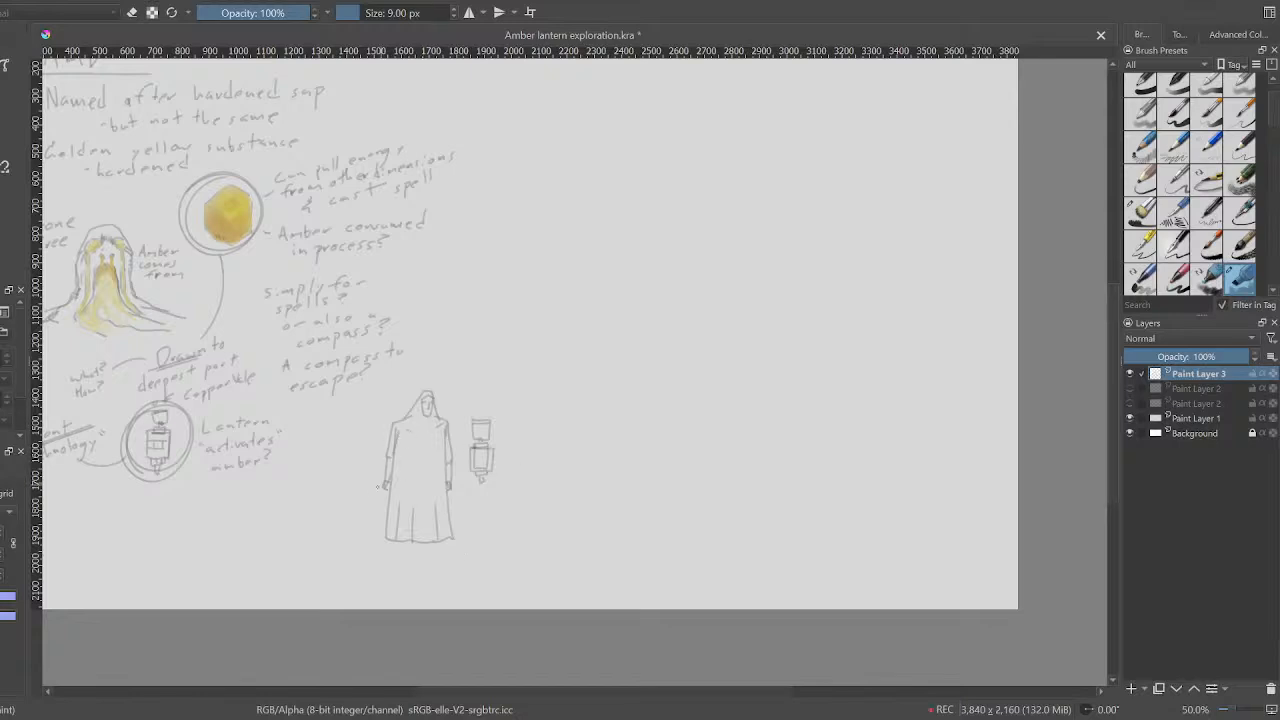
drag(454, 692, 446, 692)
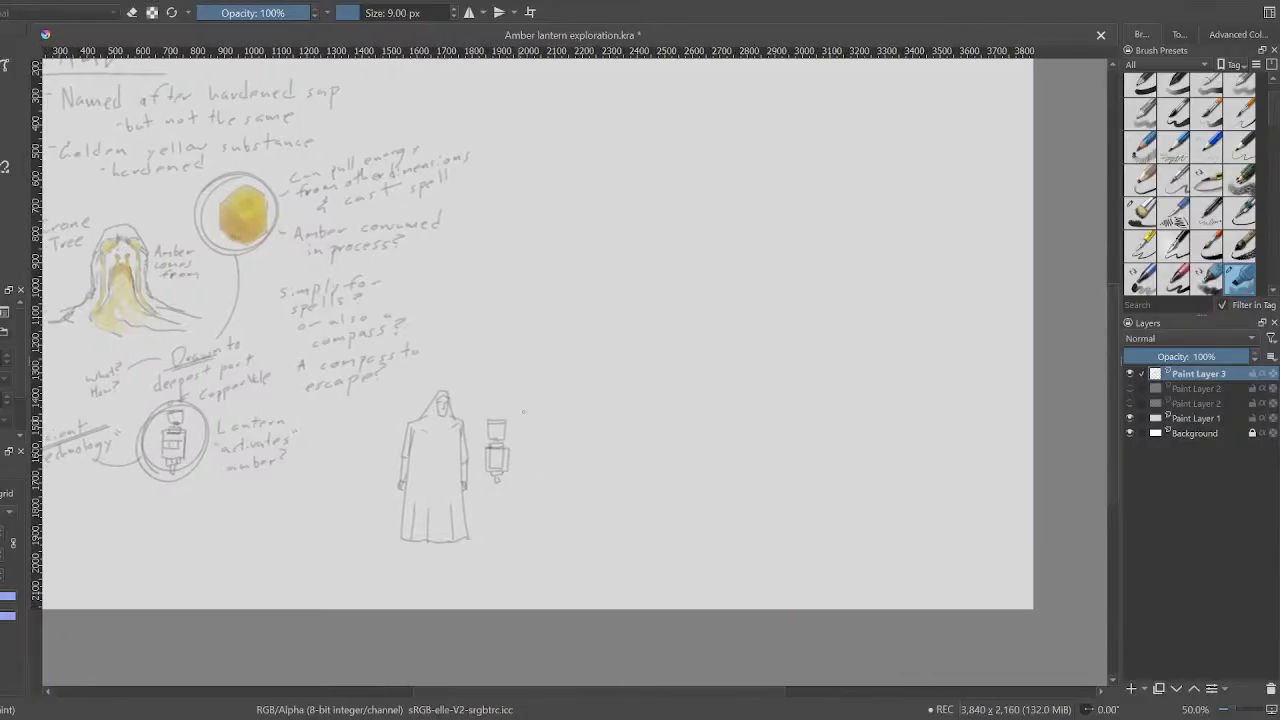
drag(492, 452, 501, 461)
mouse_move(538, 442)
mouse_down()
mouse_move(536, 465)
mouse_move(538, 430)
mouse_up()
Draw a tilted centre axis for a new mechanism beside the oval and rough in its first rings, undoing the unwanted strokes
scroll(540, 432, right, 5)
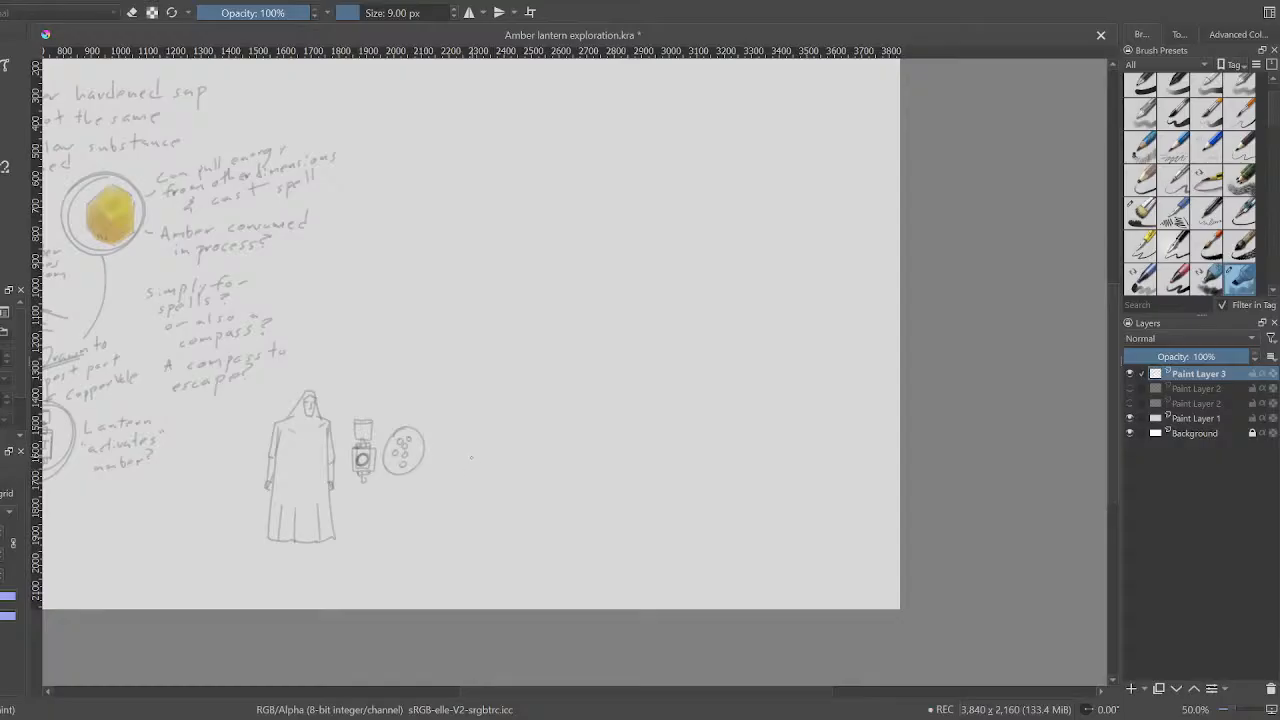
mouse_move(516, 439)
mouse_down()
mouse_move(537, 444)
mouse_move(503, 440)
mouse_move(514, 546)
mouse_up()
key(ctrl+z)
key(ctrl+z)
drag(503, 405, 522, 535)
mouse_move(514, 428)
mouse_down()
mouse_move(516, 453)
mouse_move(506, 426)
mouse_move(482, 444)
mouse_move(491, 475)
mouse_move(464, 462)
mouse_move(492, 450)
mouse_up()
key(ctrl+z)
mouse_move(558, 476)
mouse_down()
mouse_move(530, 482)
mouse_move(560, 494)
mouse_move(500, 488)
mouse_move(562, 490)
mouse_move(510, 530)
mouse_move(545, 518)
mouse_move(508, 511)
mouse_move(532, 516)
mouse_up()
key(ctrl+z)
key(ctrl+z)
key(ctrl+z)
key(ctrl+z)
Build up the mechanism with a wide outer cylinder and a smaller ring at its base, all centred on the tilted axis
drag(462, 467, 469, 512)
mouse_move(566, 485)
mouse_down()
mouse_move(557, 441)
mouse_move(485, 463)
mouse_up()
mouse_move(534, 428)
mouse_down()
mouse_move(490, 465)
mouse_move(529, 470)
mouse_move(484, 464)
mouse_move(531, 457)
mouse_up()
key(ctrl+z)
mouse_move(491, 522)
mouse_down()
mouse_move(488, 512)
mouse_move(549, 513)
mouse_up()
drag(499, 477, 505, 505)
key(ctrl+z)
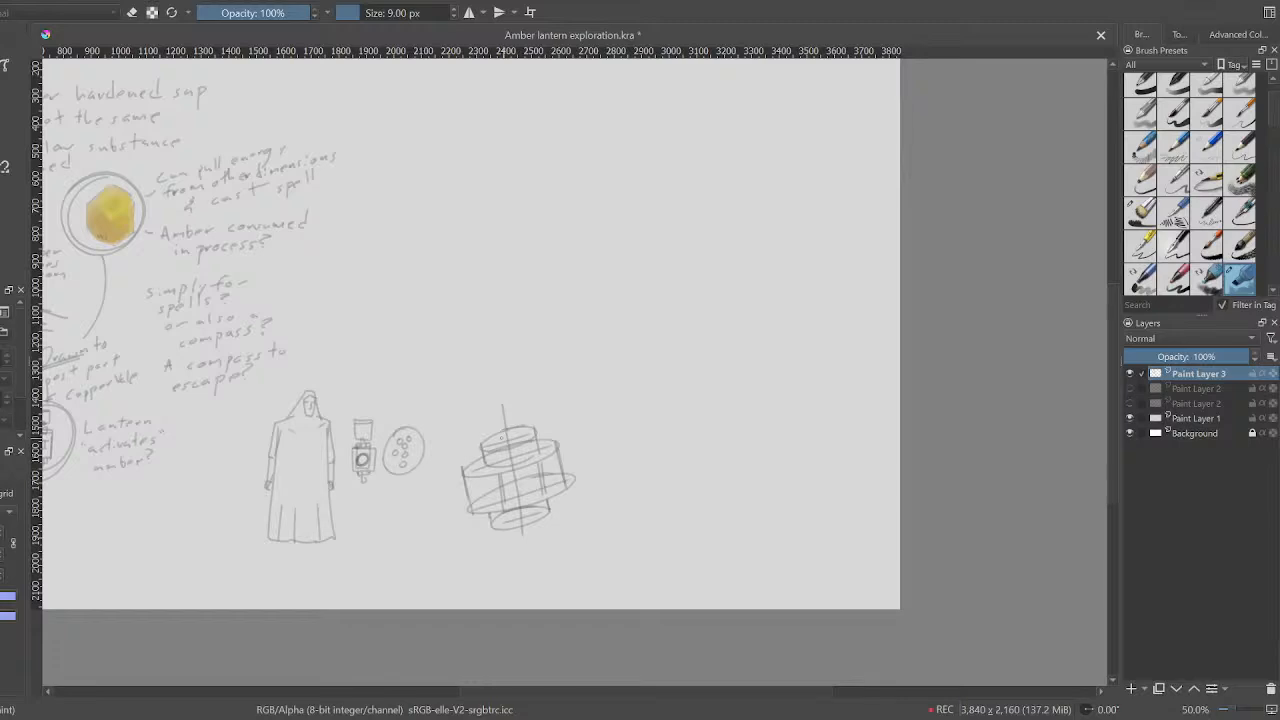
Add curved rotation arrows around the mechanism's rings and a narrow cylinder at its lower end
mouse_move(508, 416)
mouse_down()
mouse_move(510, 438)
mouse_move(440, 490)
mouse_move(472, 460)
mouse_up()
key(ctrl+z)
mouse_move(546, 432)
mouse_down()
mouse_move(575, 438)
mouse_move(570, 455)
mouse_up()
drag(487, 431, 465, 451)
drag(545, 434, 521, 426)
mouse_move(519, 532)
mouse_down()
mouse_move(508, 546)
mouse_move(541, 543)
mouse_up()
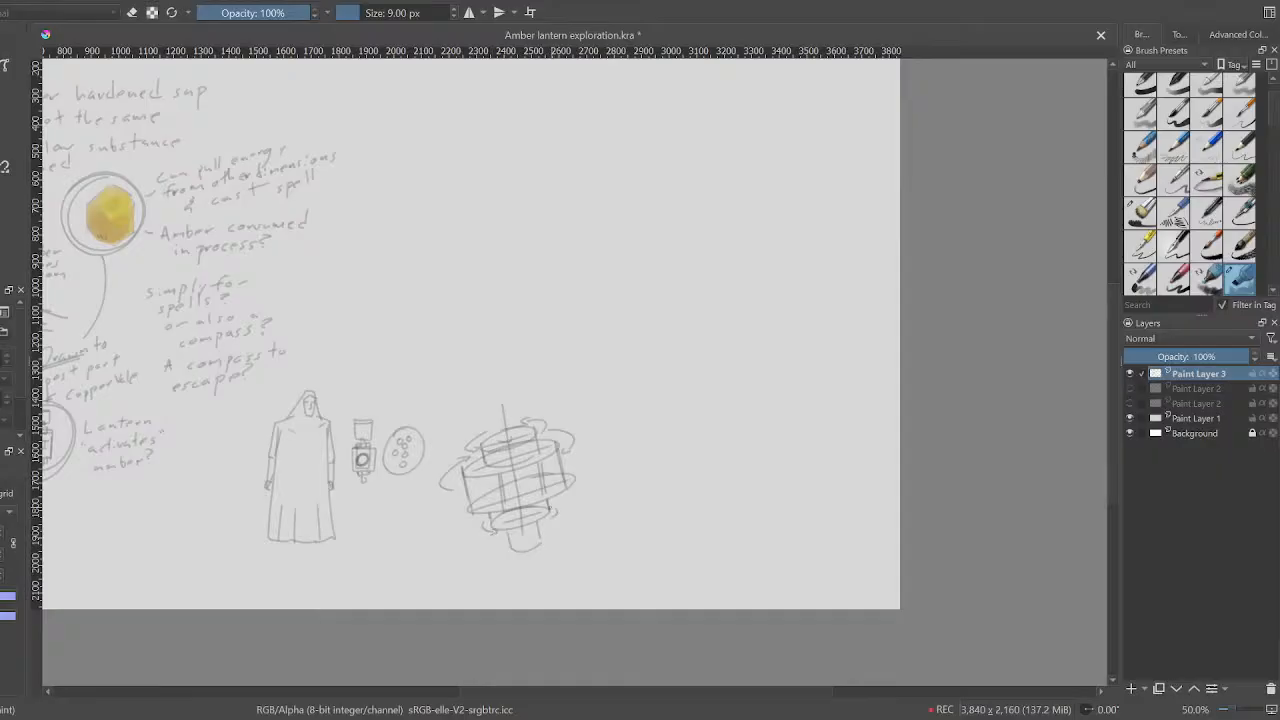
drag(511, 553, 505, 546)
Draw a circle in the middle of the mechanism and undo the trial shading inside it
mouse_move(509, 485)
mouse_down()
mouse_move(526, 471)
mouse_move(528, 488)
mouse_up()
key(ctrl+z)
key(ctrl+z)
mouse_move(527, 497)
mouse_down()
mouse_move(530, 476)
mouse_move(512, 502)
mouse_move(510, 482)
mouse_move(519, 498)
mouse_move(530, 476)
mouse_move(524, 488)
mouse_up()
key(ctrl+z)
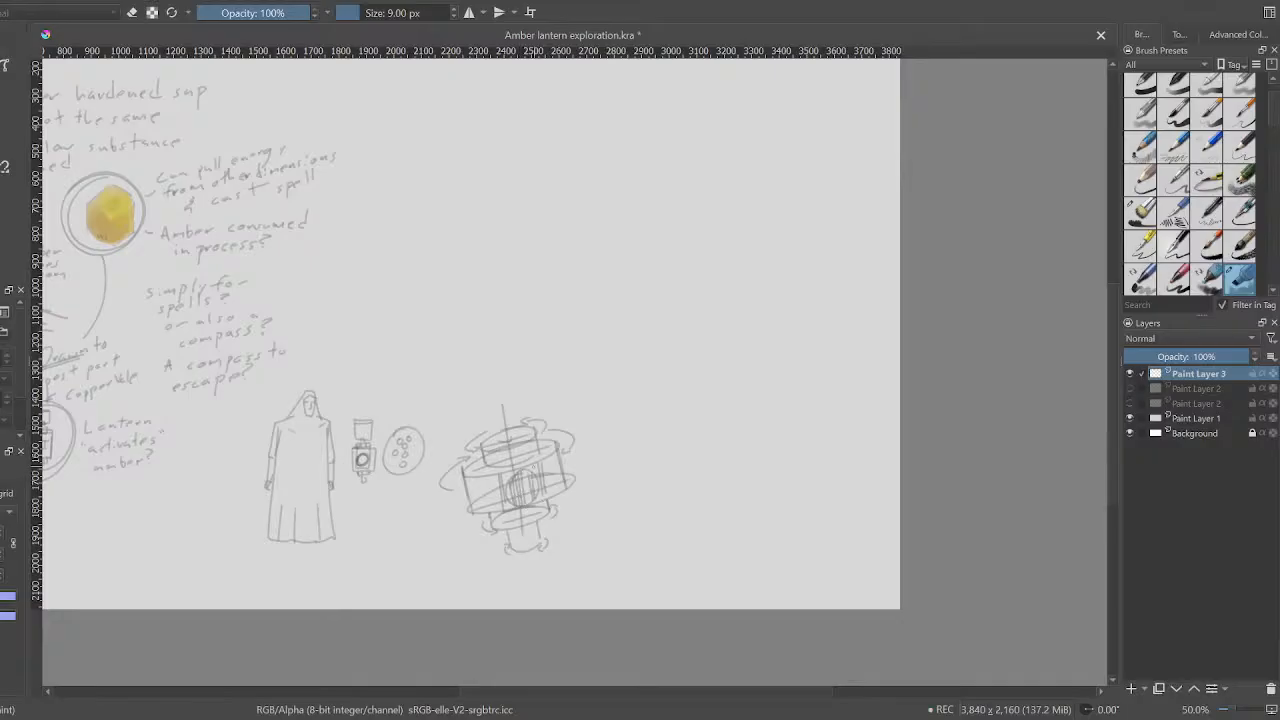
key(ctrl+z)
drag(523, 488, 530, 480)
key(ctrl+z)
Review the whole Amber page, comparing the notes with the robed figure, lantern and rotating mechanism sketches
mouse_move(520, 691)
mouse_down()
mouse_move(442, 694)
mouse_move(520, 708)
mouse_move(486, 700)
mouse_move(505, 705)
mouse_up()
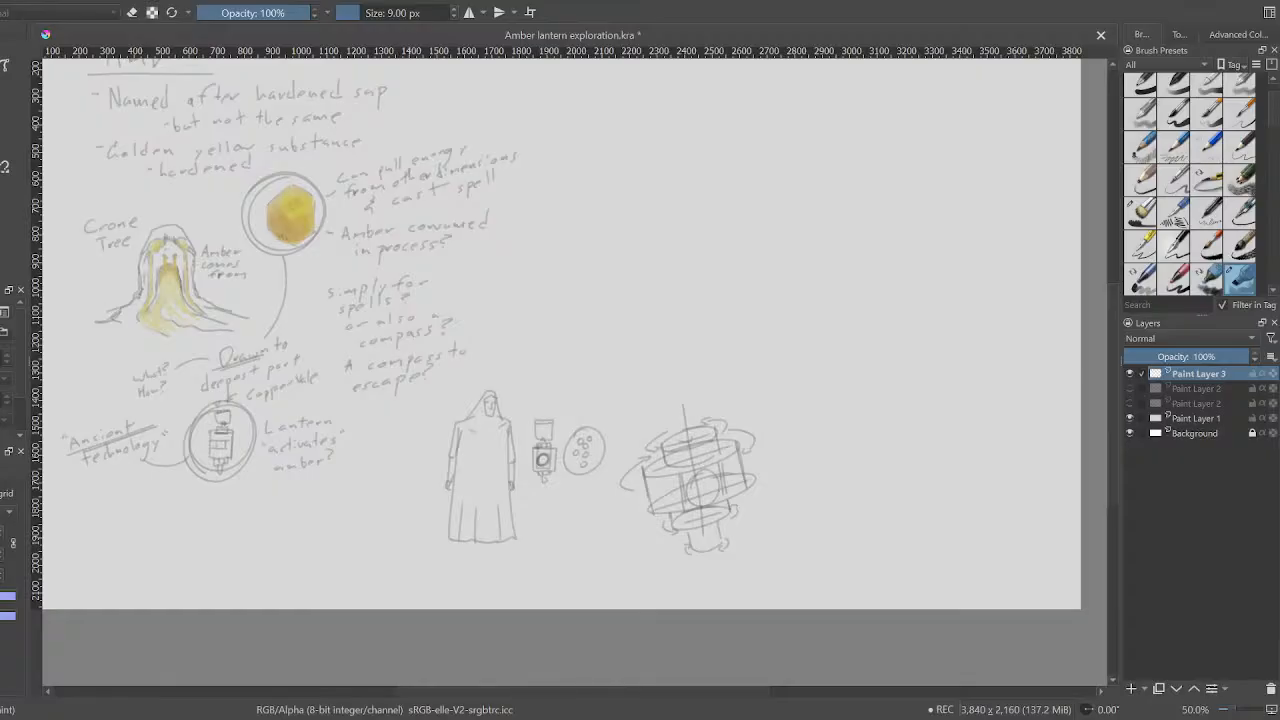
scroll(700, 600, up, 1)
scroll(675, 555, up, 1)
scroll(672, 560, down, 2)
scroll(670, 565, down, 1)
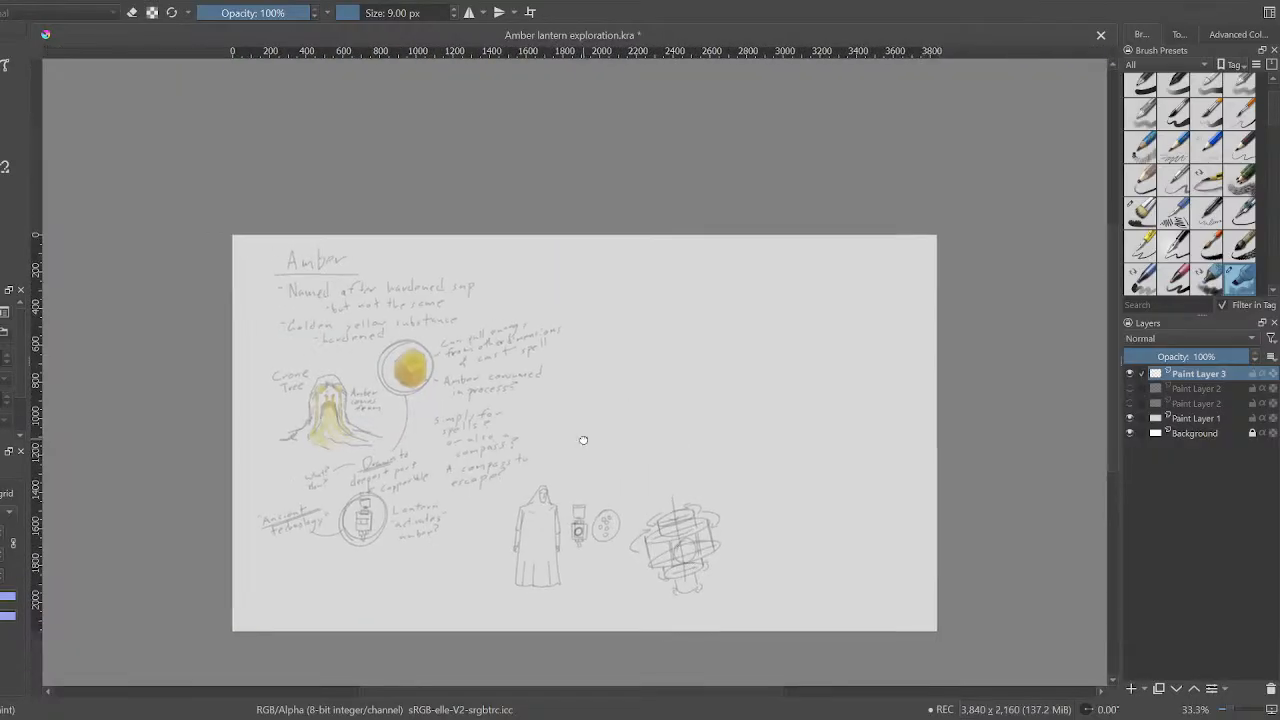
drag(583, 440, 554, 421)
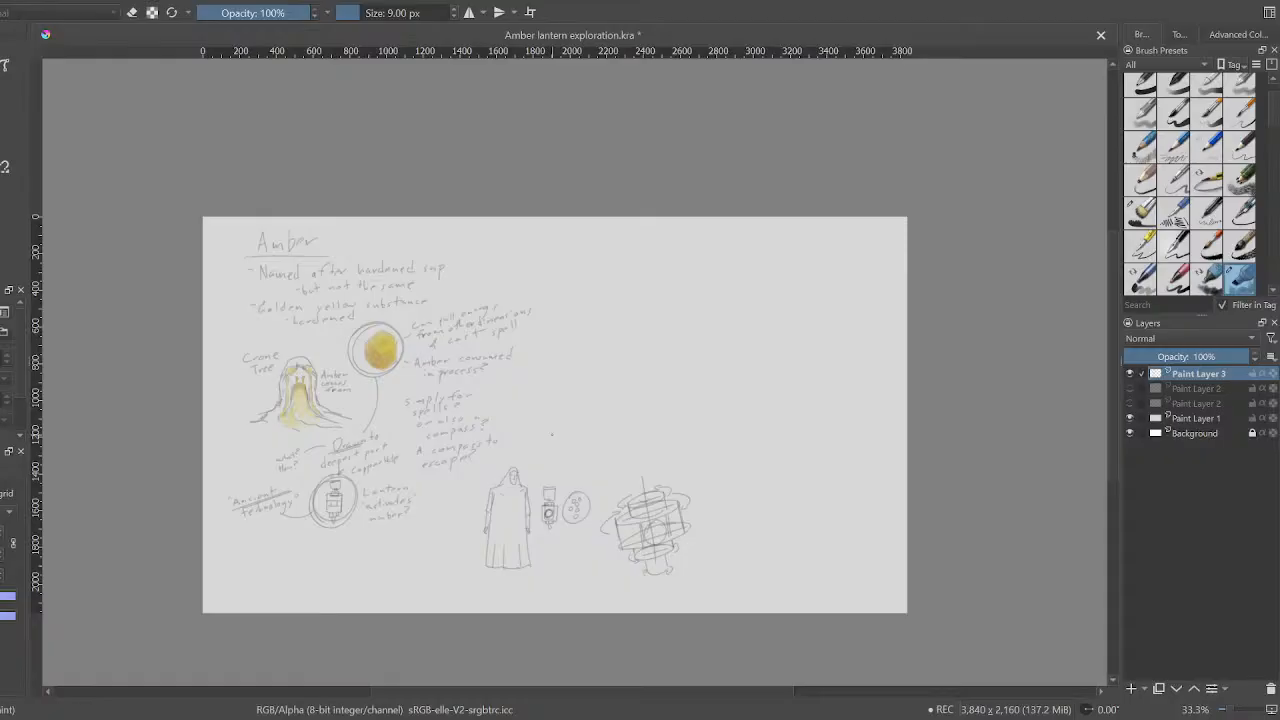
scroll(642, 487, up, 3)
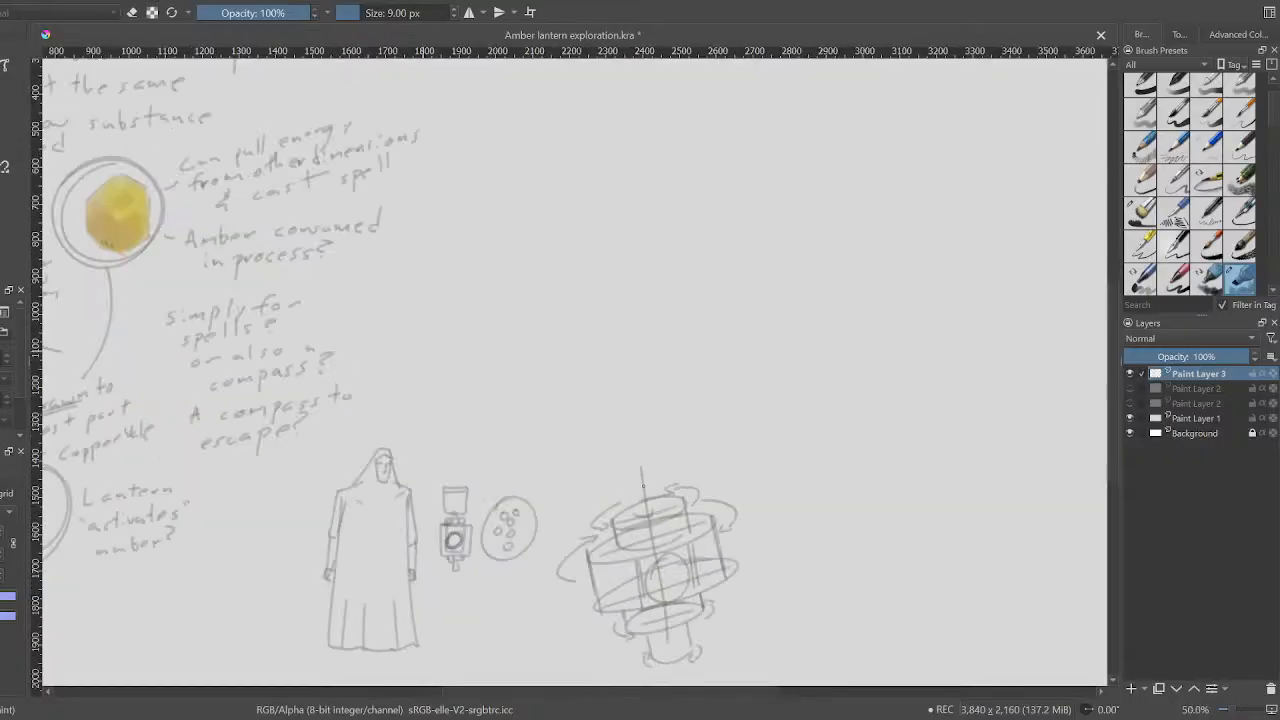
scroll(637, 504, down, 3)
drag(637, 518, 592, 480)
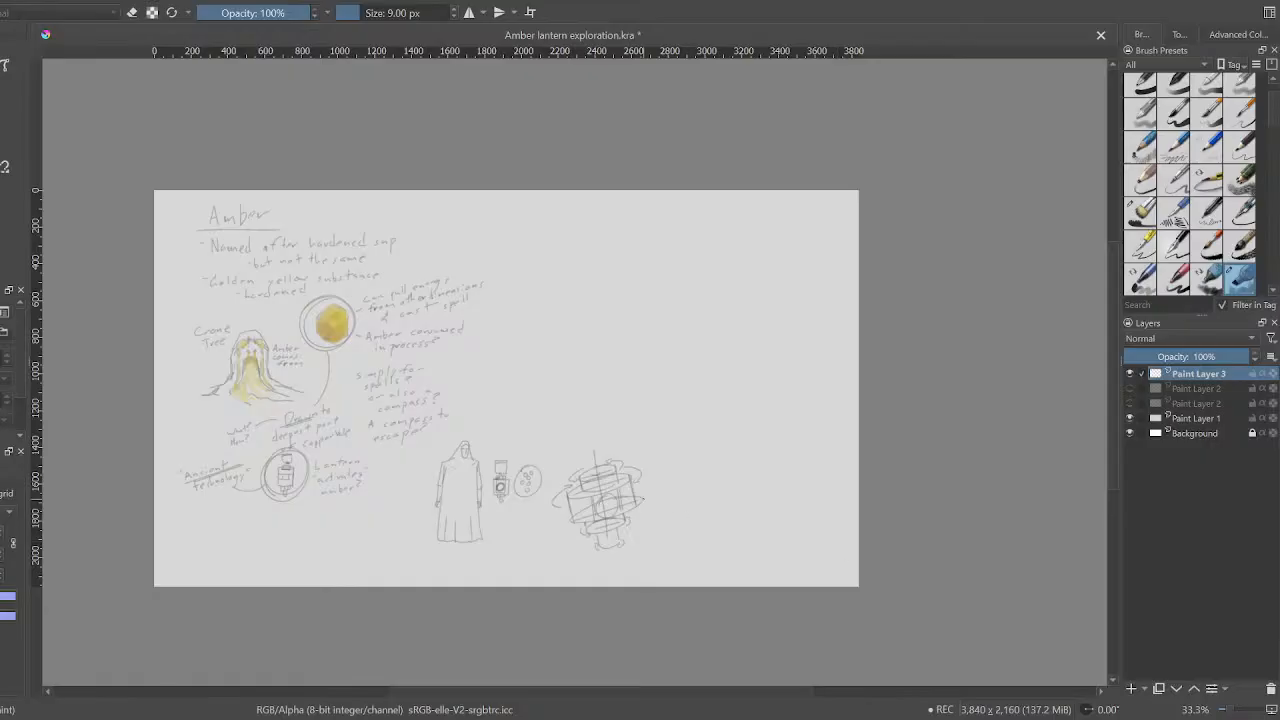
Save the Amber lantern exploration drawing
scroll(643, 498, up, 2)
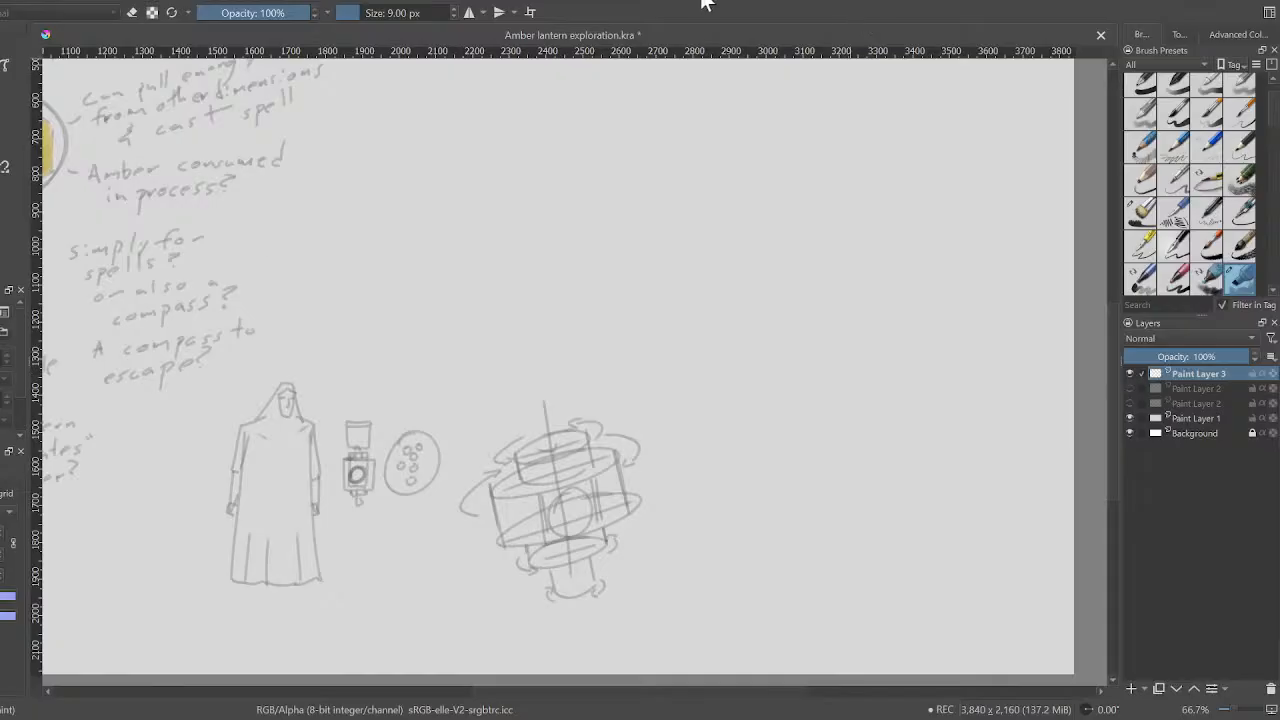
key(ctrl)
key(ctrl+s)
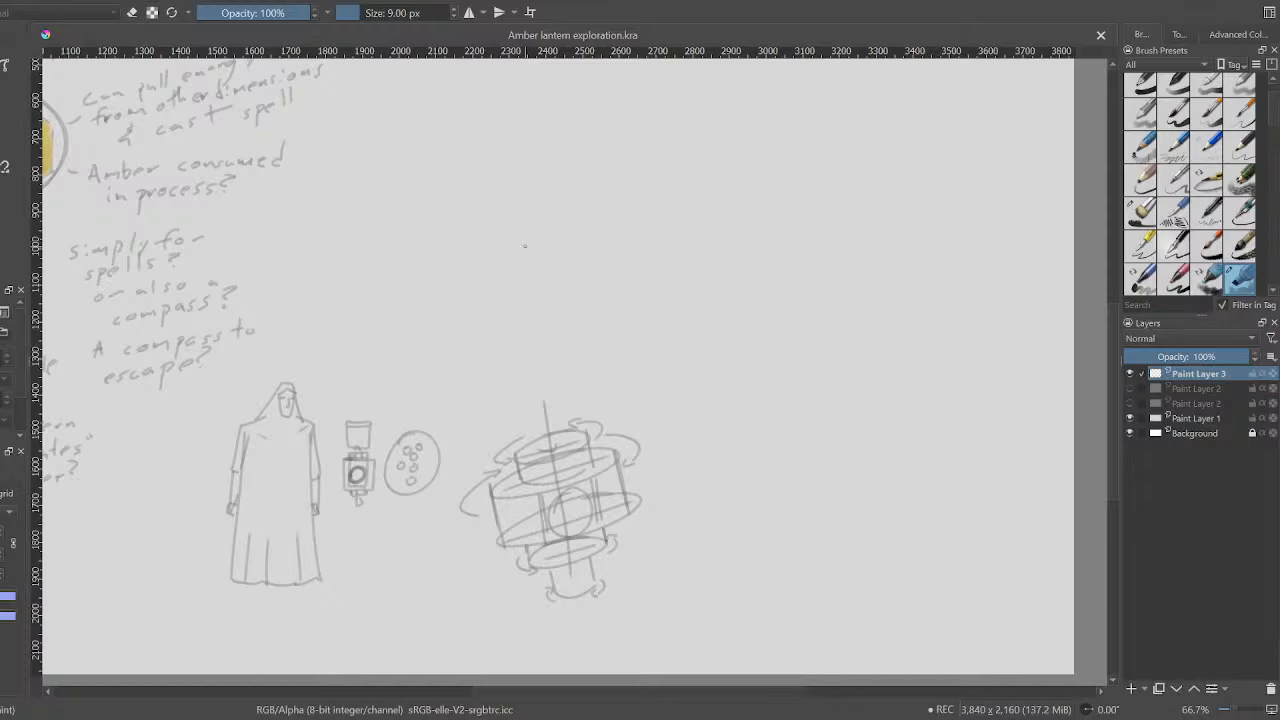
scroll(524, 245, down, 2)
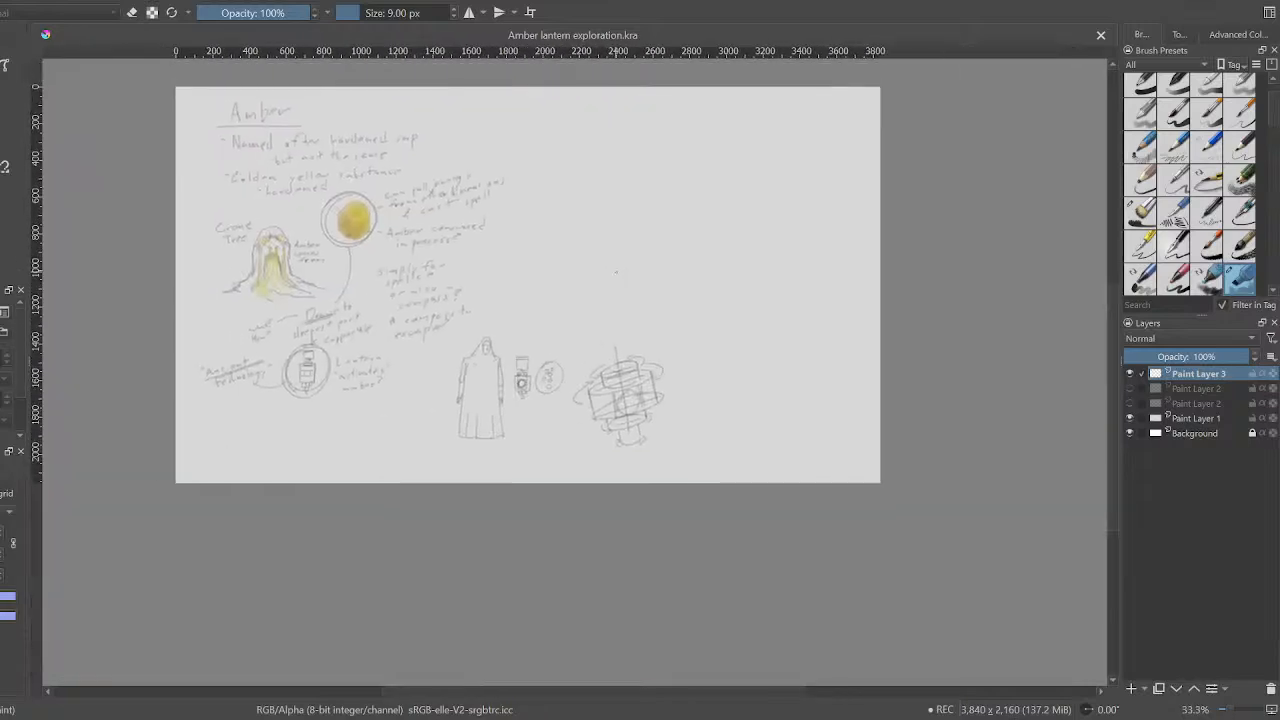
drag(616, 271, 620, 297)
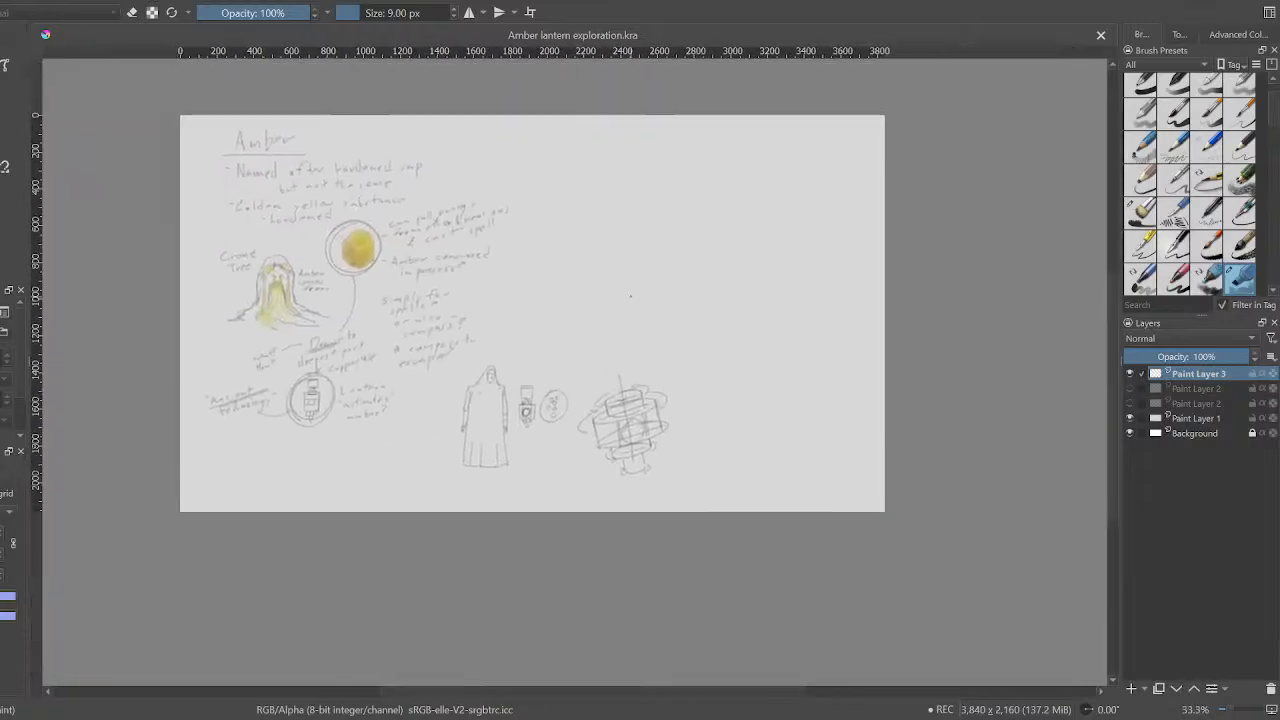